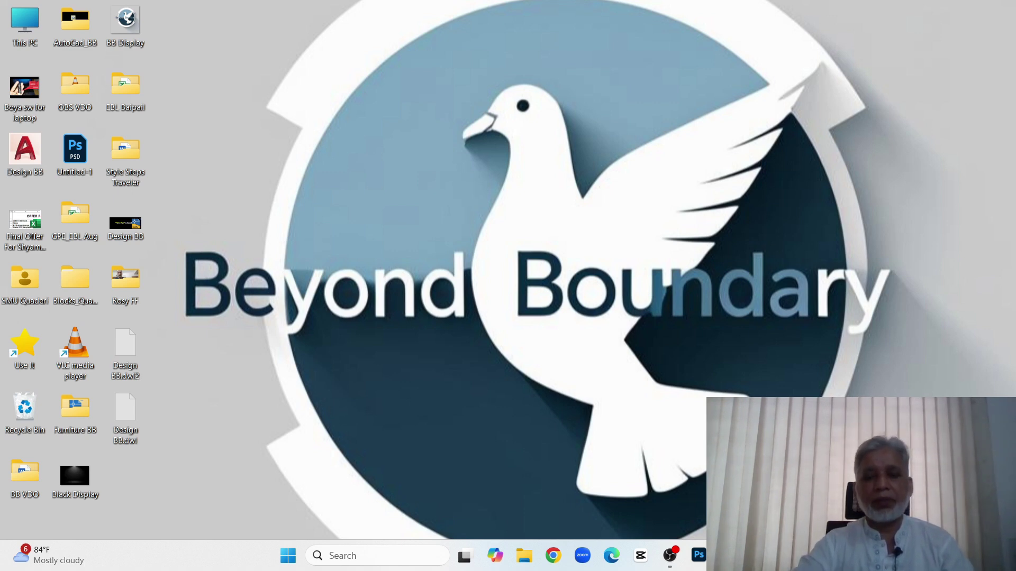
- Switch to AutoCAD and examine the reference floor plan's room layout, sizes and door and window labels
left_click(728, 556)
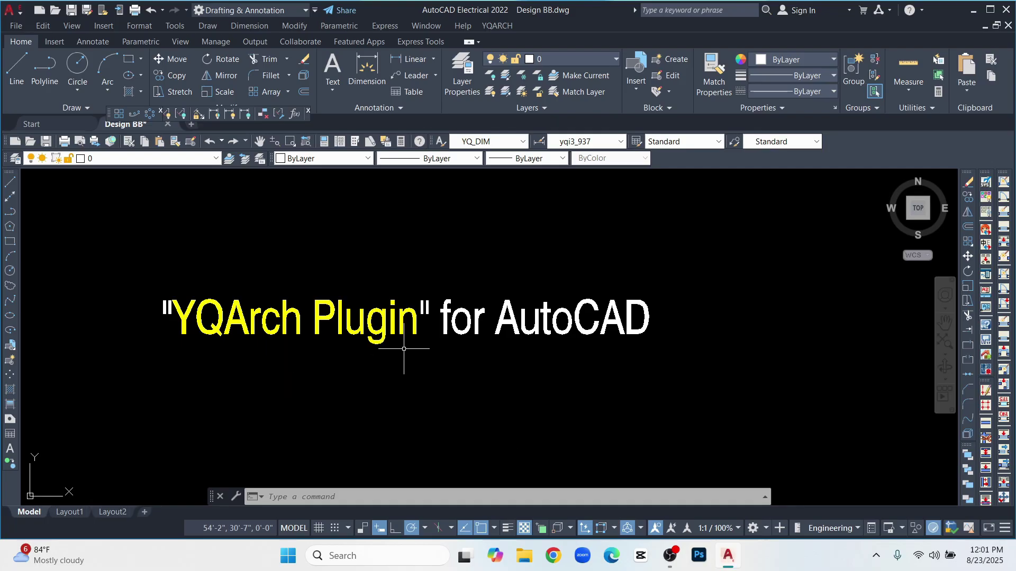
scroll(411, 344, "down", 2)
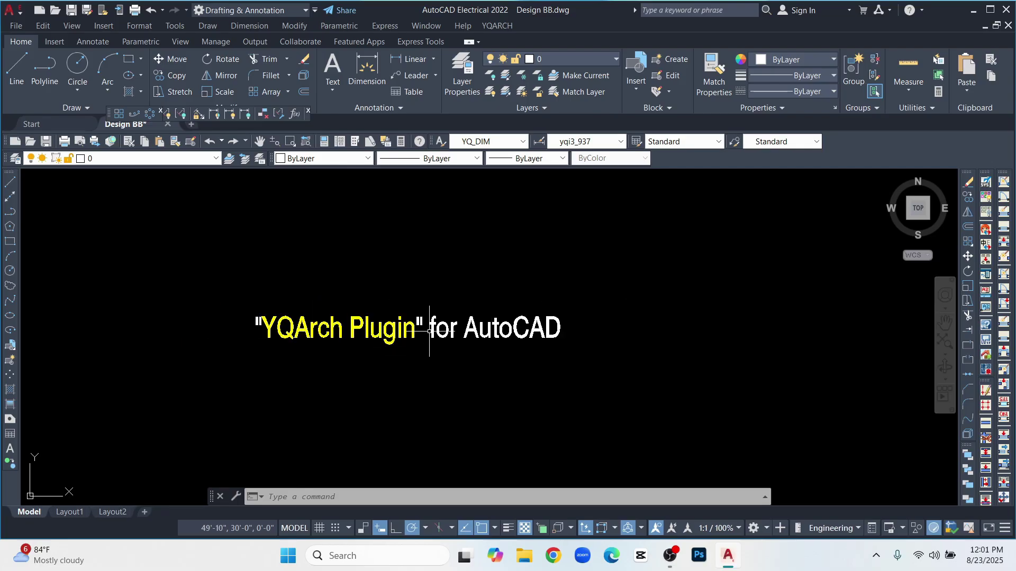
scroll(518, 313, "down", 5)
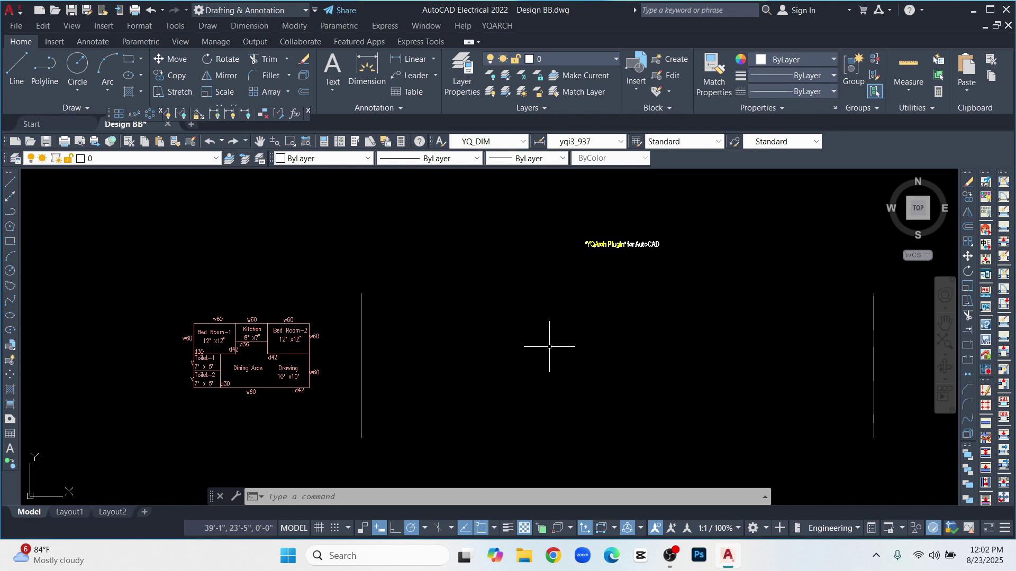
scroll(612, 277, "up", 4)
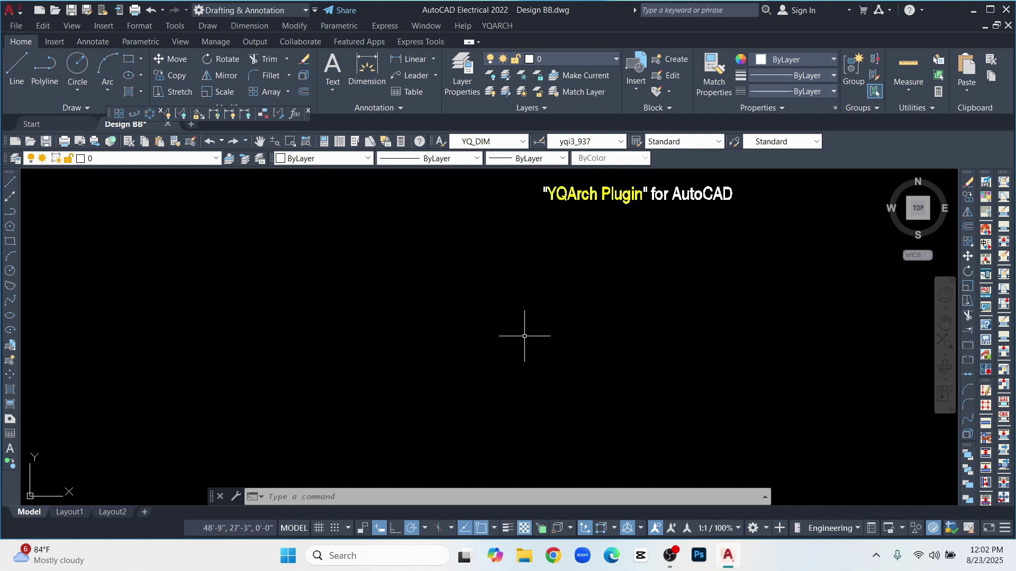
scroll(519, 347, "down", 4)
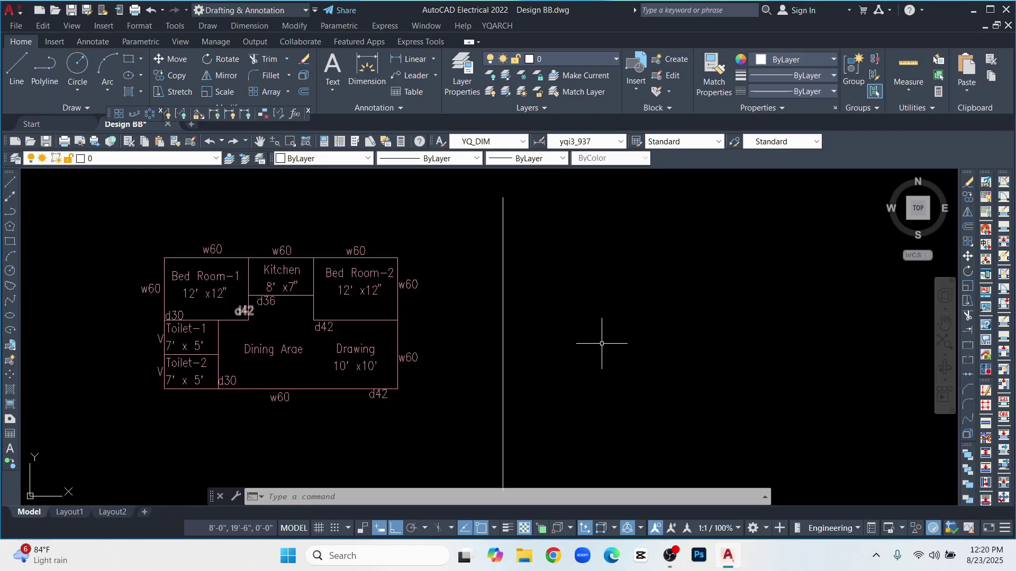
scroll(652, 336, "up", 2)
scroll(651, 336, "down", 2)
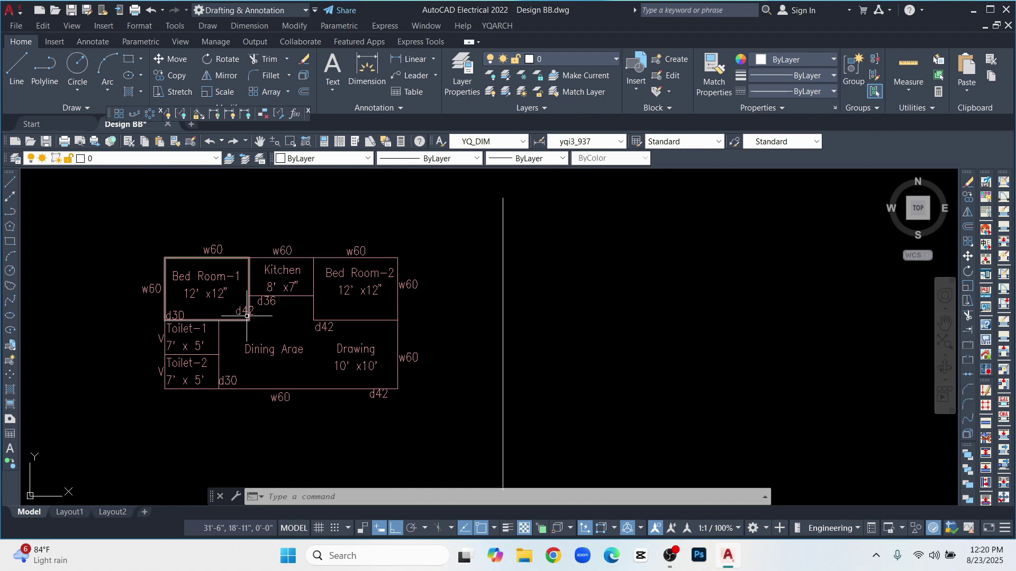
scroll(304, 439, "down", 2)
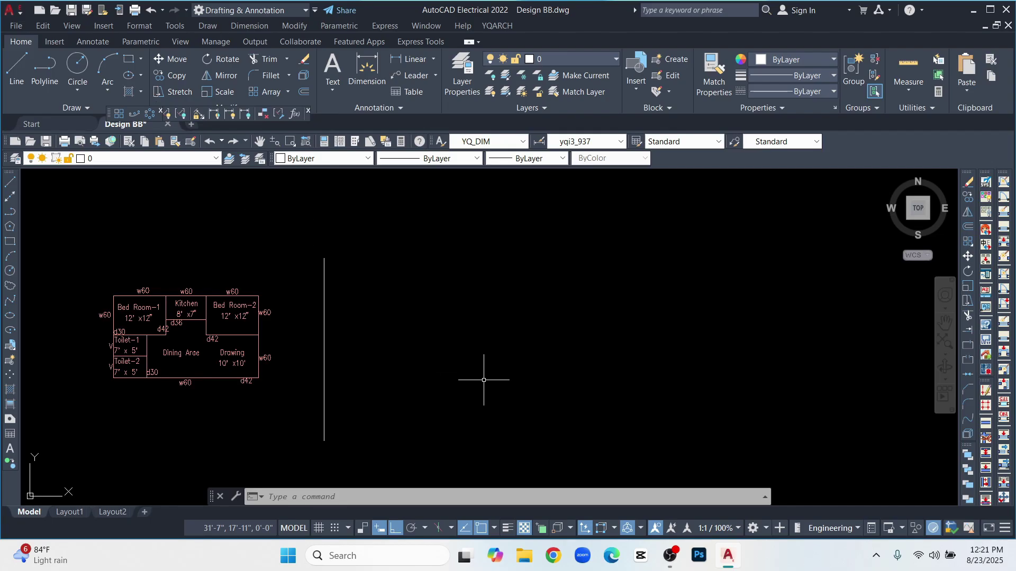
- Draw a 144 by 144 inch rectangle in the empty area beside the reference plan for the first bedroom
type("ct")
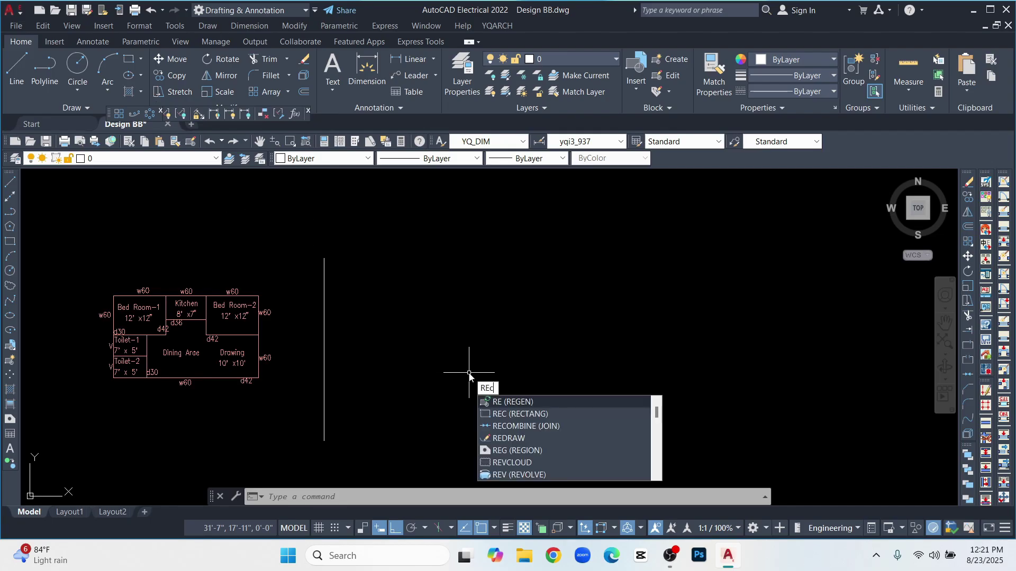
key("Return")
left_click(458, 377)
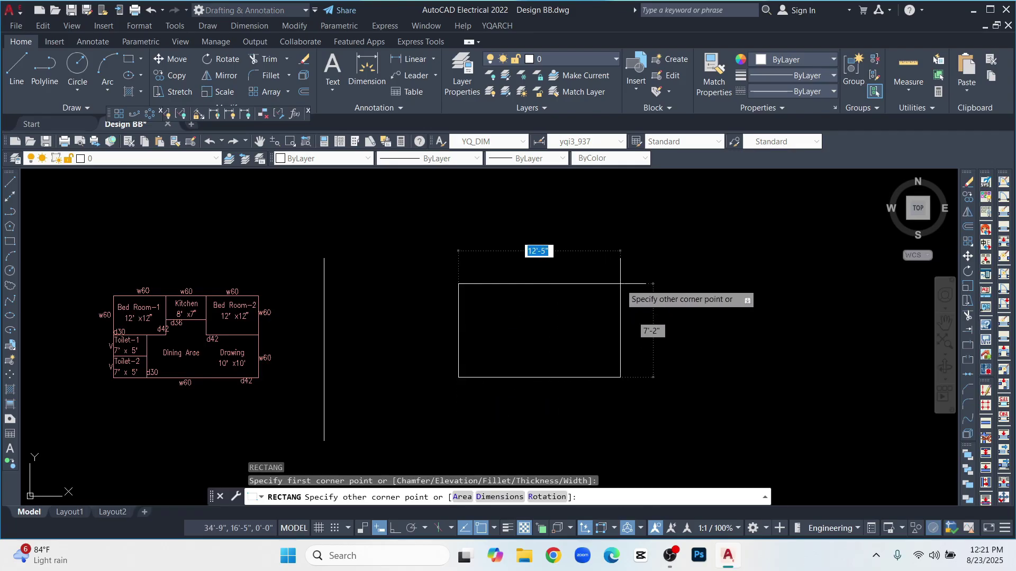
type("1")
key("Tab")
type("1")
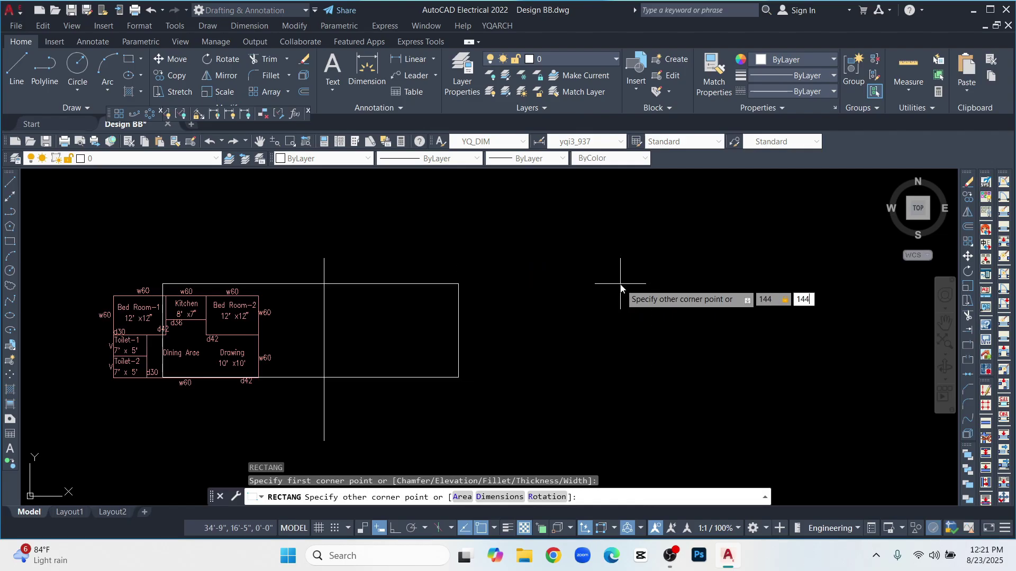
type("44")
key("Return")
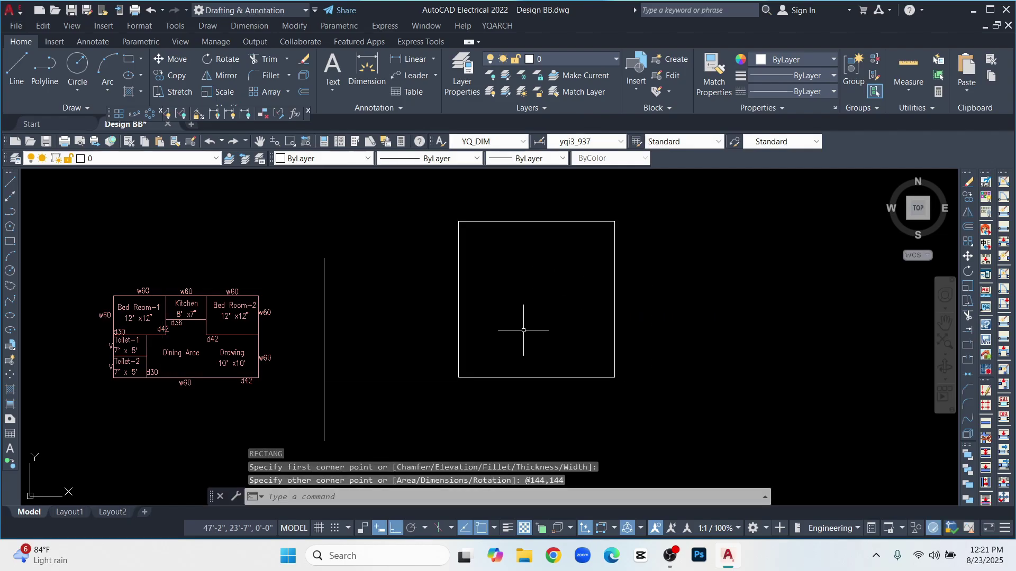
scroll(526, 331, "down", 2)
scroll(595, 242, "up", 2)
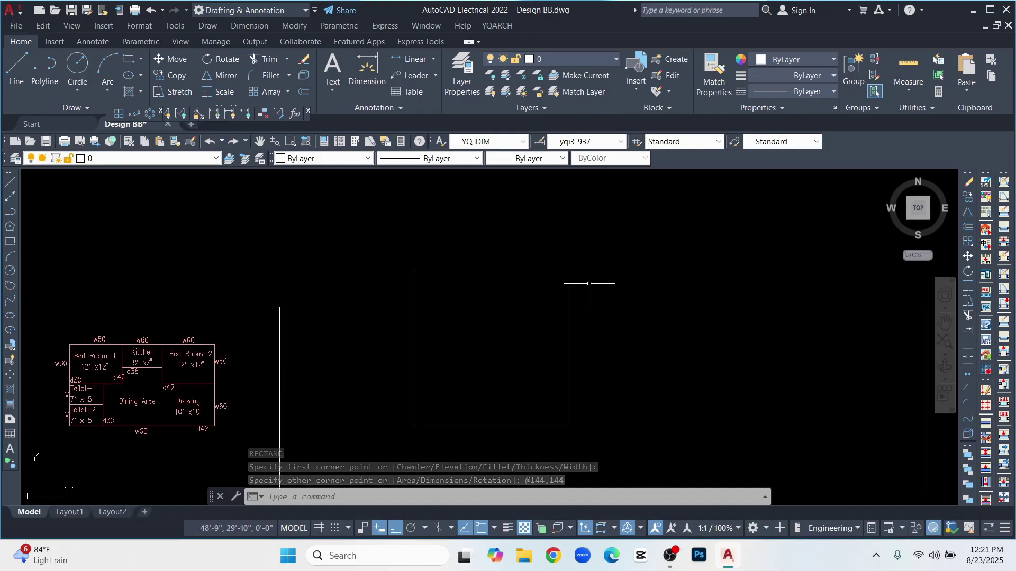
- Explode the bedroom square into separate lines
left_click(571, 306)
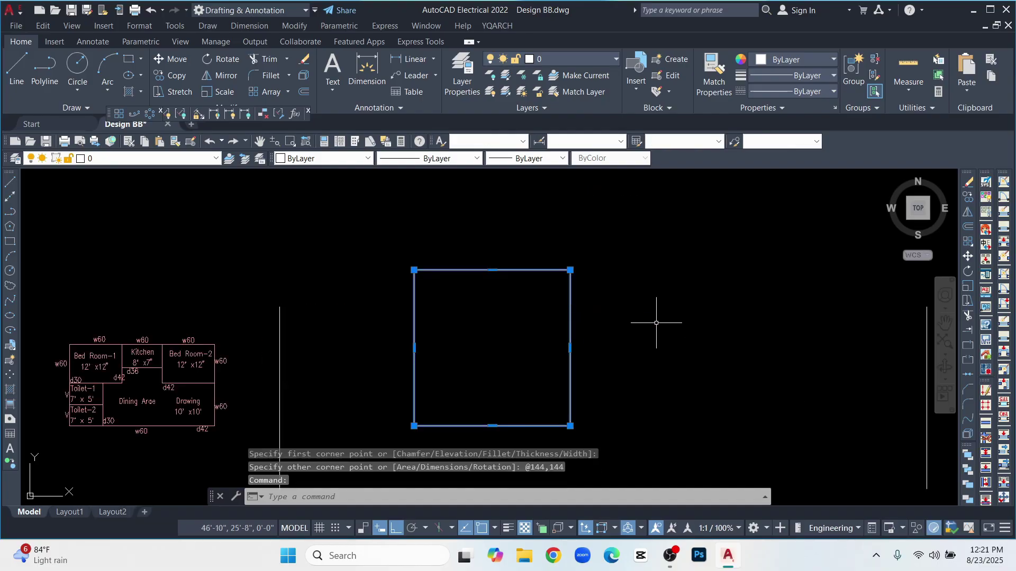
type("expl")
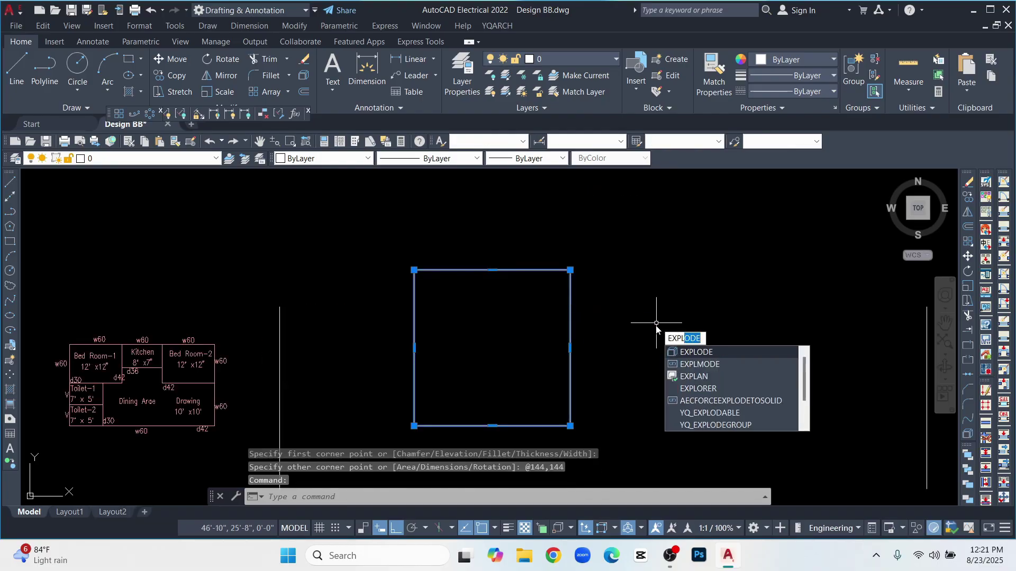
left_click(688, 353)
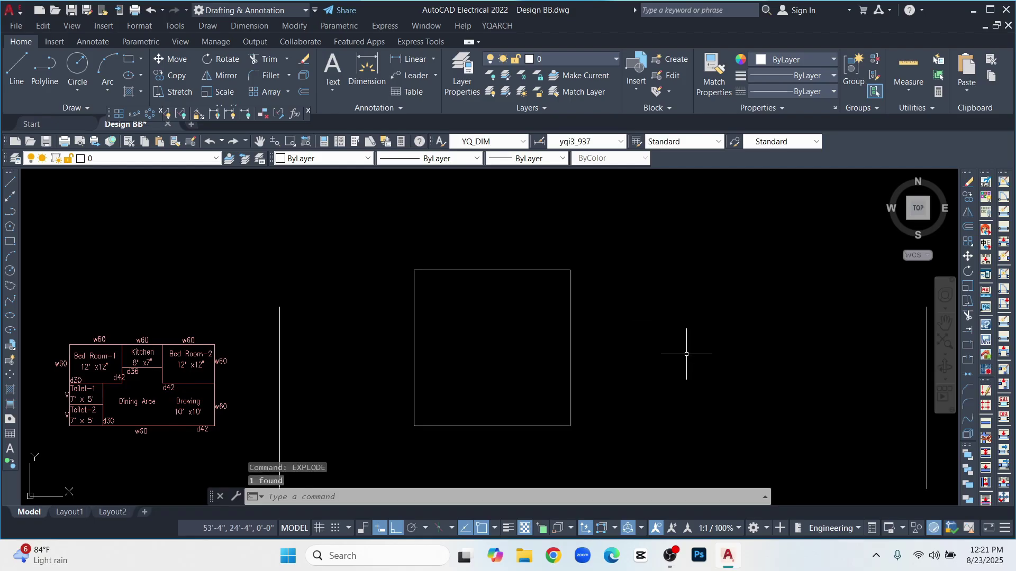
left_click(569, 331)
key("Escape")
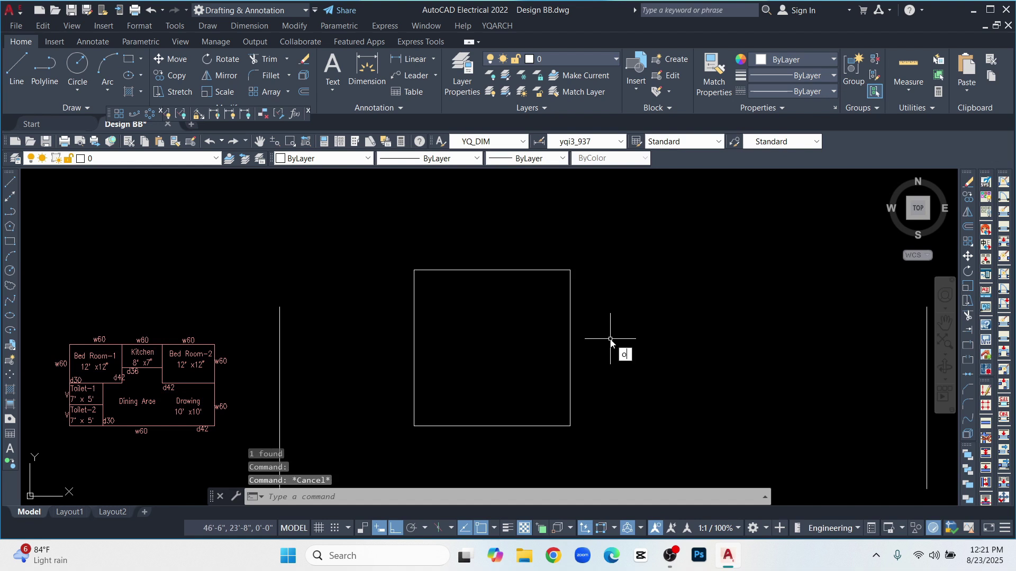
- Offset the square's right and left lines outward by 5 inches each
key("Return")
key("Return")
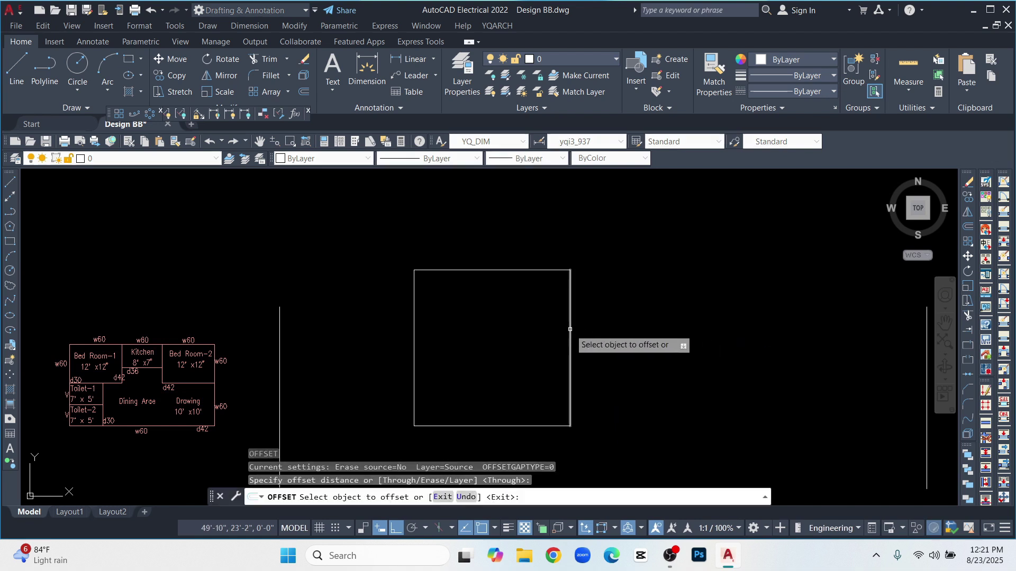
left_click(570, 329)
type("5")
key("Return")
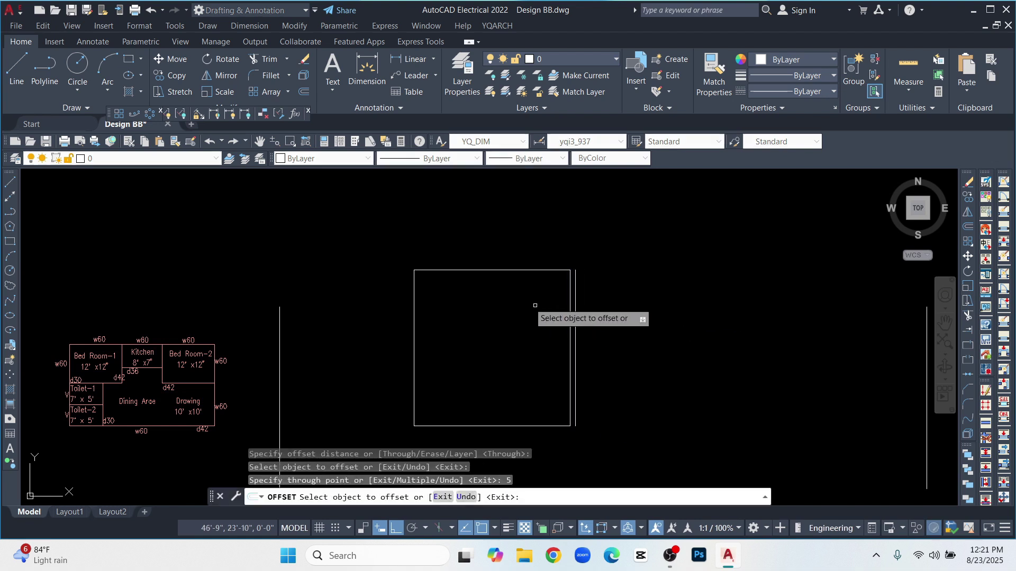
left_click(413, 318)
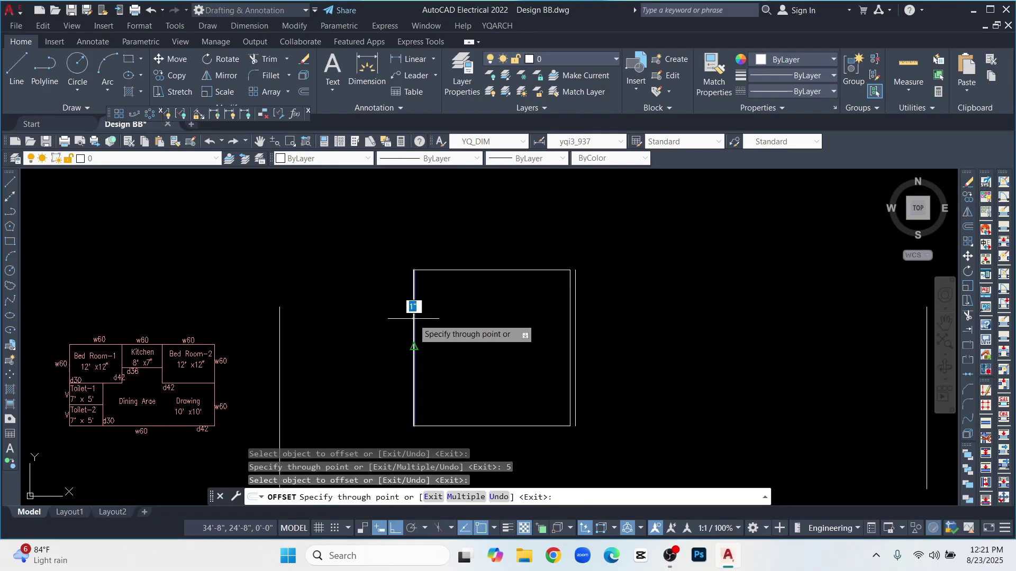
type("5")
key("Return")
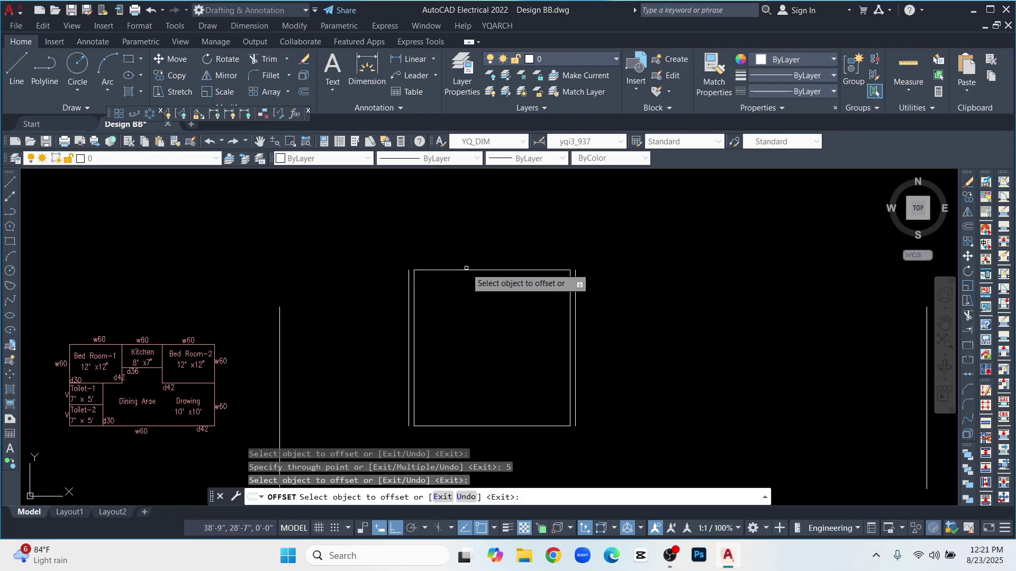
- Offset the square's top and bottom lines outward by 5 inches each, and end the Offset command
left_click(467, 266)
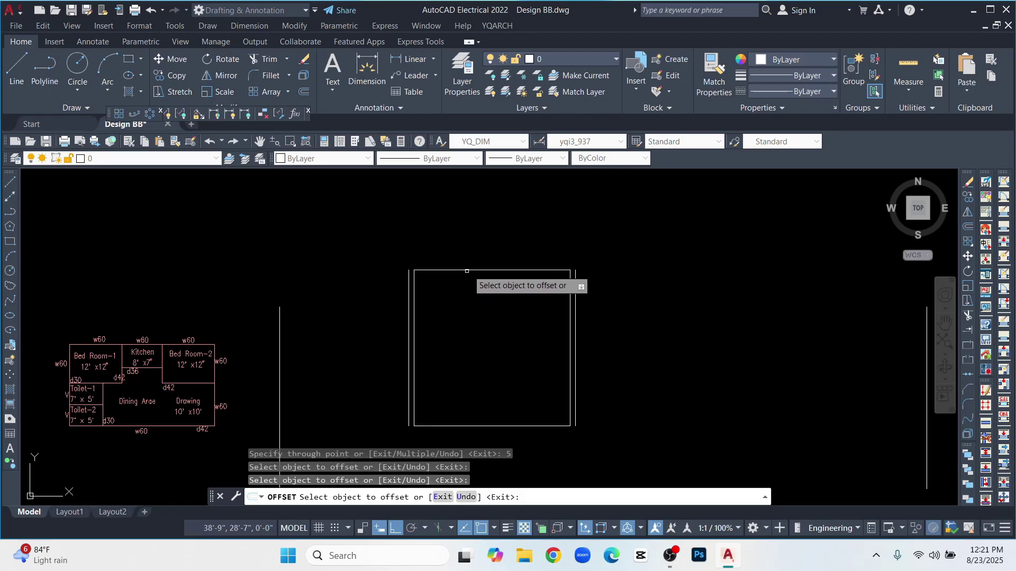
left_click(470, 270)
type("5")
key("Return")
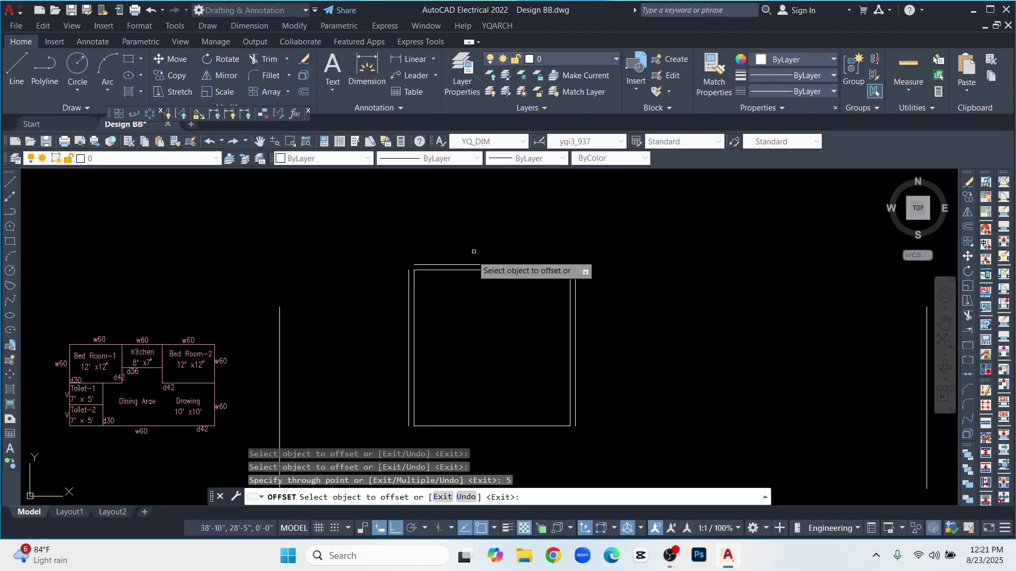
left_click(459, 426)
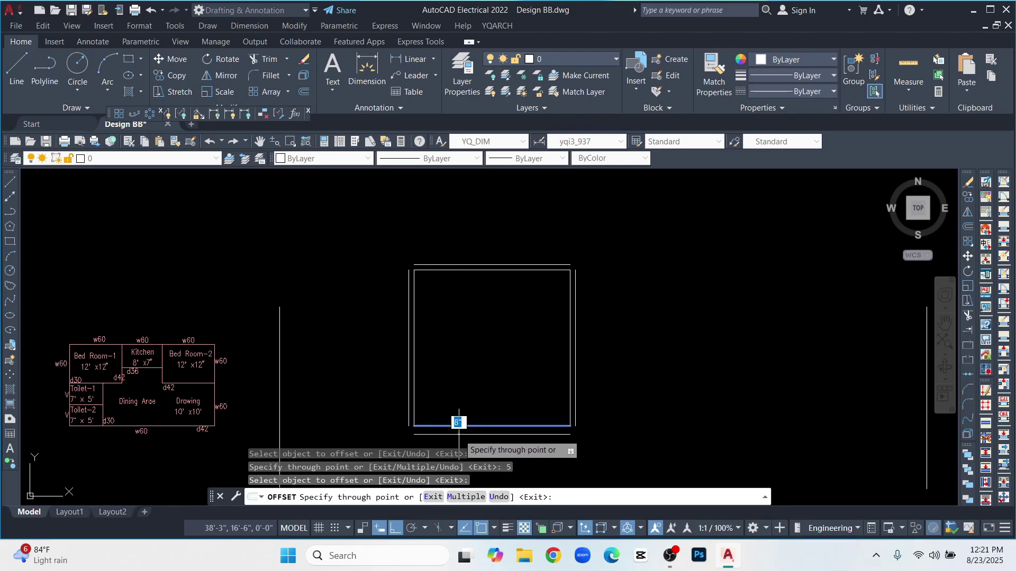
type("5")
key("Return")
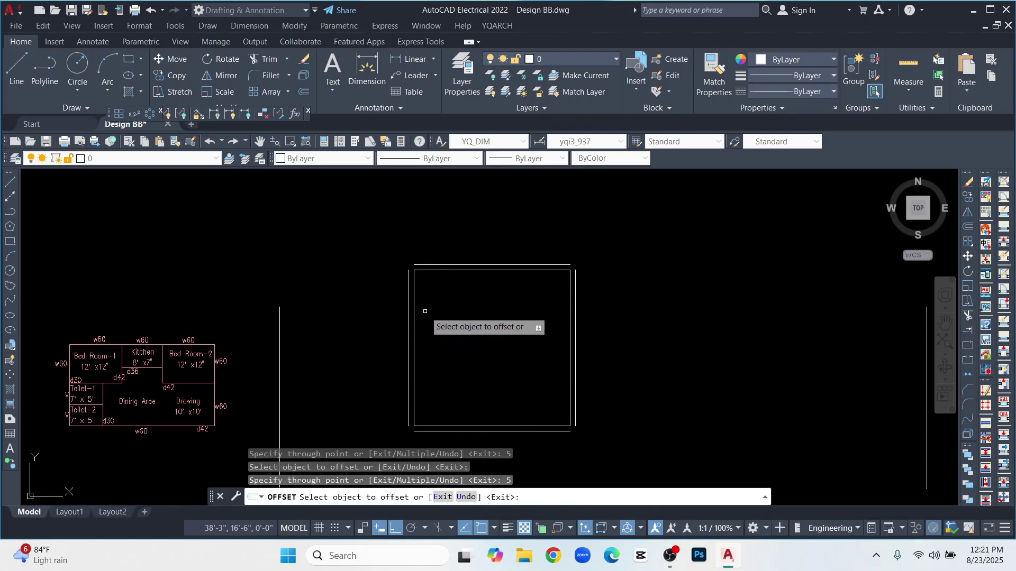
middle_click_drag(418, 307, 448, 305)
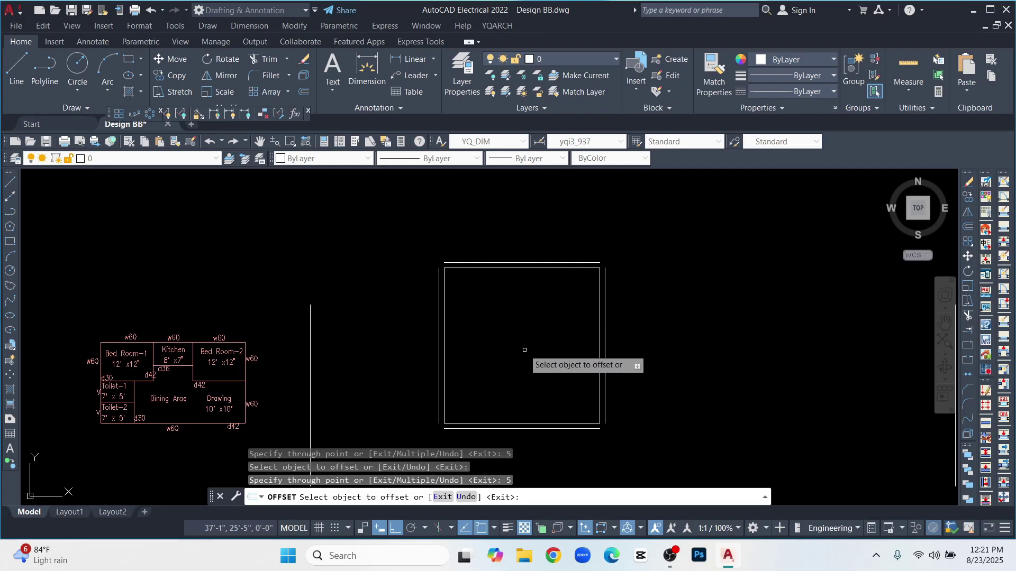
scroll(524, 349, "up", 2)
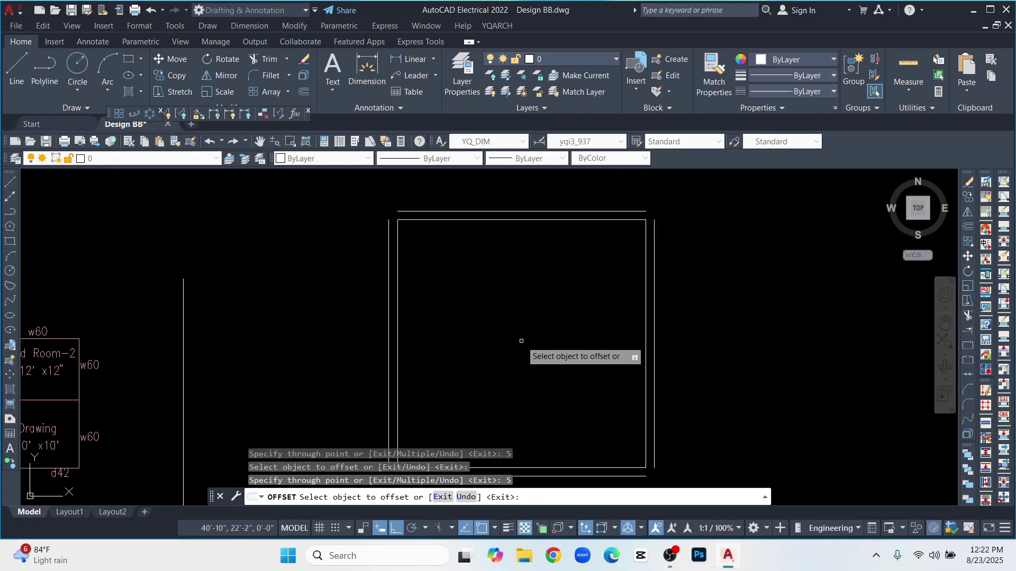
scroll(500, 315, "down", 2)
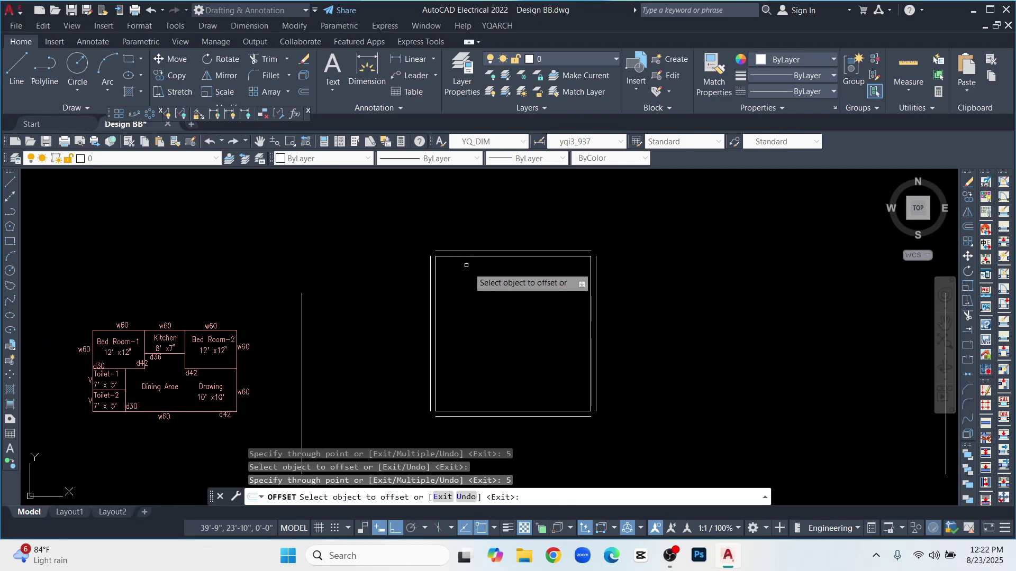
scroll(464, 233, "up", 2)
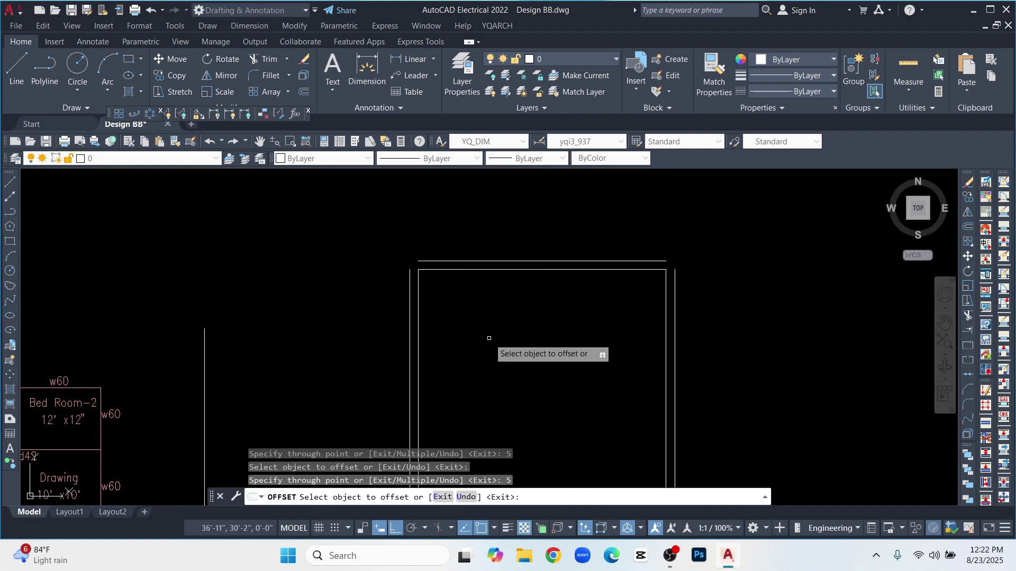
key("Escape")
- Join the outer top and left wall lines into a sharp corner with a zero-radius Fillet
scroll(489, 337, "up", 1)
type("FI")
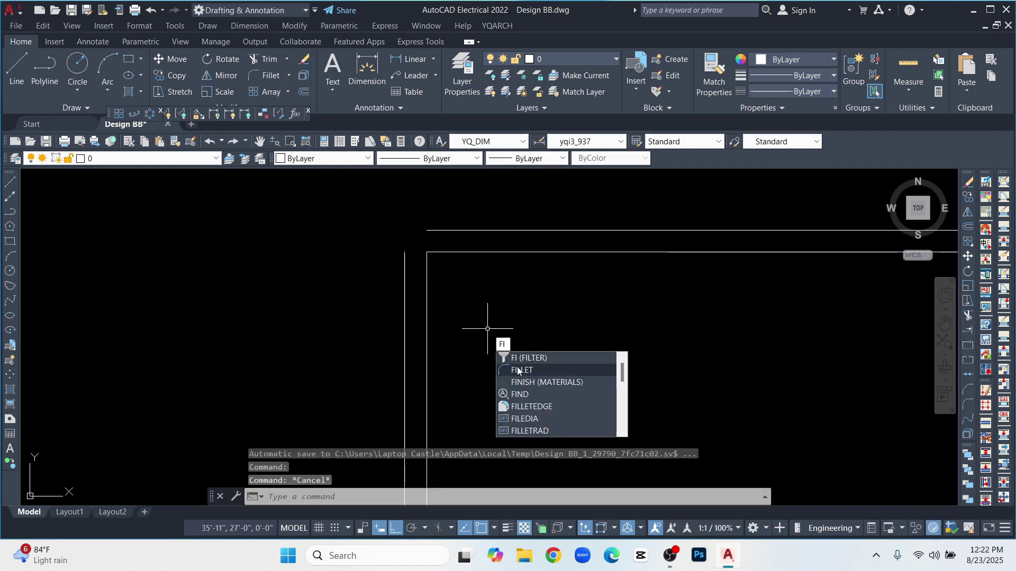
left_click(518, 371)
left_click(455, 230)
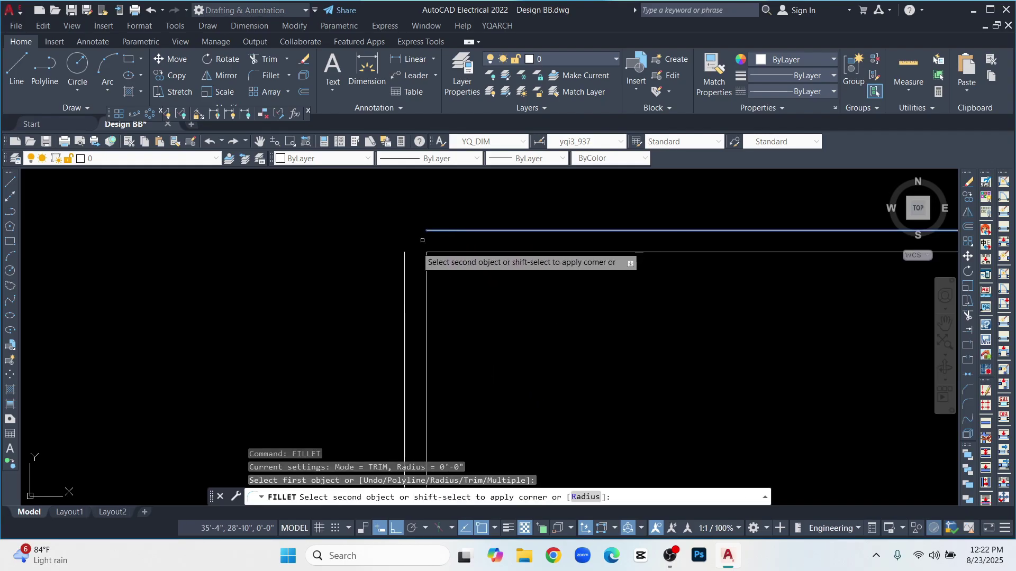
left_click(405, 257)
scroll(356, 315, "down", 3)
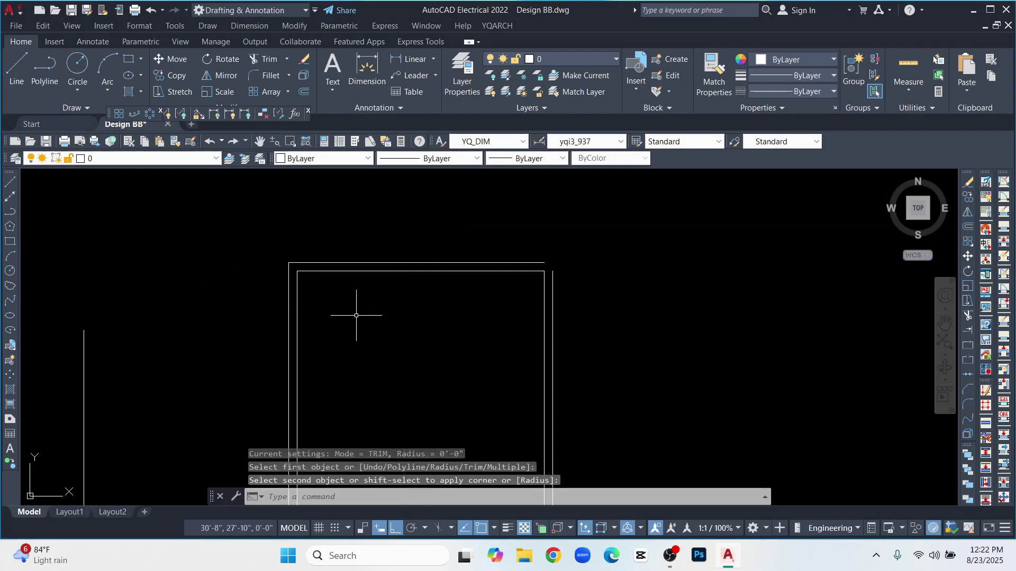
- Fillet the outer right and top wall lines with zero radius, and close the remaining open outer corners the same way
scroll(582, 297, "up", 3)
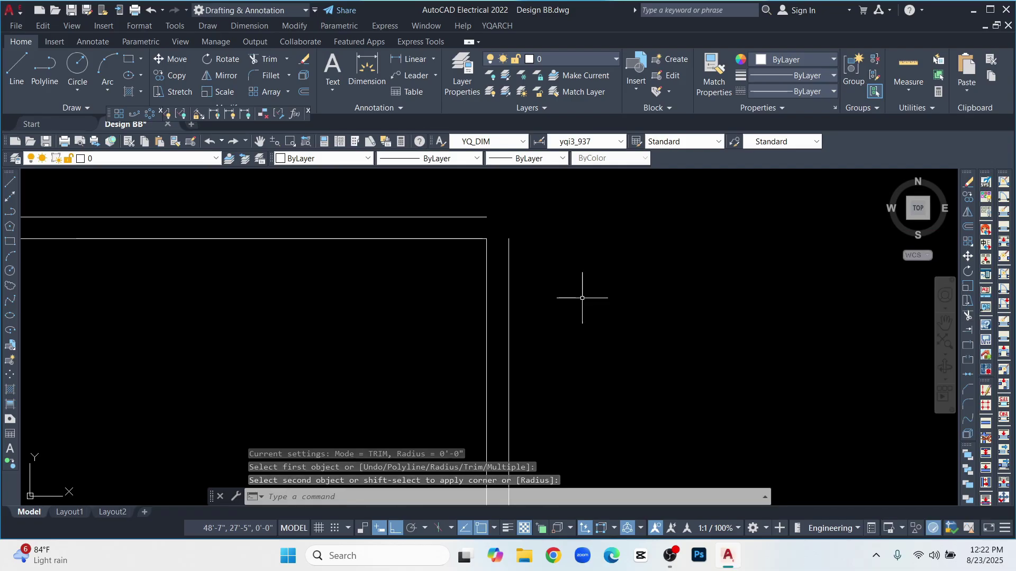
key("Return")
left_click(508, 269)
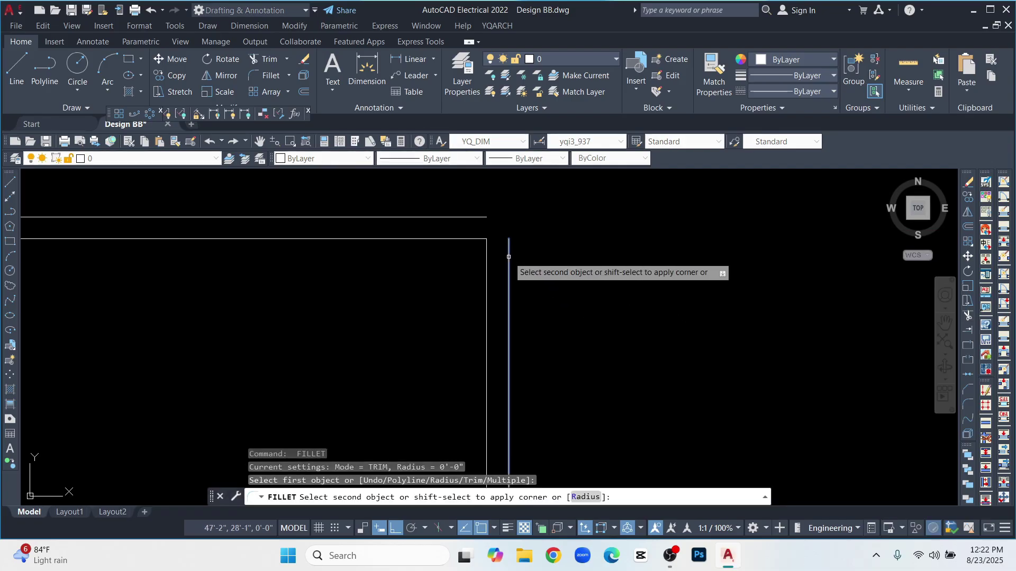
left_click(473, 220)
scroll(488, 328, "down", 5)
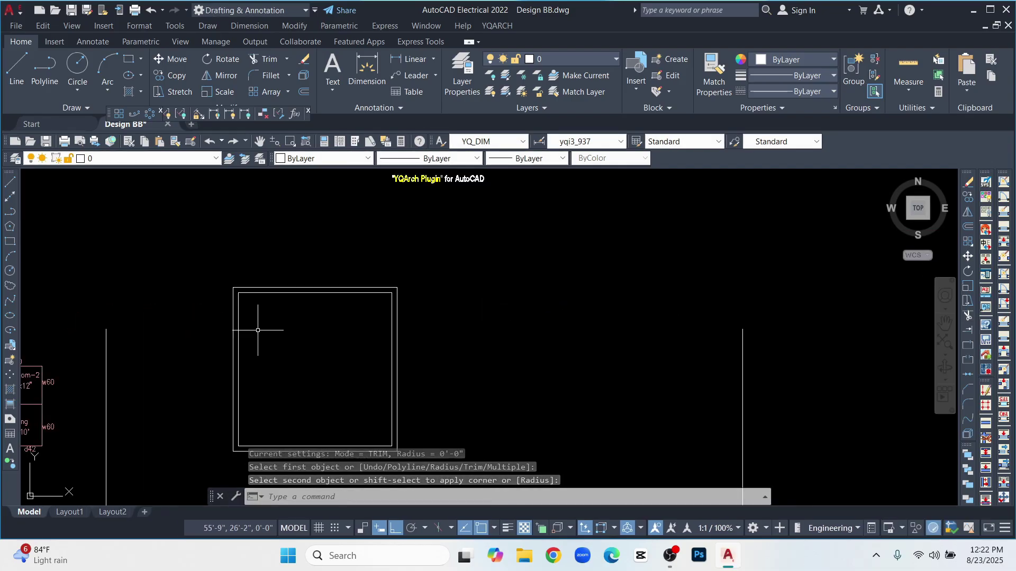
scroll(434, 267, "down", 2)
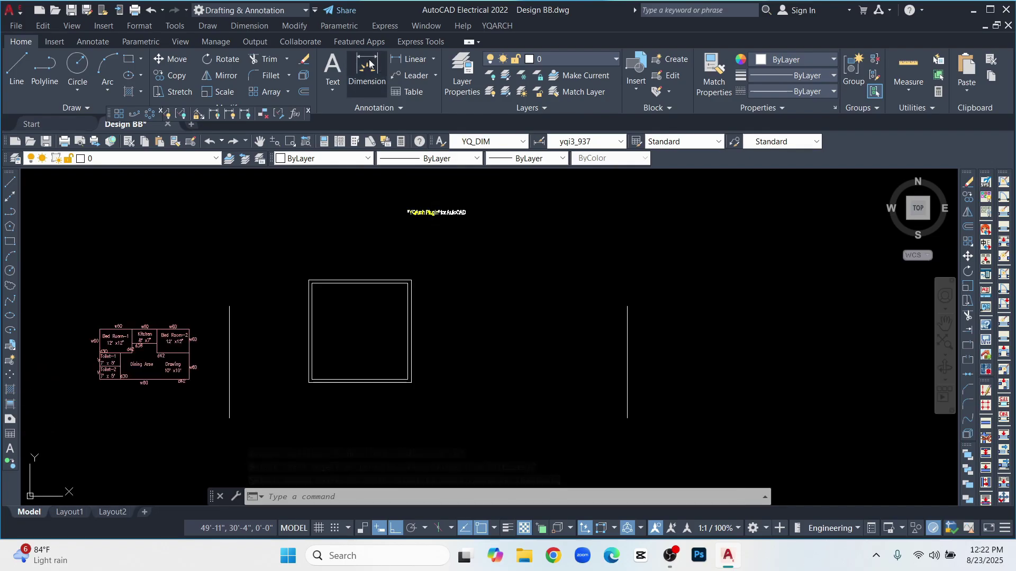
- Dimension the length of Bed Room-1's inner top wall line, placing the dimension just inside the room
left_click(369, 63)
scroll(329, 275, "up", 4)
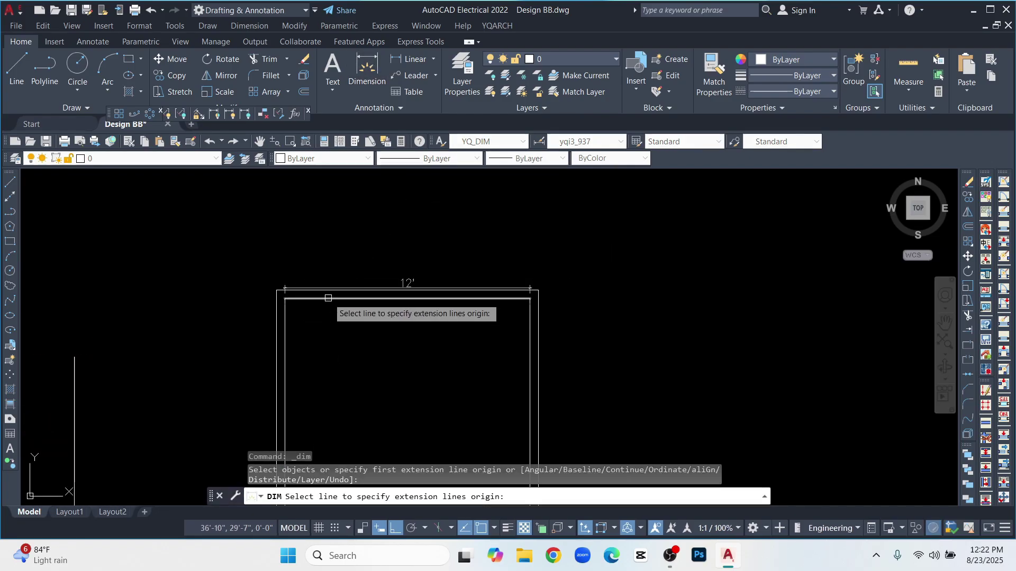
left_click(328, 298)
left_click(408, 319)
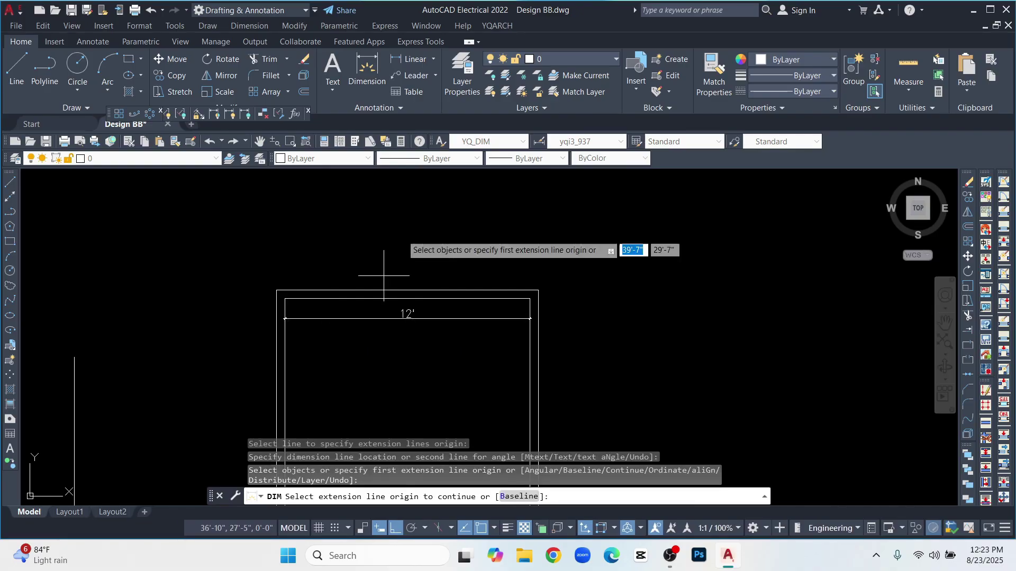
- Dimension the length of Bed Room-1's inner left wall line inside the room and end the Dimension command
left_click(373, 73)
scroll(415, 236, "down", 4)
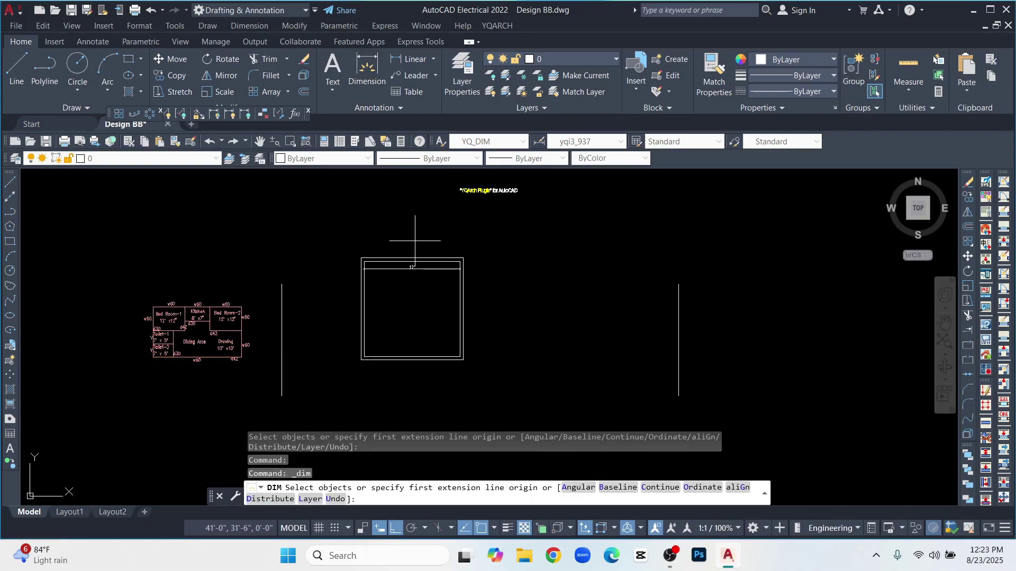
left_click(375, 70)
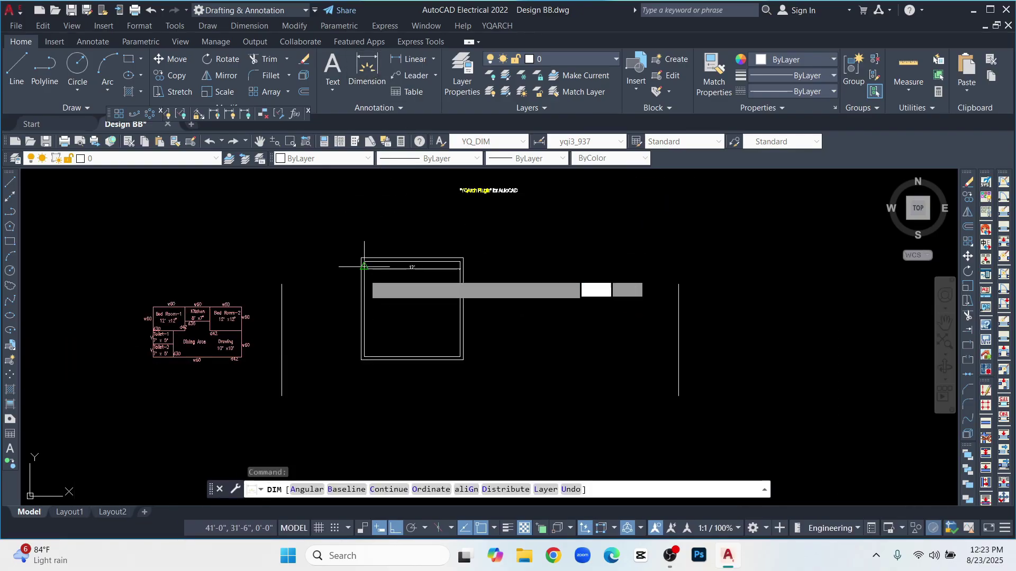
scroll(371, 290, "up", 4)
key("Return")
left_click(359, 304)
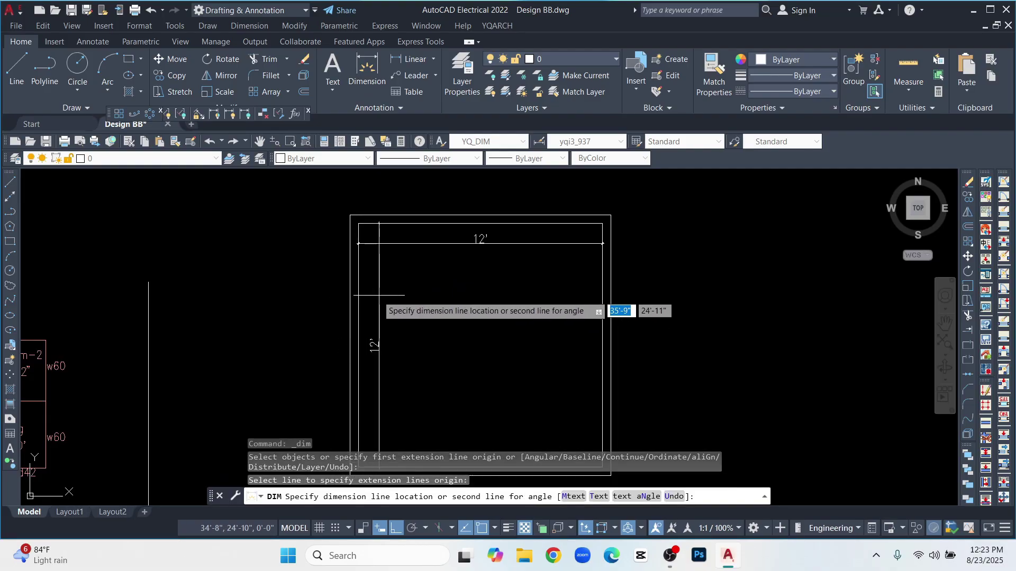
left_click(377, 303)
scroll(375, 233, "down", 4)
key("Return")
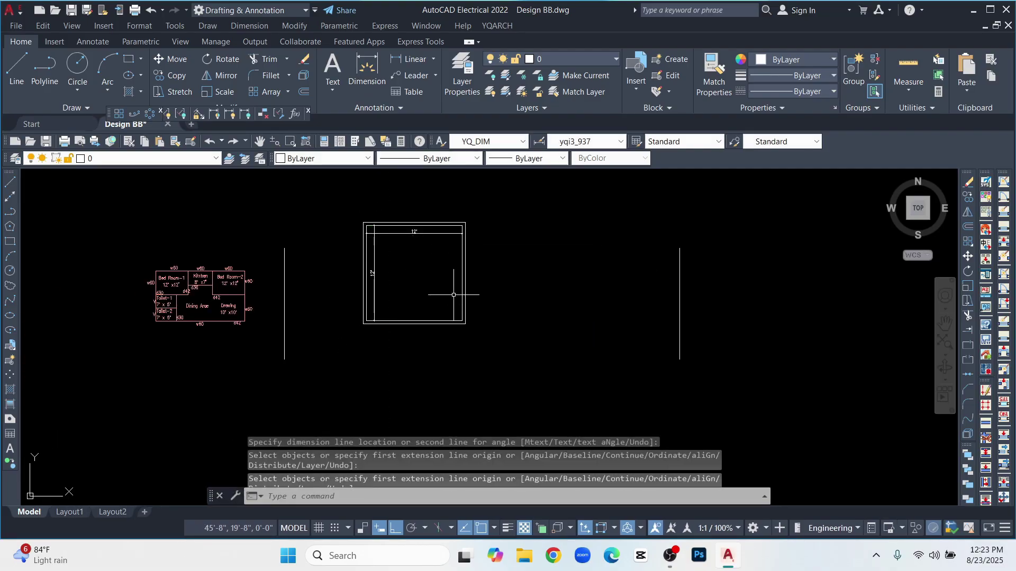
- Offset Bed Room-1's outer right wall line 96 inches to the right for the Kitchen's width
scroll(439, 274, "up", 2)
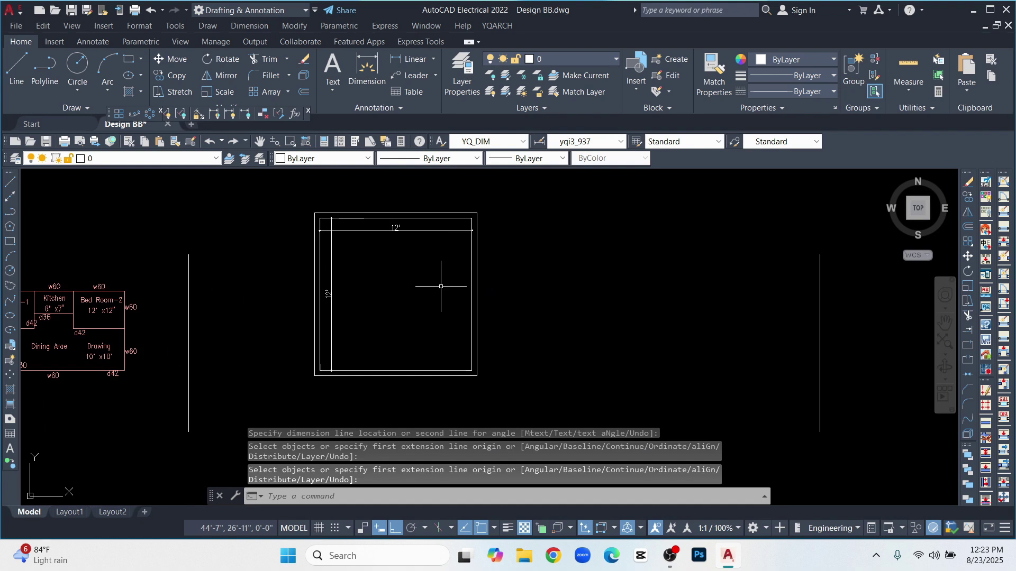
scroll(447, 288, "down", 2)
scroll(136, 313, "up", 2)
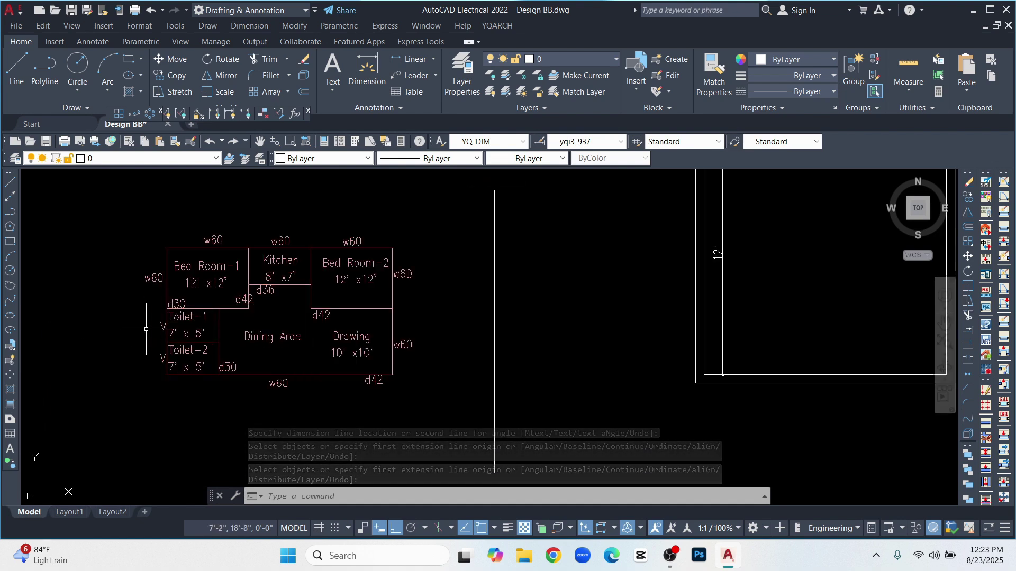
scroll(215, 271, "up", 3)
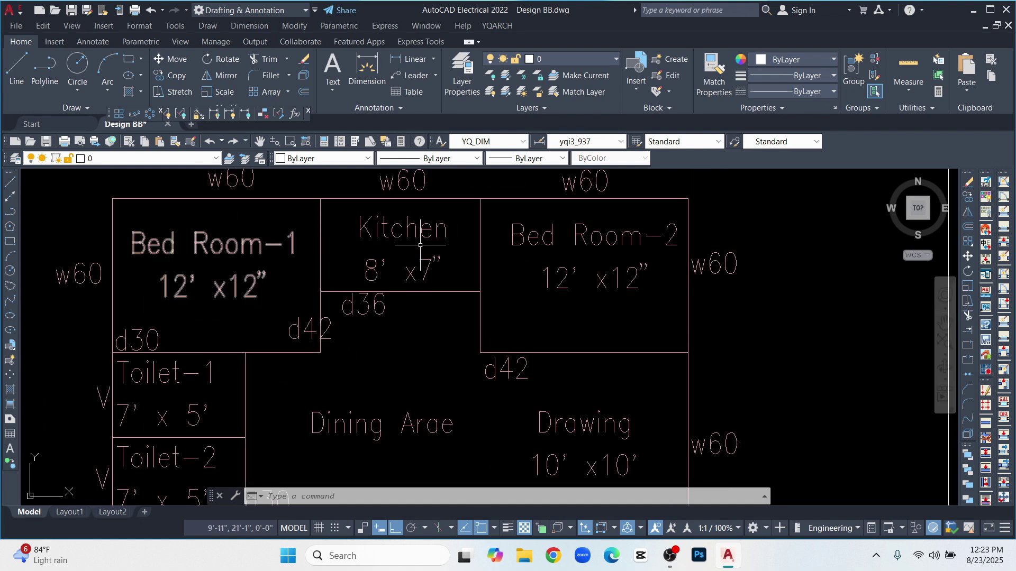
scroll(254, 283, "down", 5)
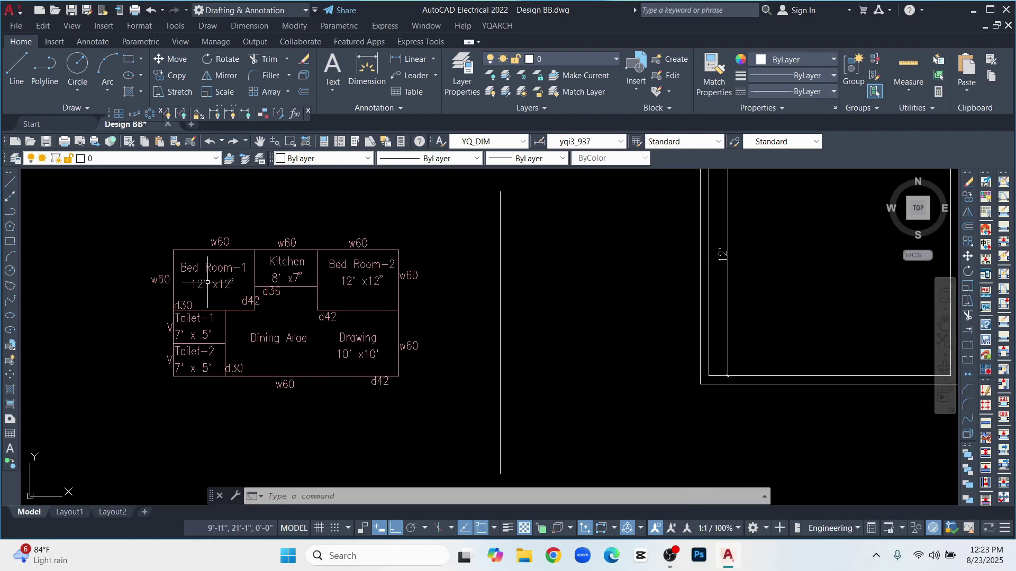
scroll(277, 289, "down", 2)
scroll(556, 220, "up", 4)
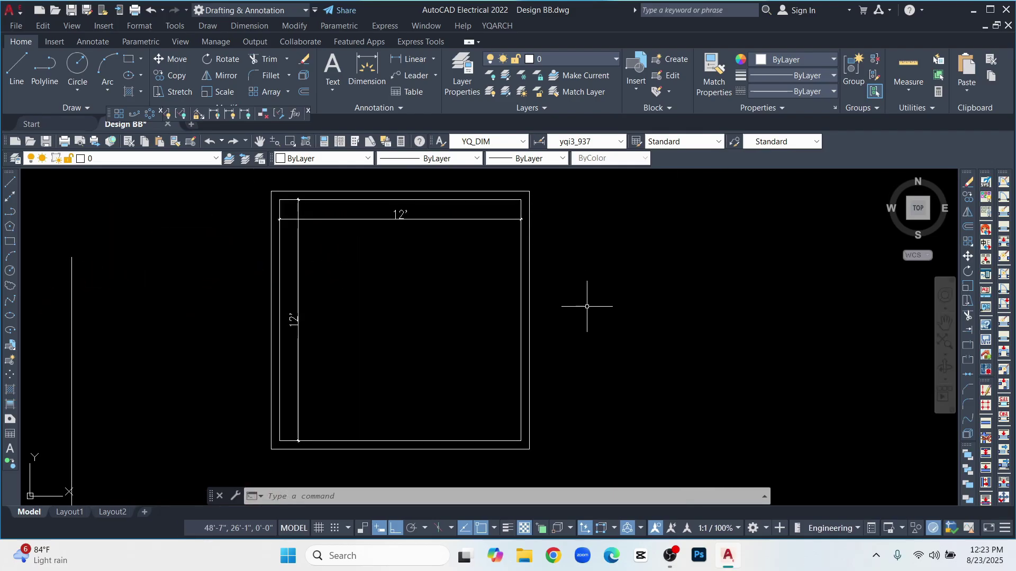
key("Return")
key("Return")
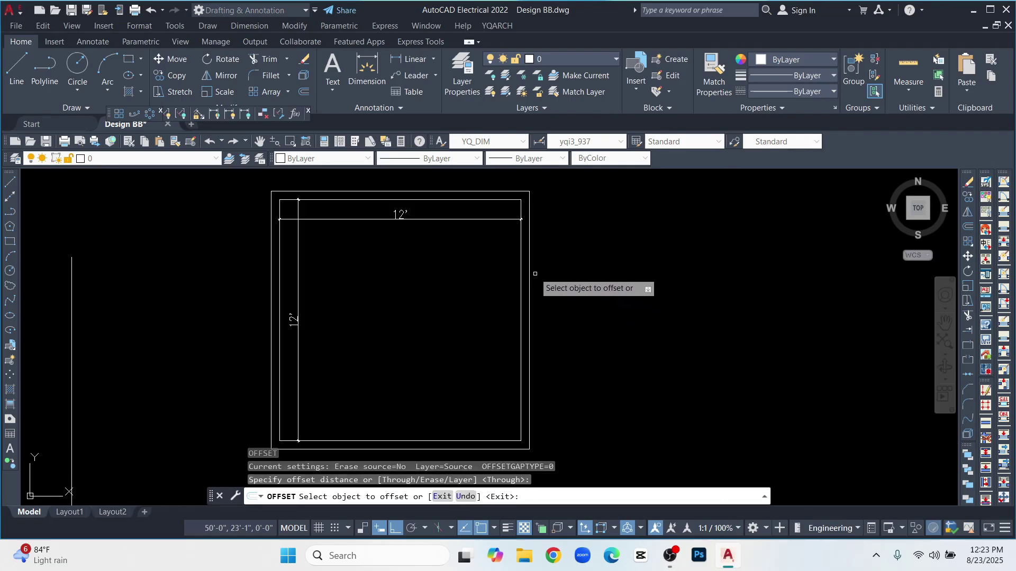
left_click(529, 265)
type("96")
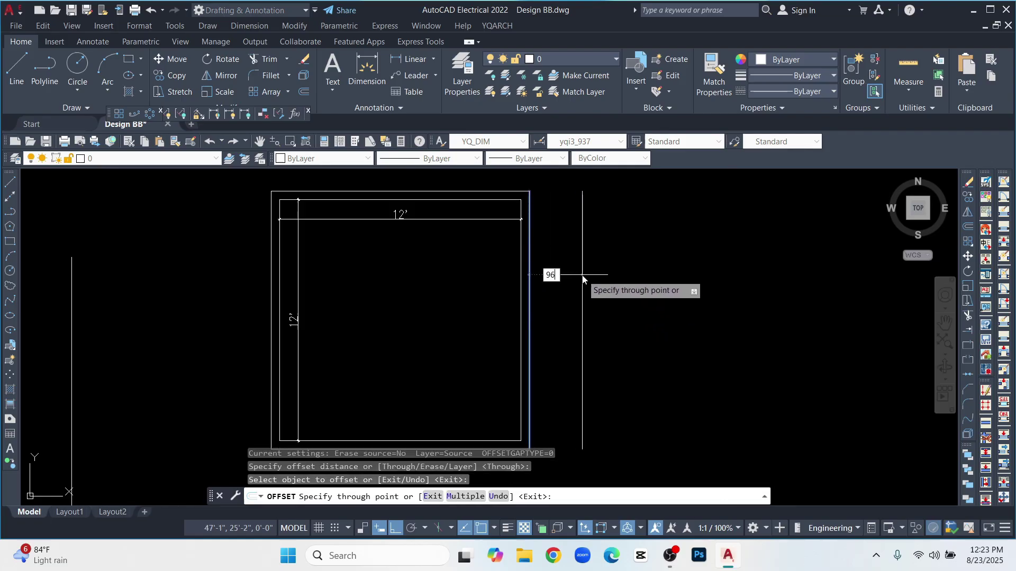
key("Return")
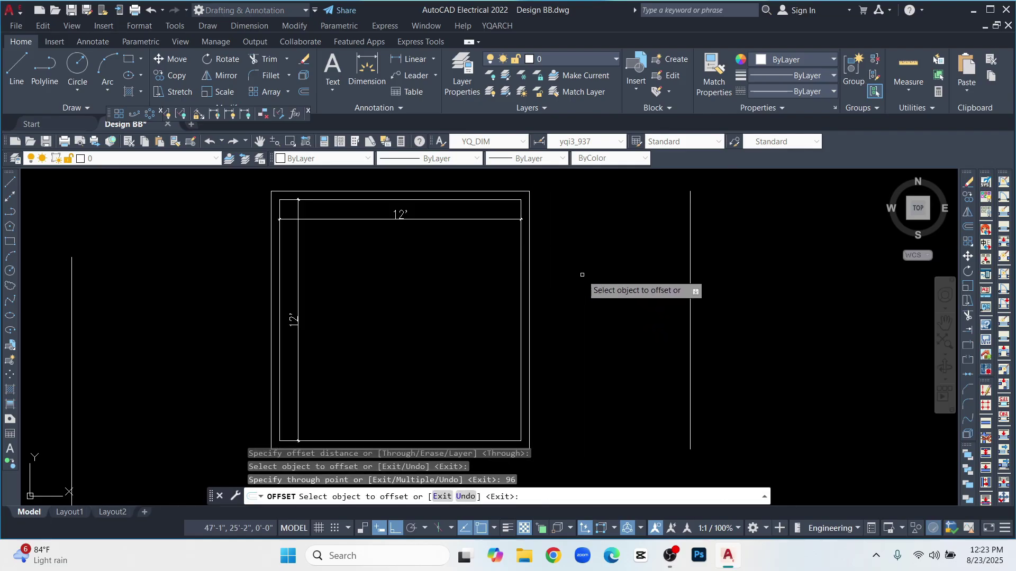
- Offset the Kitchen's new right wall line 5 inches to the right for the wall thickness
left_click(690, 252)
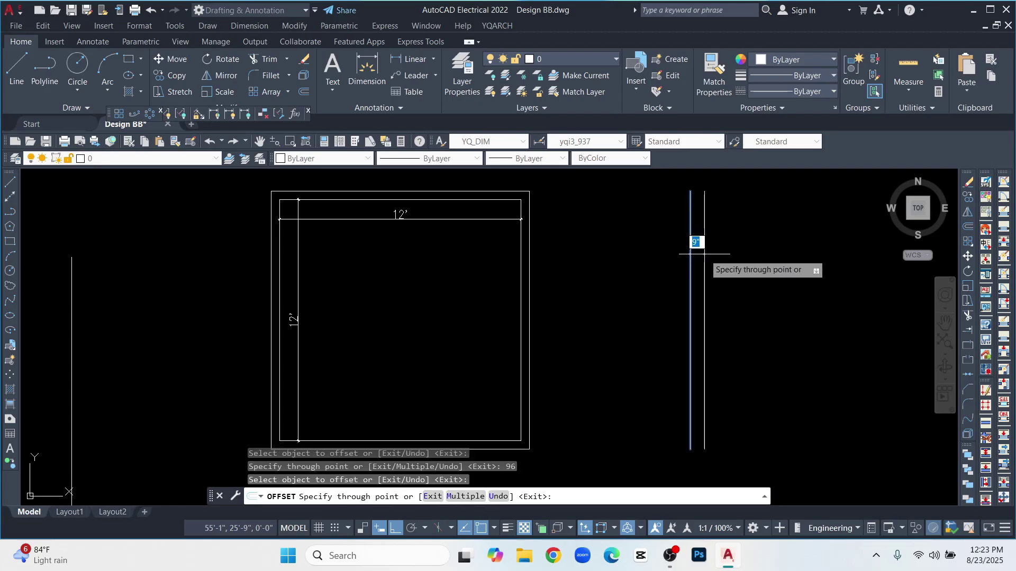
type("5")
key("Return")
- Offset the right line of the wall between Kitchen and Bed Room-2 by 144 inches to the right
scroll(370, 295, "down", 5)
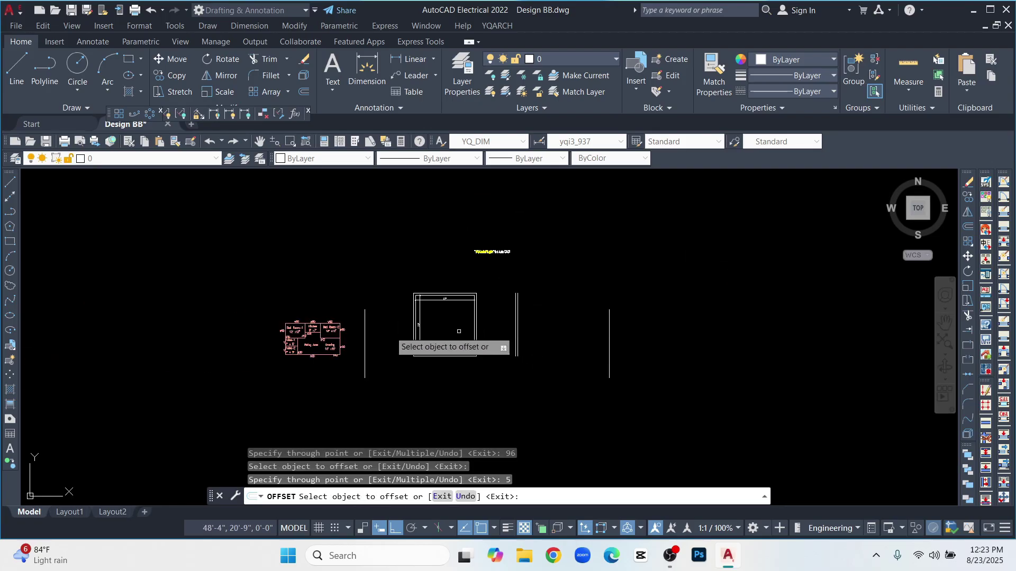
scroll(313, 334, "up", 10)
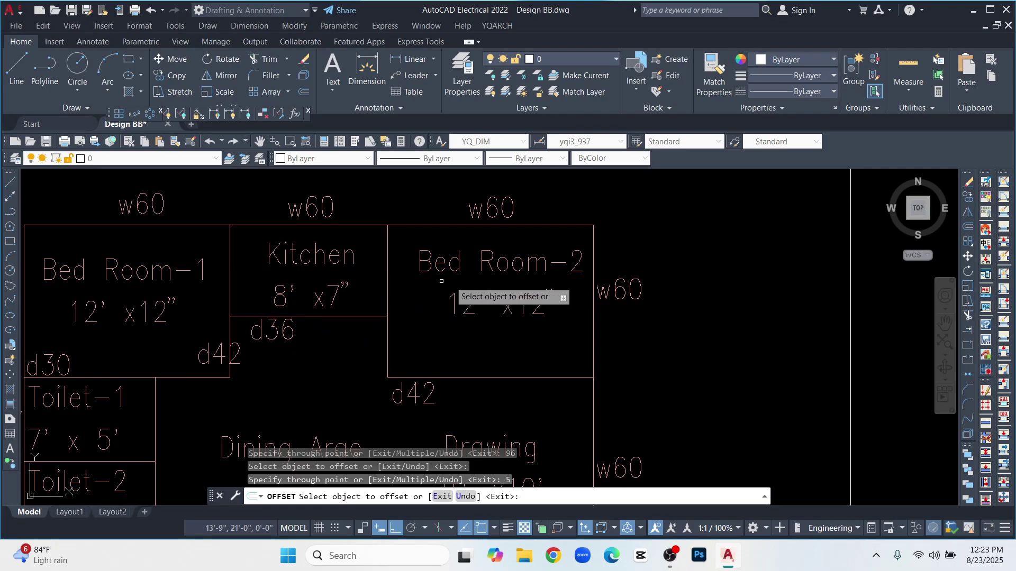
scroll(257, 317, "down", 8)
scroll(659, 291, "up", 2)
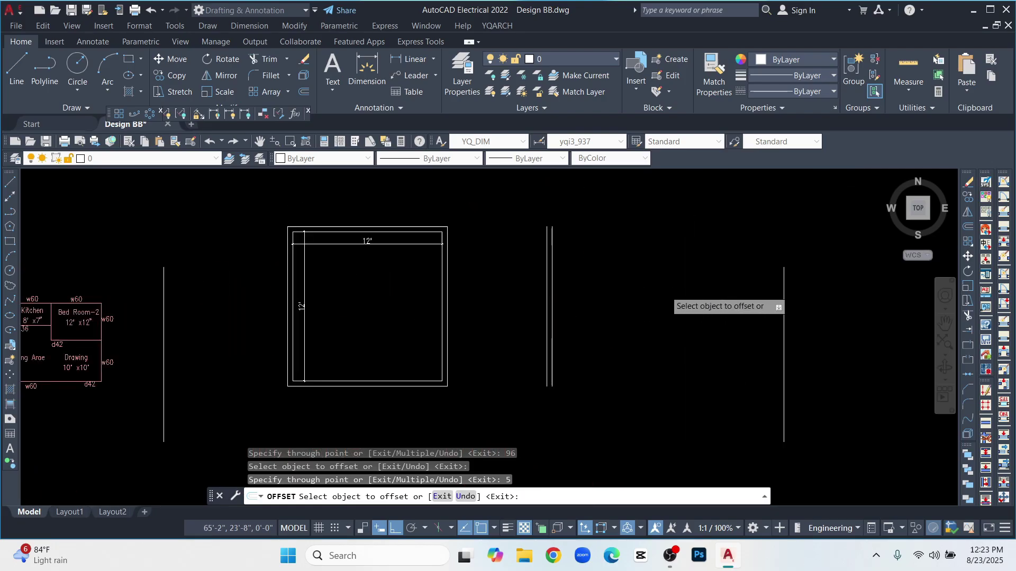
scroll(671, 299, "up", 2)
left_click(480, 265)
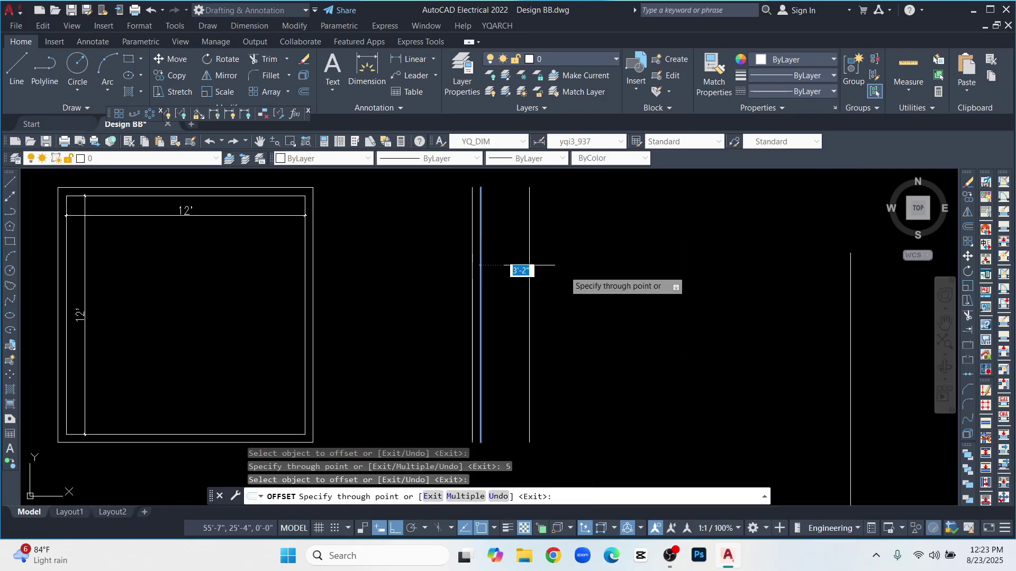
type("1")
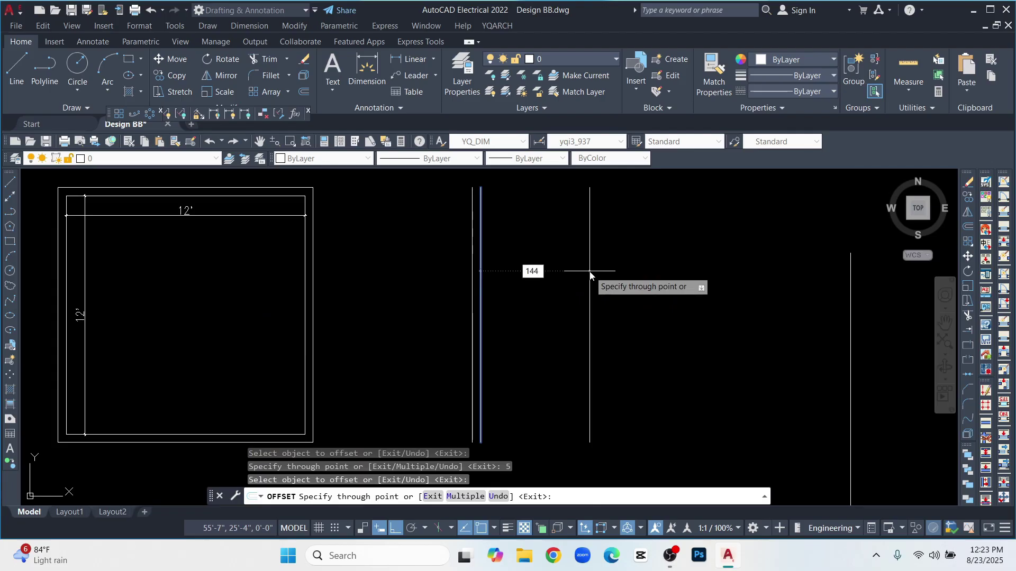
type("44")
key("Return")
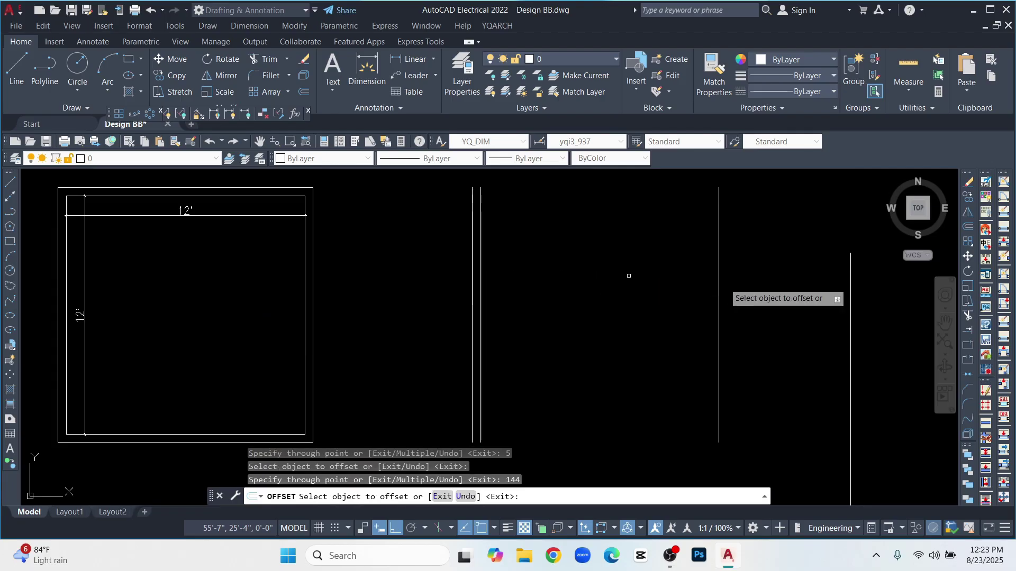
- Offset Bed Room-2's inner right wall line 5 inches to the right and end the Offset command
left_click(719, 264)
type("5")
key("Return")
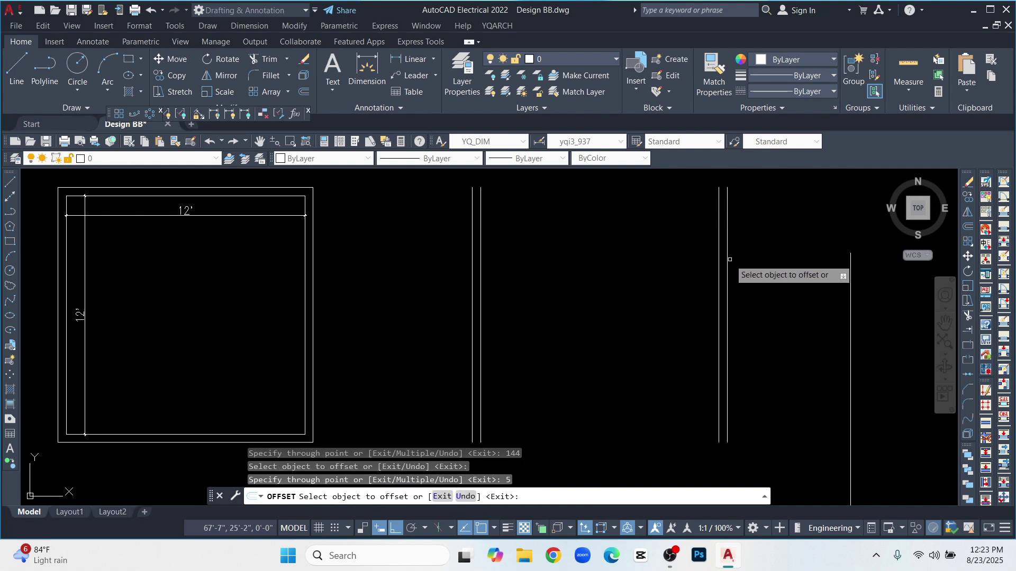
key("Escape")
scroll(626, 373, "down", 2)
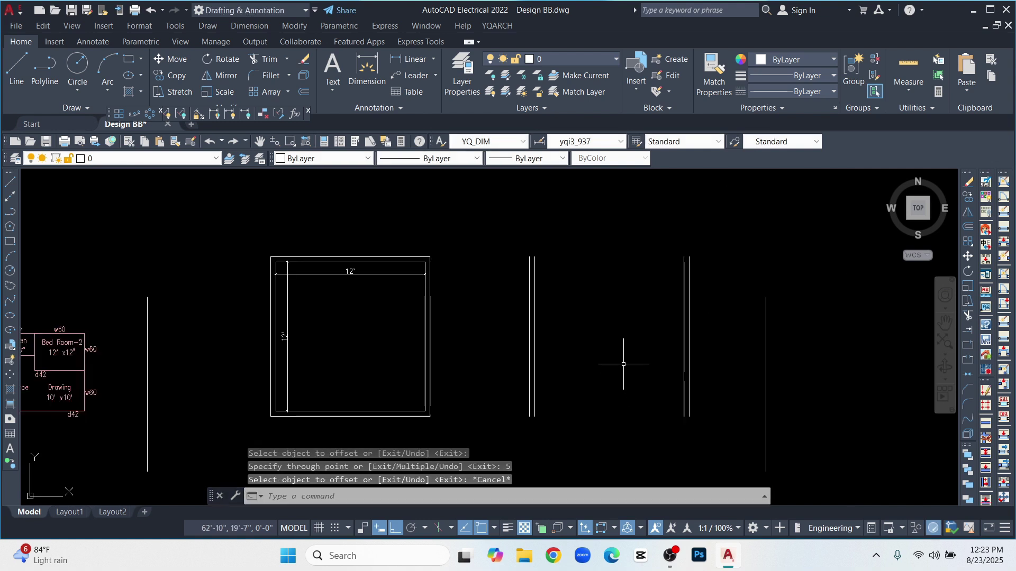
- Draw a line from the top end of the outermost right wall line to Bed Room-1's outer top-right corner
type("l")
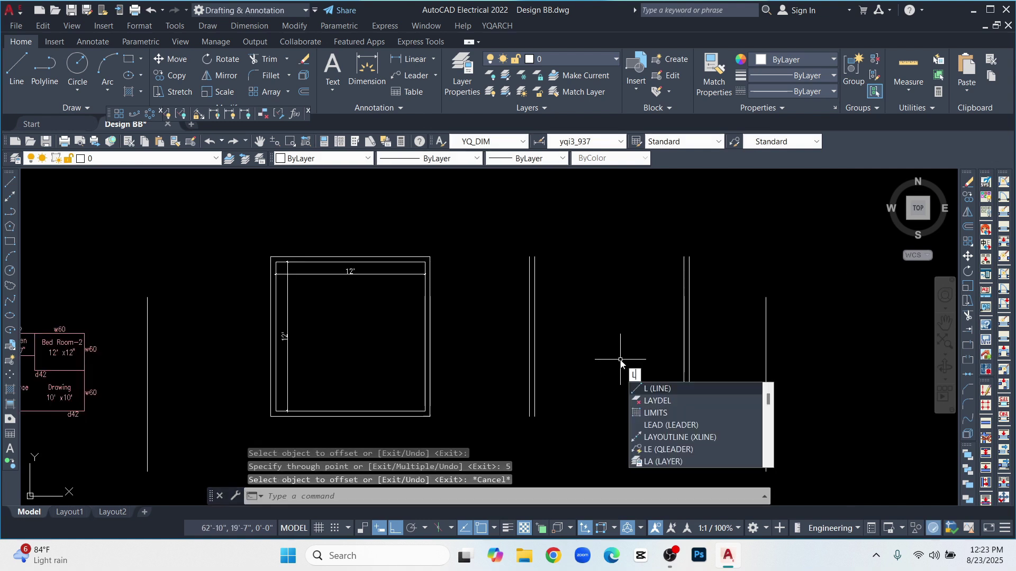
key("Return")
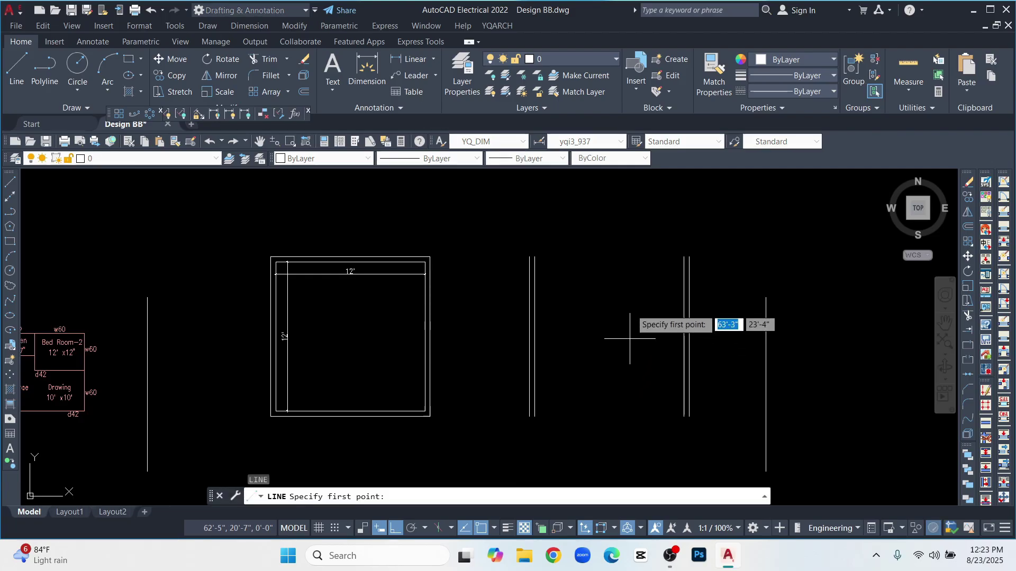
left_click(688, 257)
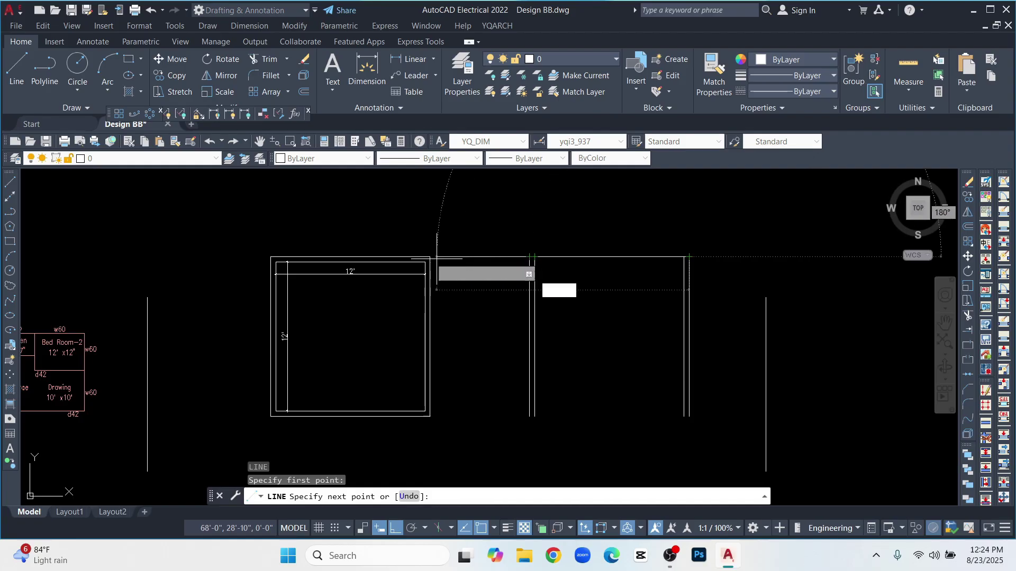
left_click(430, 257)
key("Return")
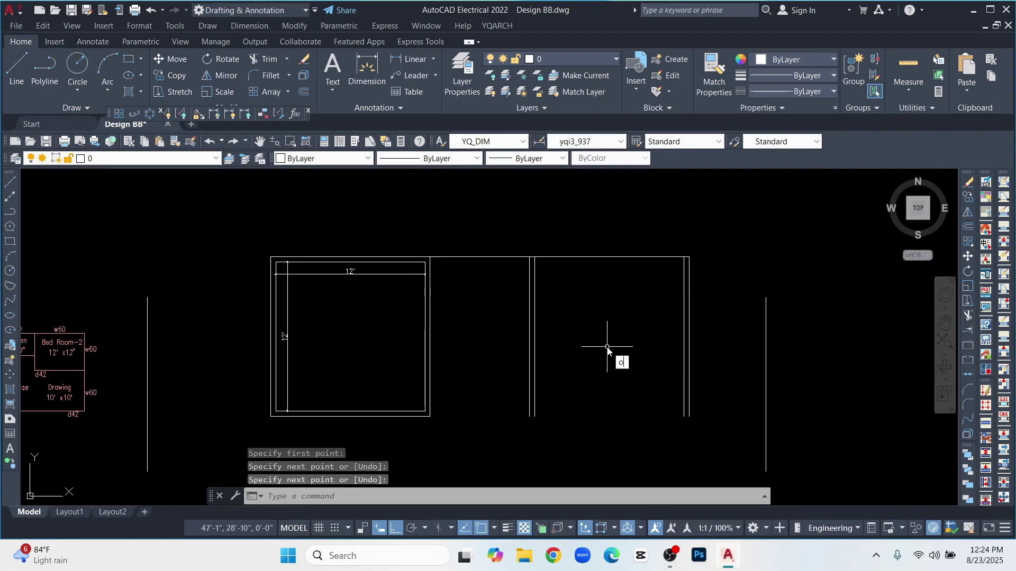
- Offset the top wall line of the Kitchen and Bed Room-2 downward by 5 inches
type("o")
key("Return")
key("Return")
left_click(600, 260)
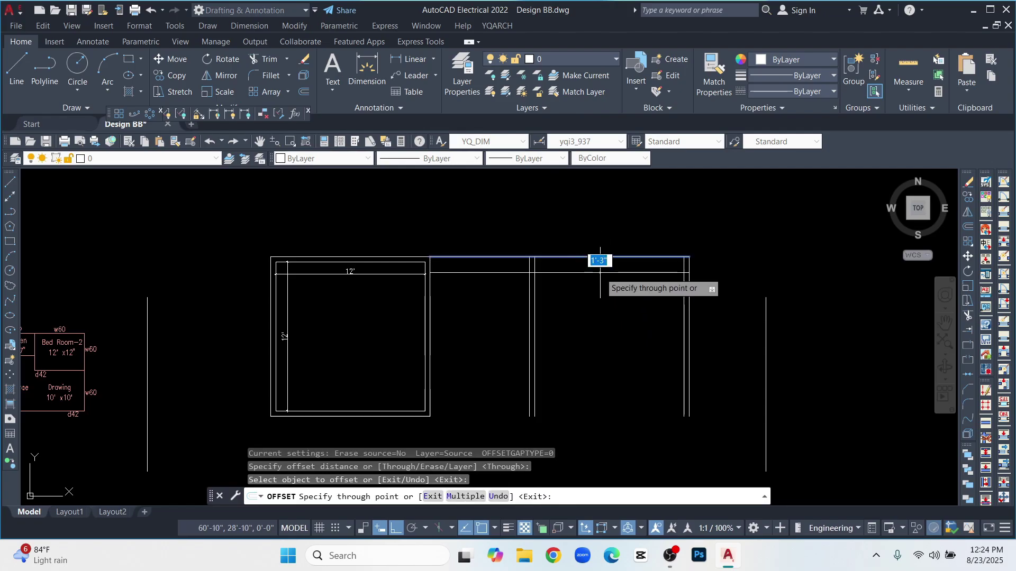
type("5")
key("Return")
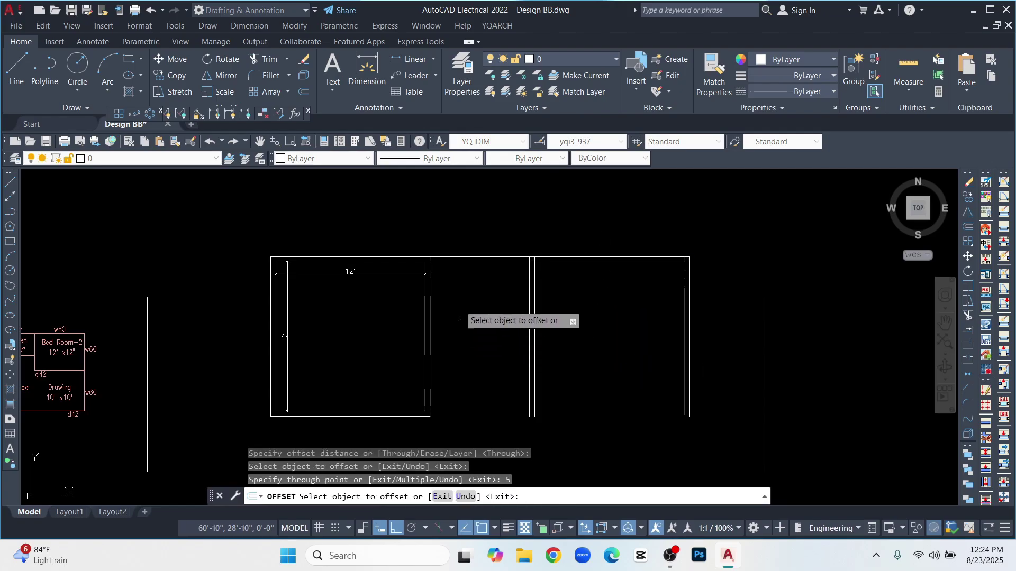
- Offset the inner top wall line of the Kitchen and Bed Room-2 downward by 84 inches
left_click(476, 261)
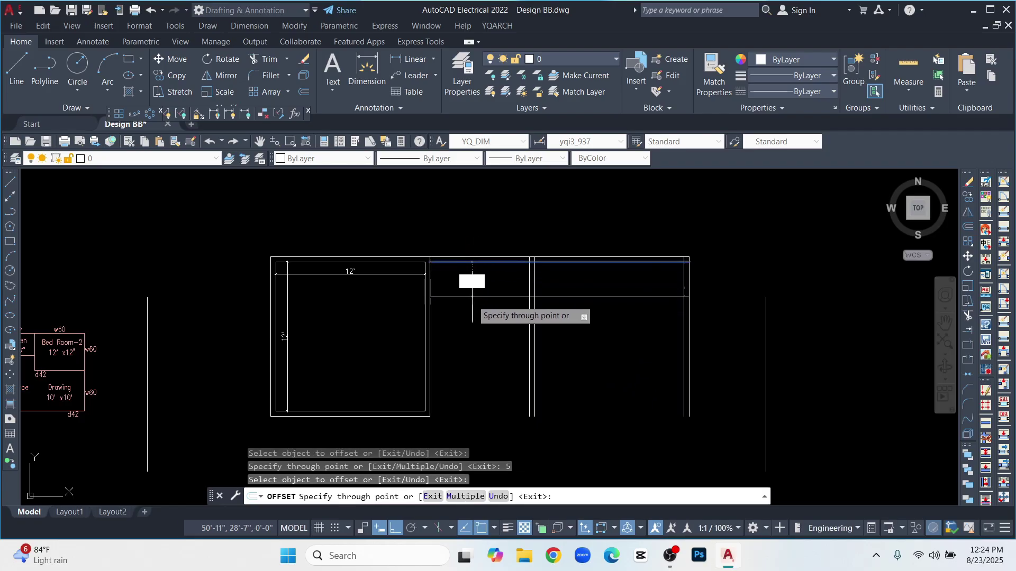
scroll(243, 314, "up", 6)
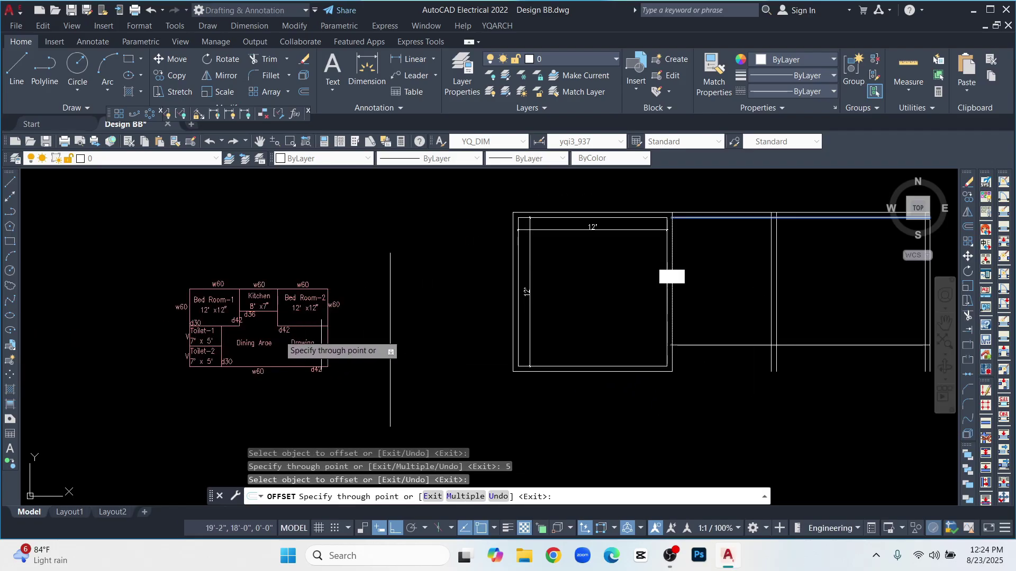
scroll(310, 301, "down", 10)
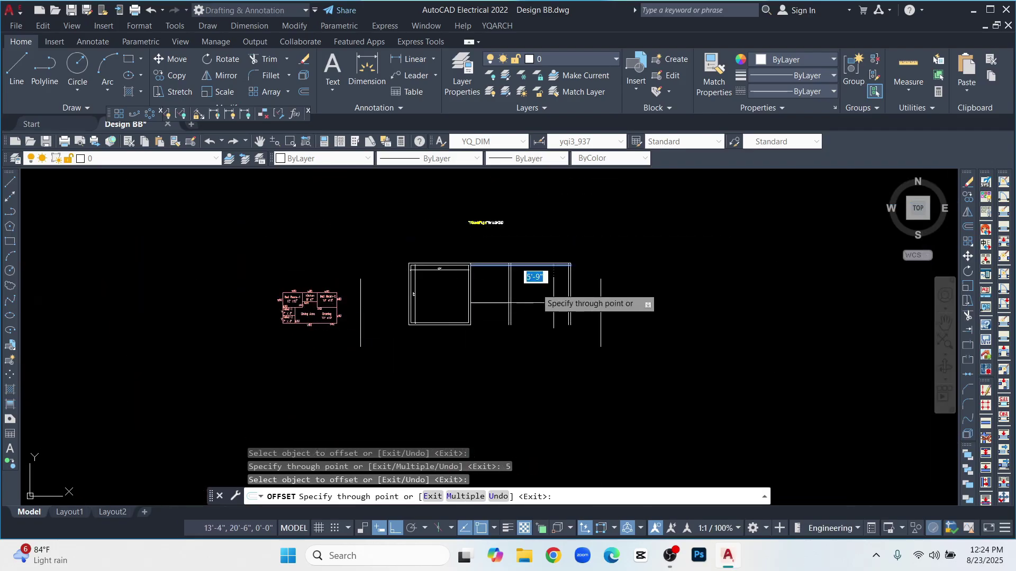
scroll(497, 278, "up", 4)
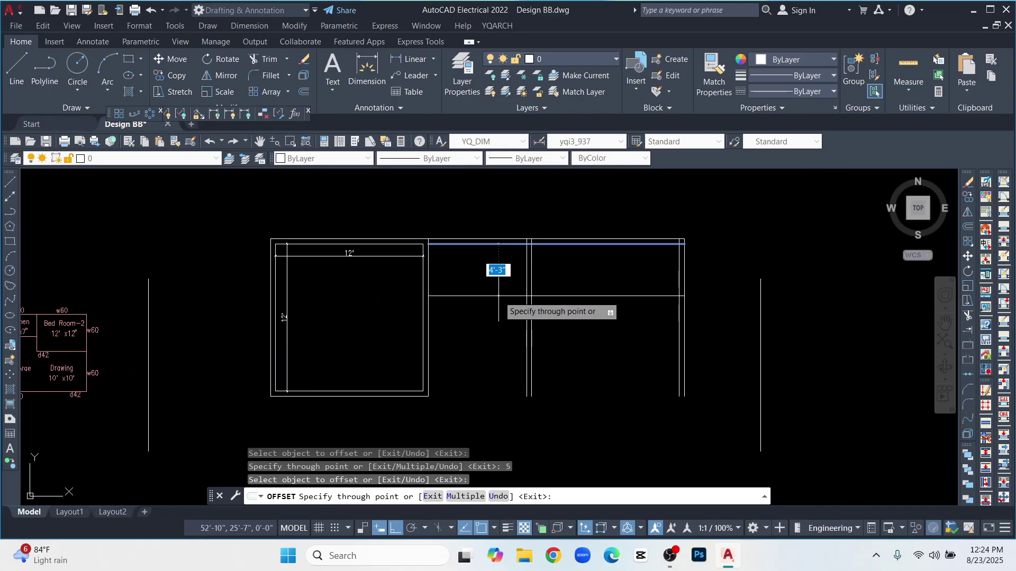
key("Return")
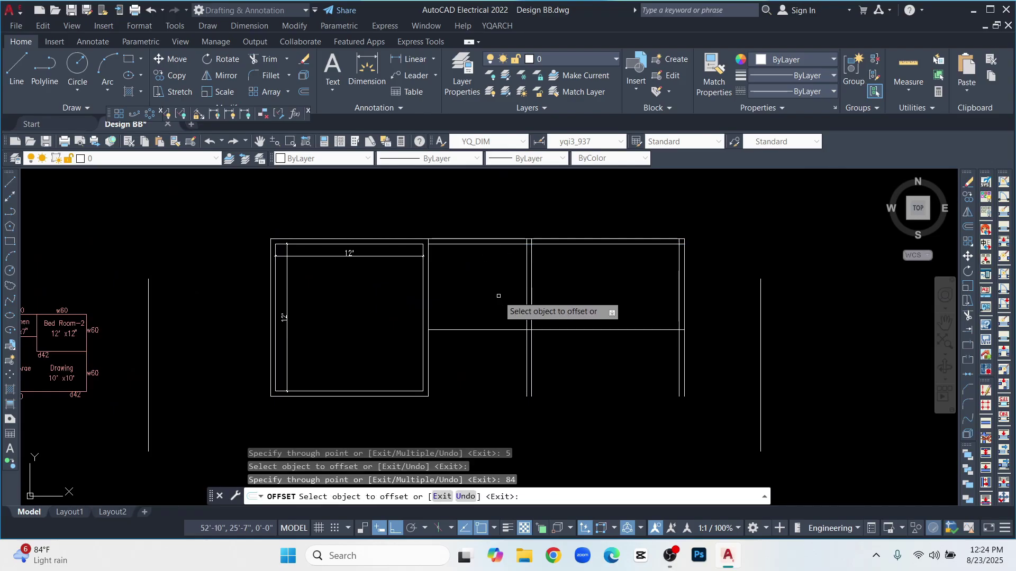
- Offset the Kitchen's lower wall line downward by 5 inches and end the Offset command
left_click(492, 331)
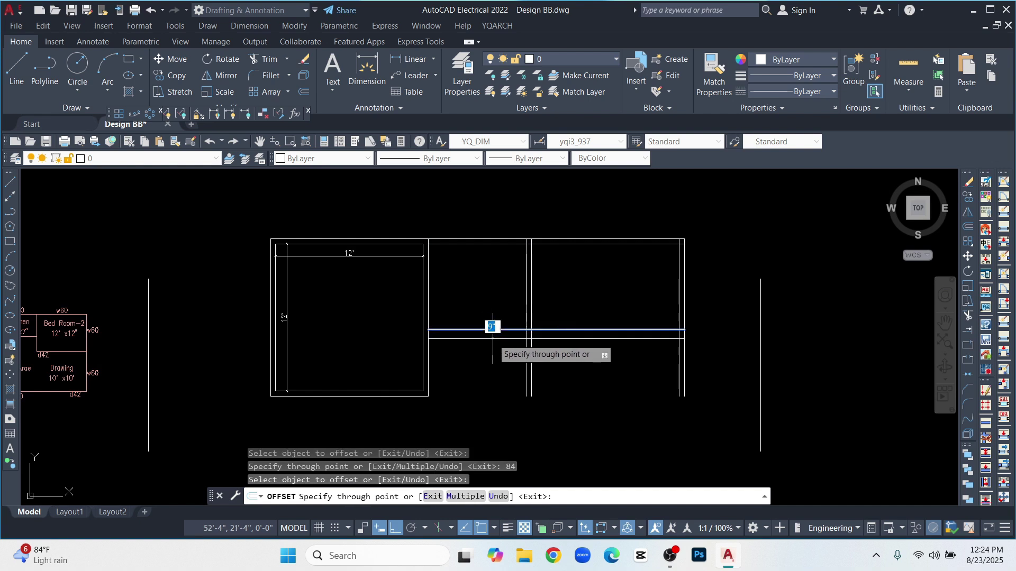
key("Return")
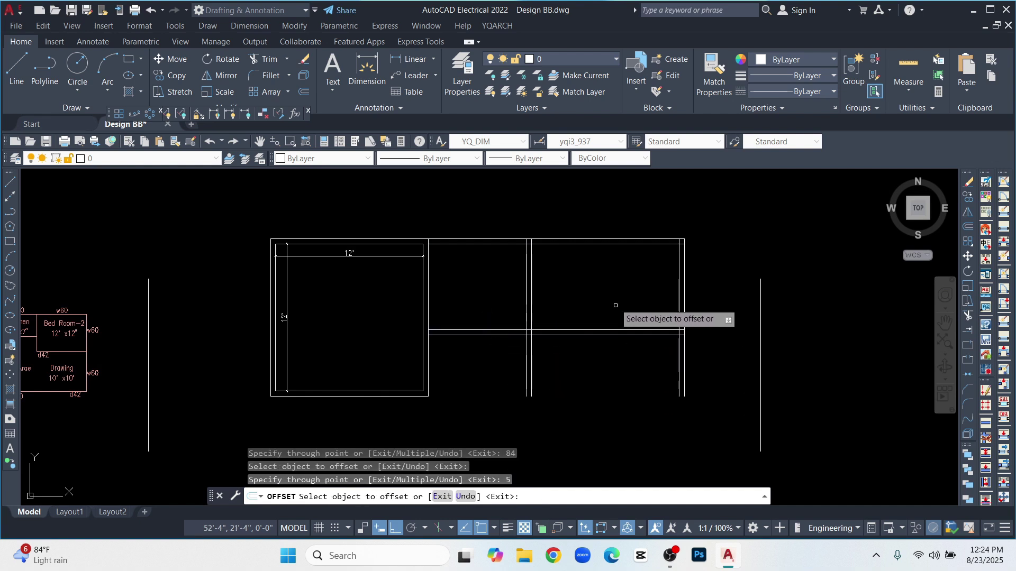
key("Escape")
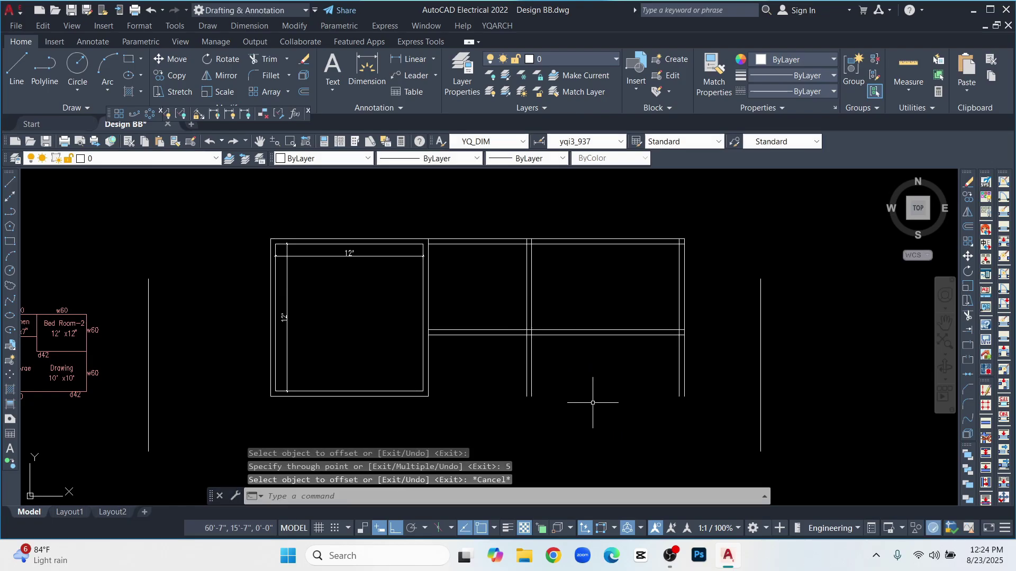
- Trim the Kitchen's lower wall lines where they run through Bed Room-2 and the partition wall between the two rooms
type("tr")
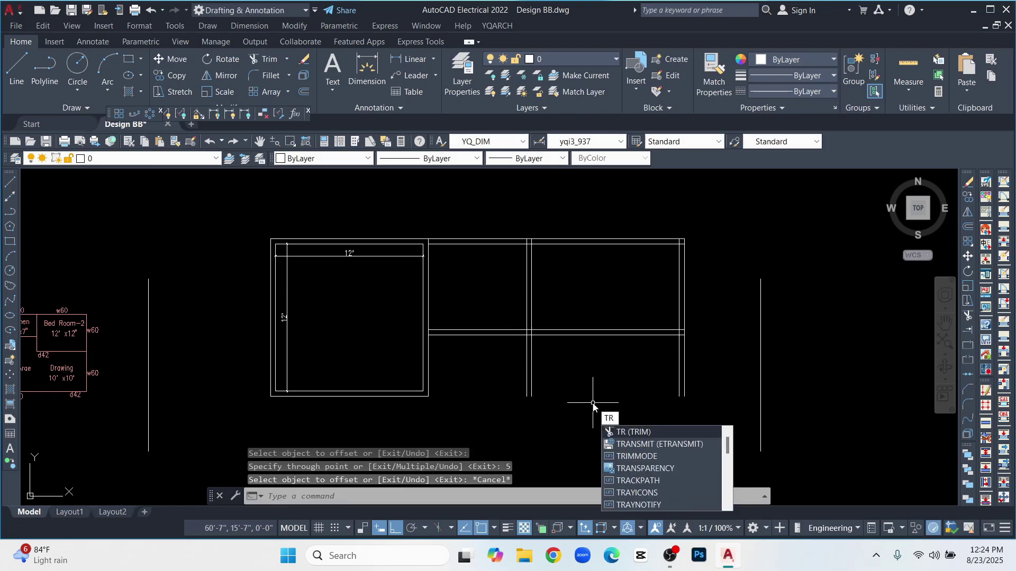
key("Return")
left_click(603, 383)
left_click(635, 293)
key("Return")
scroll(550, 365, "up", 2)
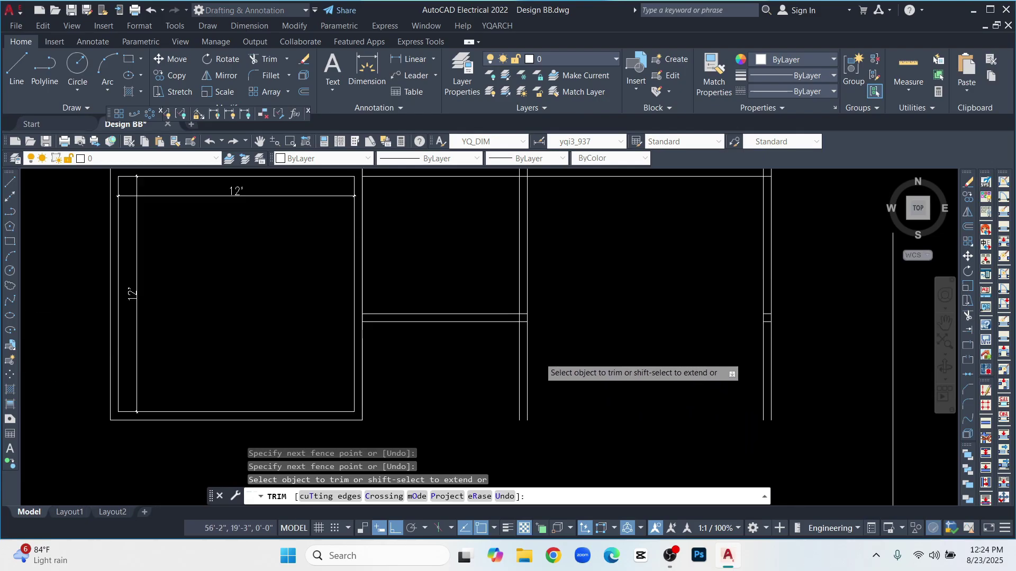
scroll(537, 352, "up", 3)
left_click(500, 231)
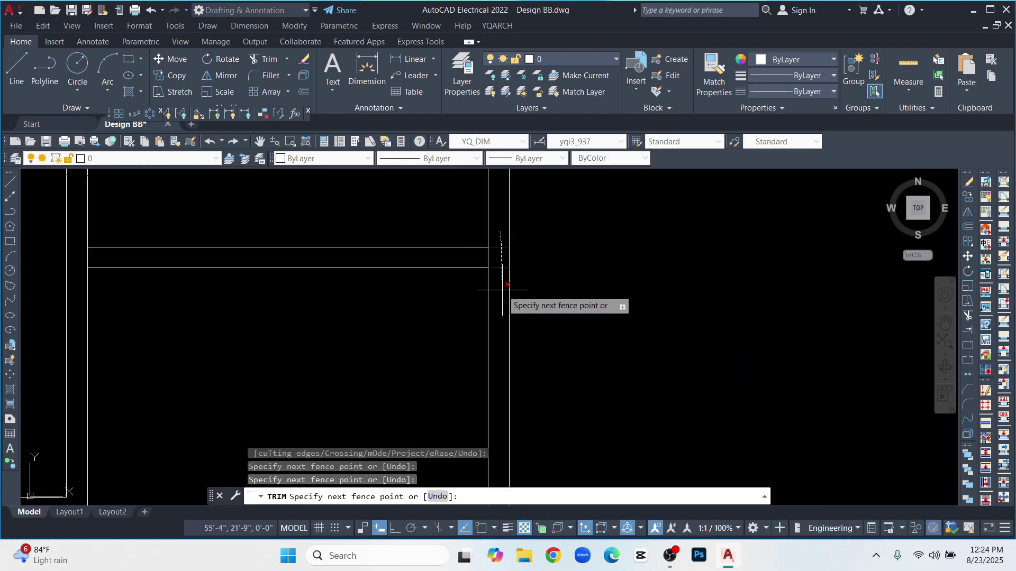
key("Return")
- Draw a vertical line from Bed Room-2's outer bottom-right corner straight down past the level of the toilets' lower wall
scroll(612, 322, "down", 2)
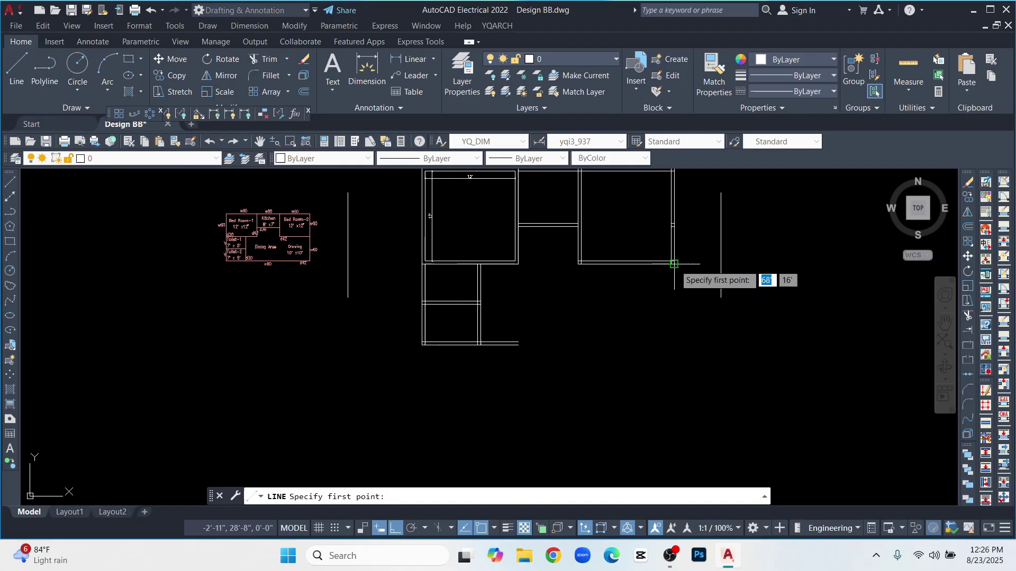
left_click(674, 264)
left_click(674, 402)
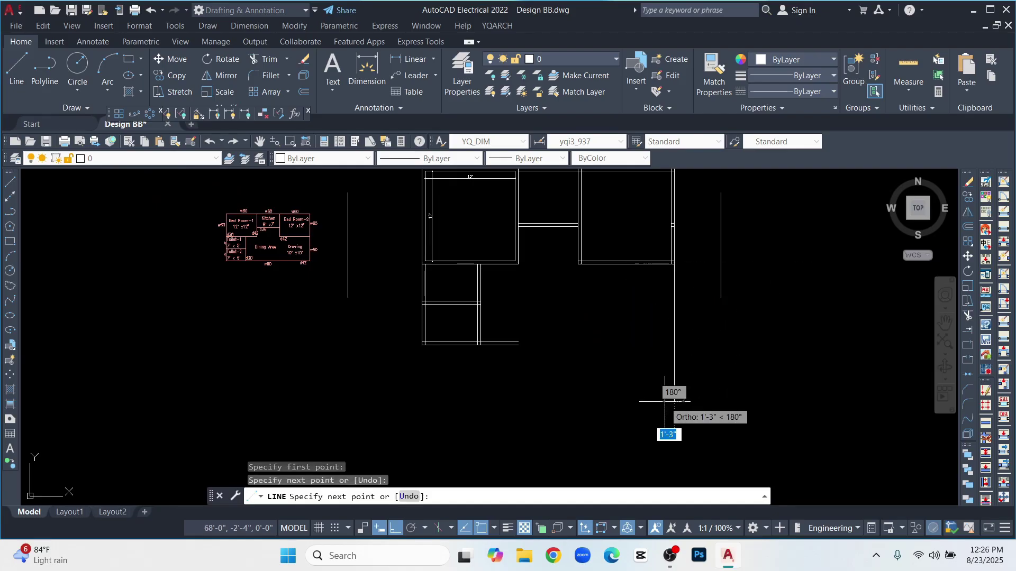
key("Return")
- Extend both lower wall lines below the toilets to the vertical line dropped from Bed Room-2
scroll(495, 374, "up", 2)
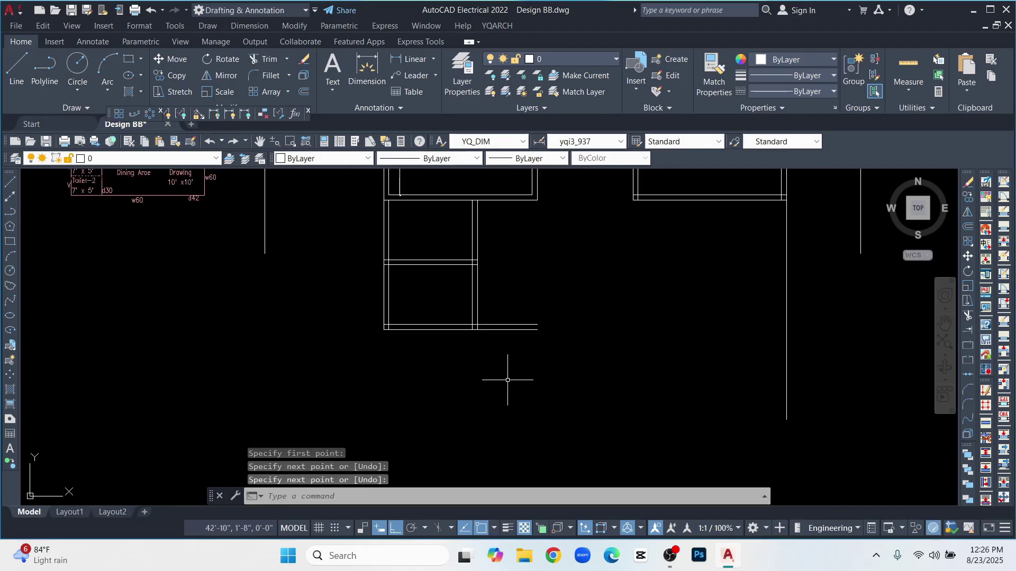
type("ext")
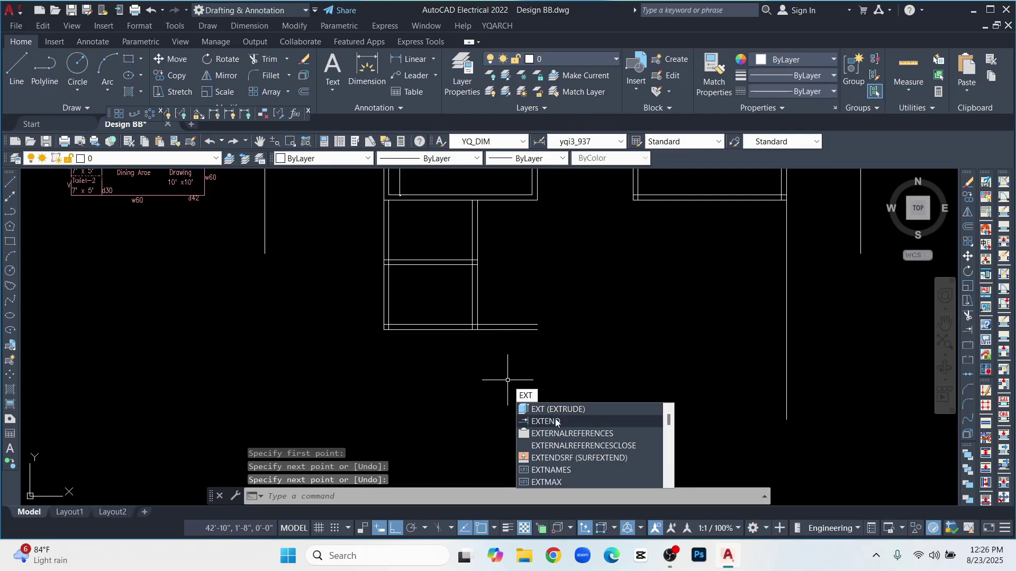
left_click(556, 422)
left_click(519, 298)
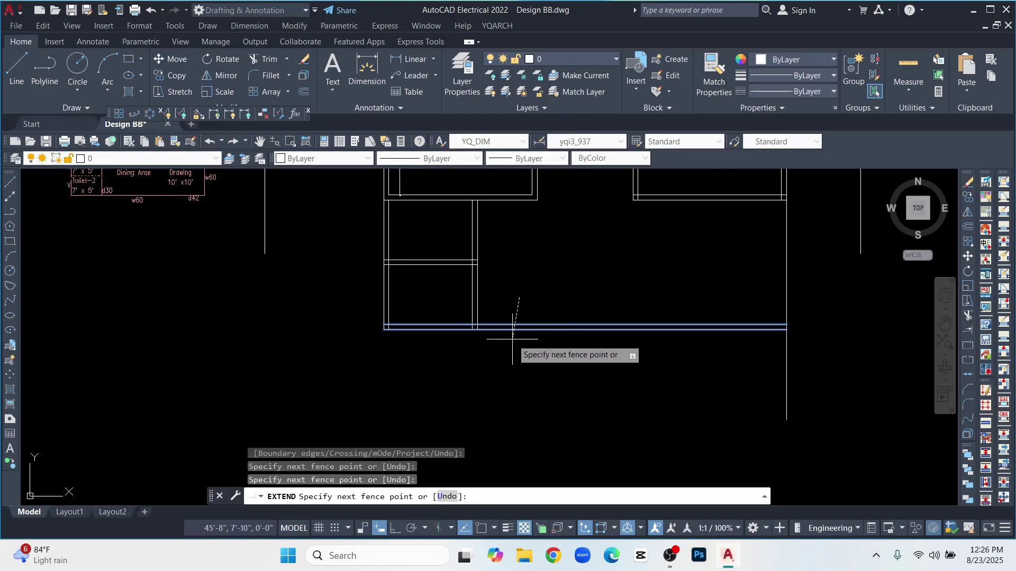
key("Return")
key("Escape")
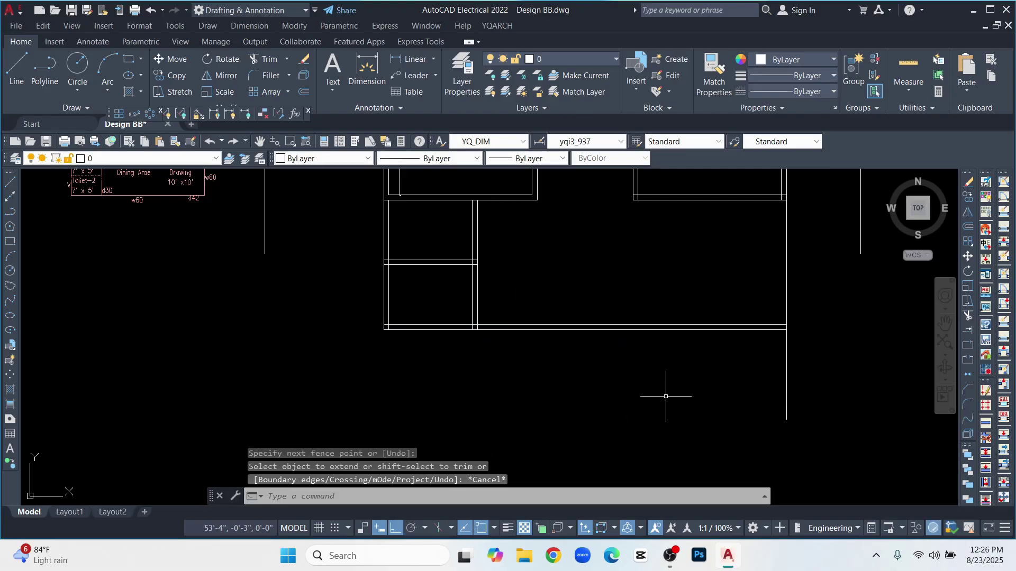
- Trim the part of the right outer wall line that projects below the bottom wall and end the Trim command
key("Return")
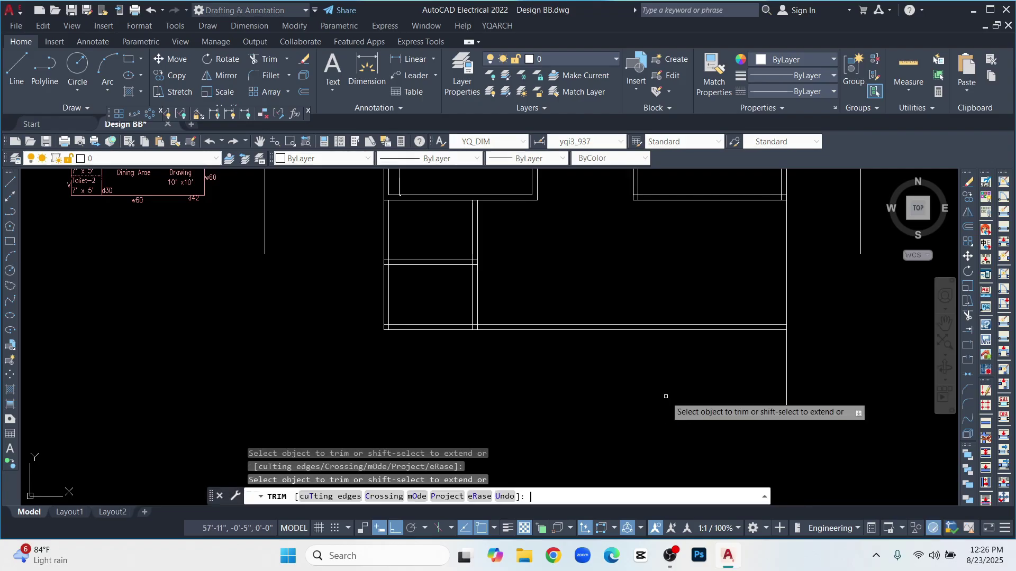
left_click(815, 347)
left_click(736, 391)
key("Escape")
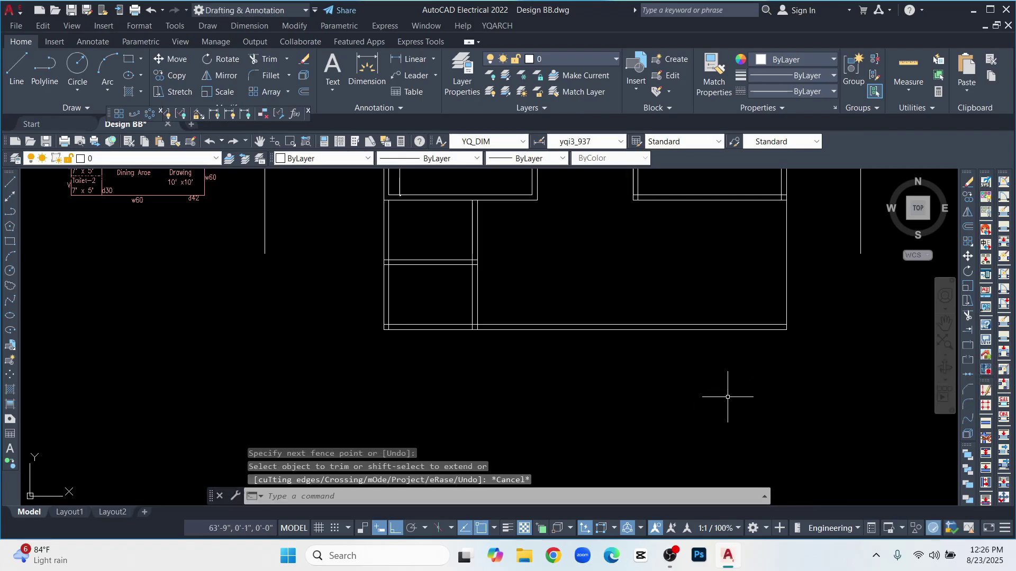
scroll(669, 425, "down", 2)
scroll(752, 390, "up", 2)
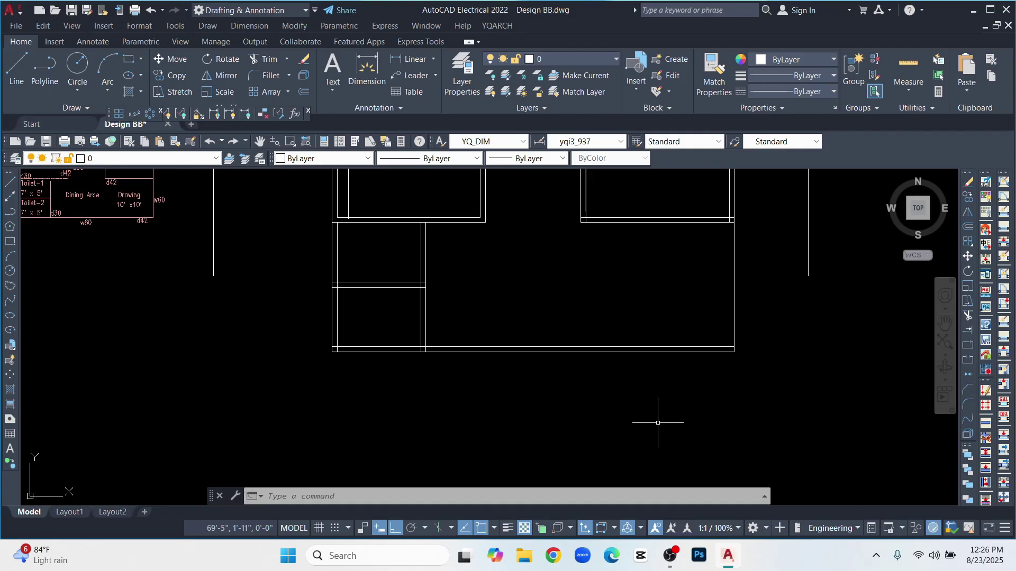
scroll(657, 423, "down", 3)
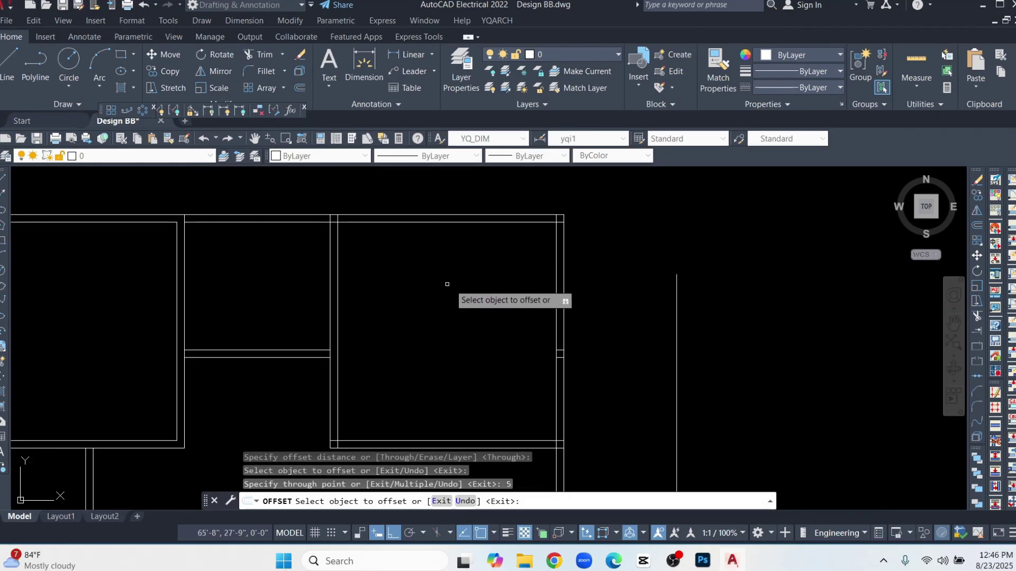
scroll(457, 292, "down", 3)
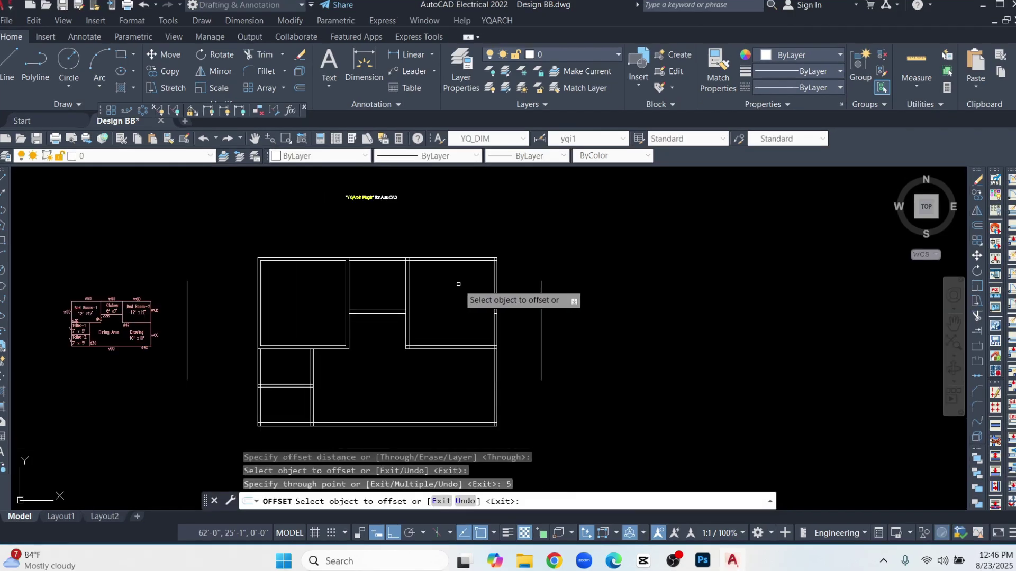
- End the Offset command and trim the overlapping wall lines inside Bed Room-2's lower-left corner
scroll(381, 375, "up", 2)
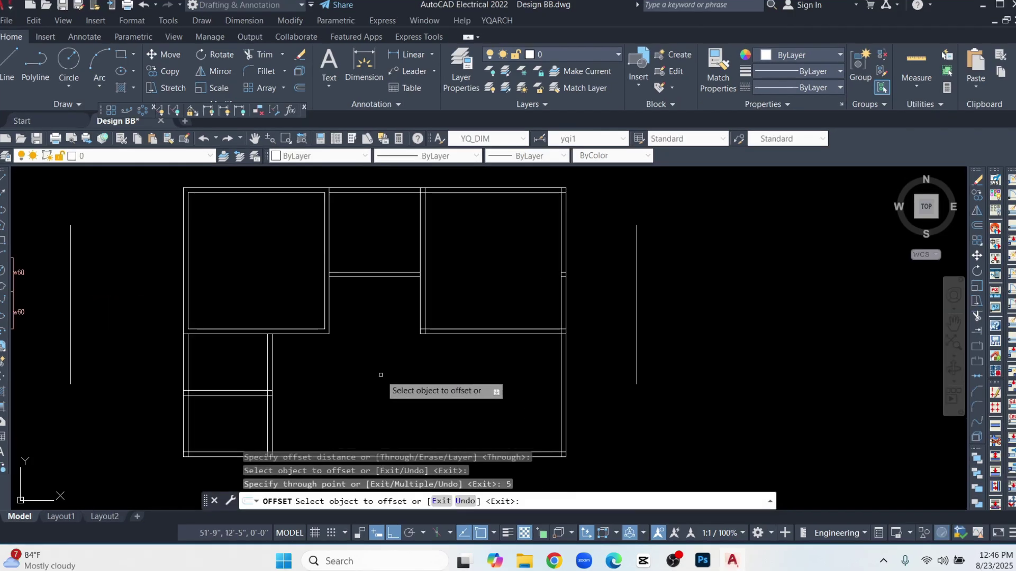
key("Escape")
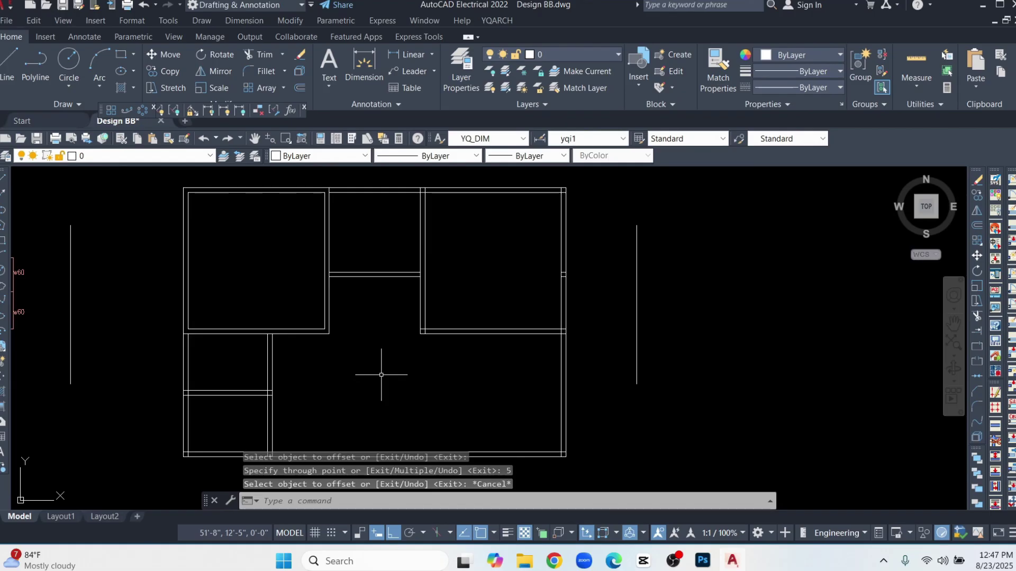
type("tr")
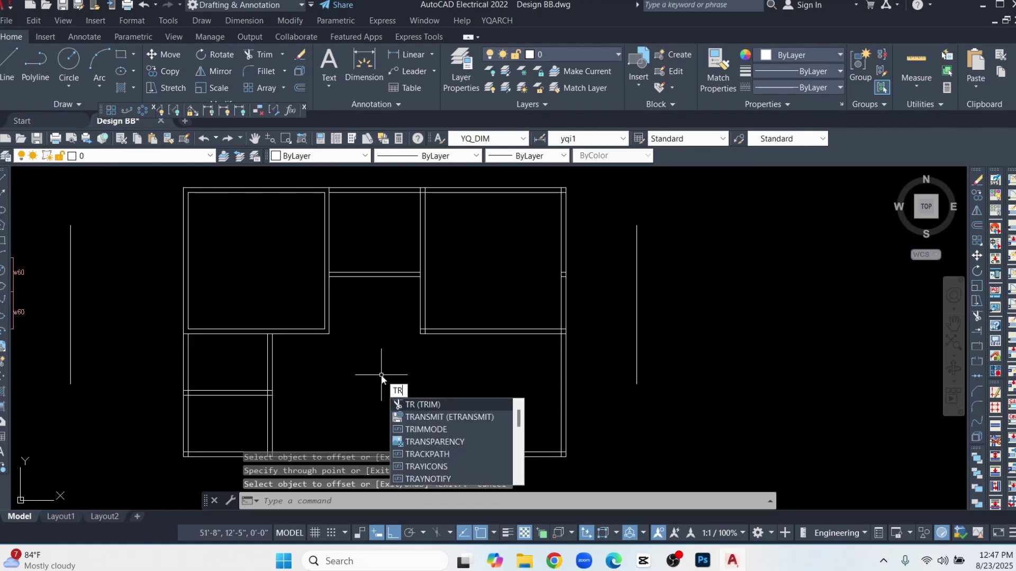
key("Return")
left_click(380, 375)
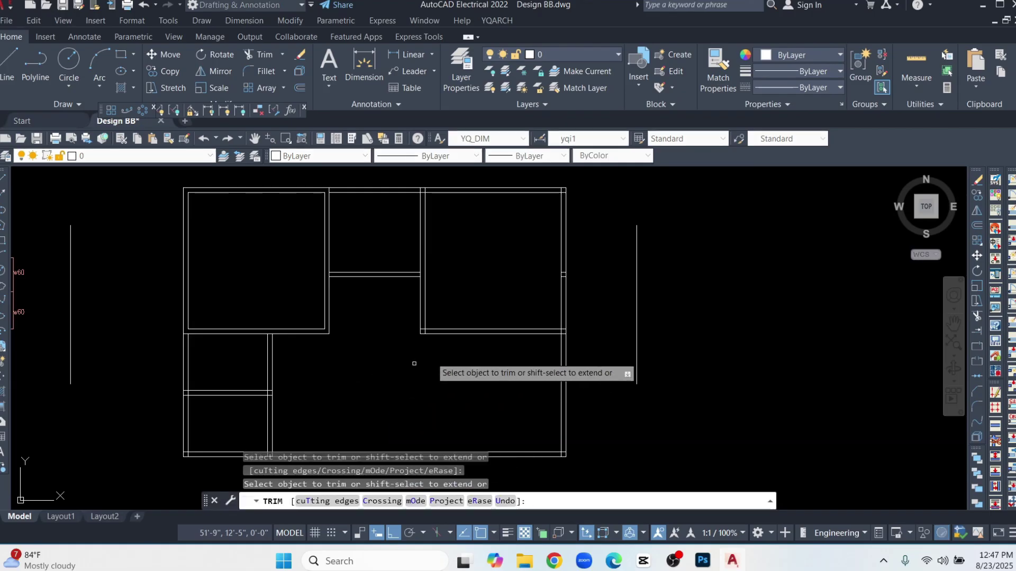
scroll(426, 341, "up", 6)
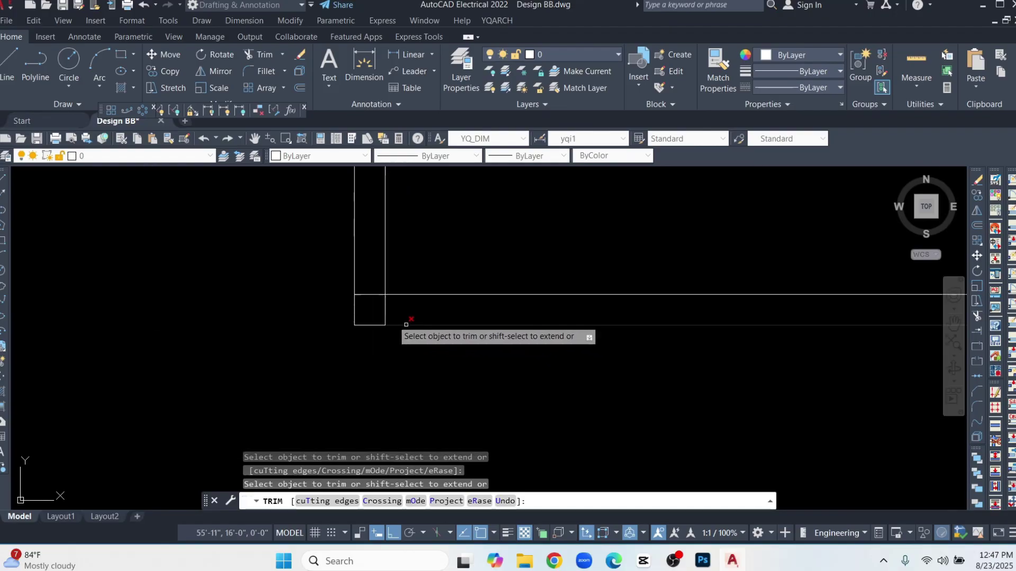
left_click(374, 271)
left_click(382, 305)
left_click(420, 305)
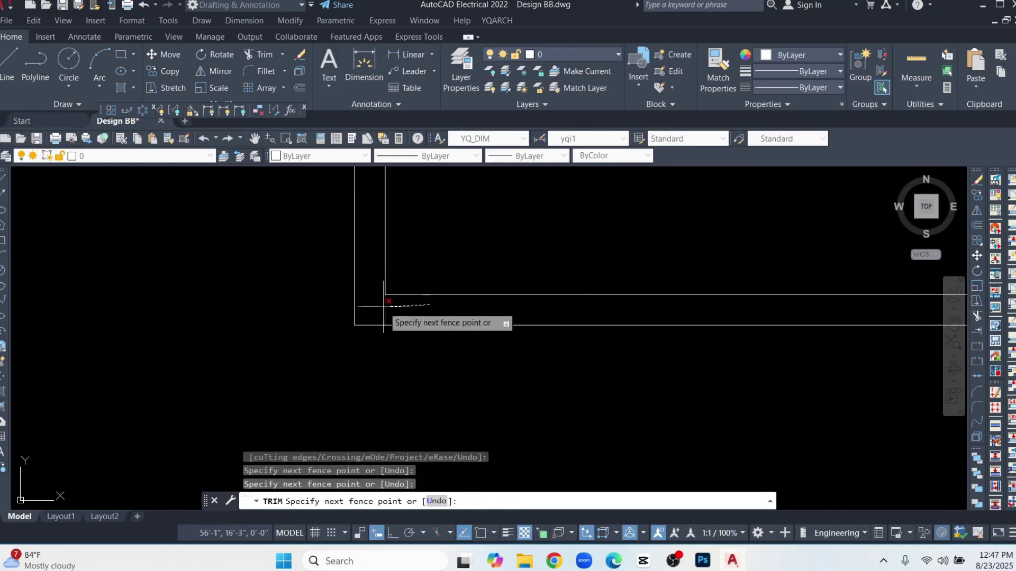
key("Return")
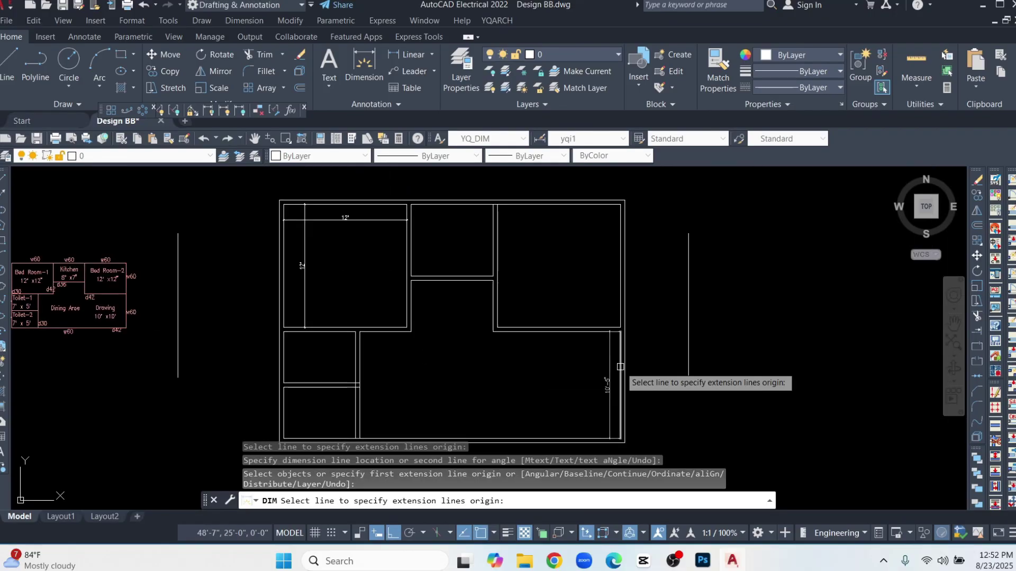
- Dimension the inner widths of the Kitchen and Bed Room-2 just below their top walls
left_click(304, 264)
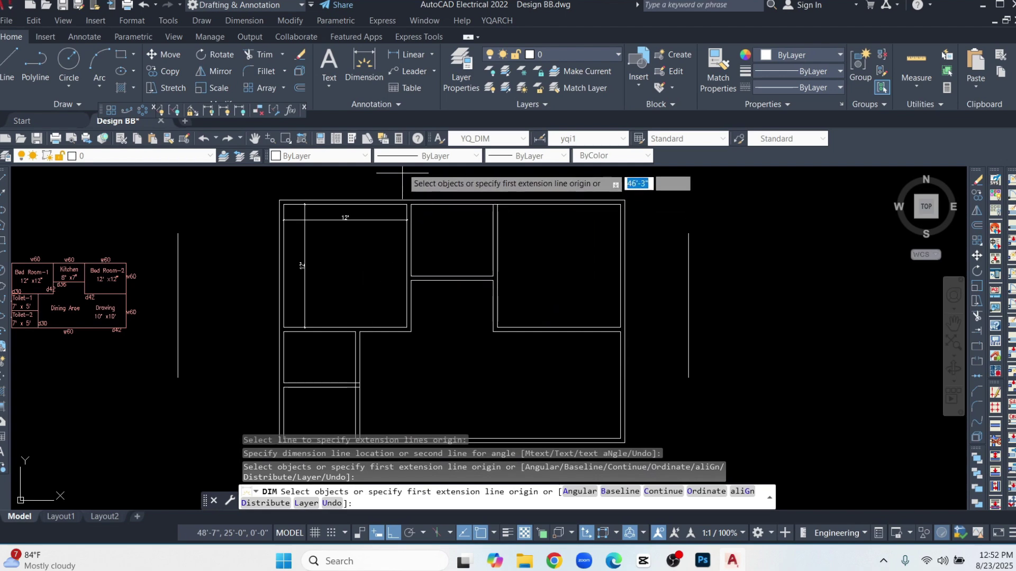
left_click(367, 72)
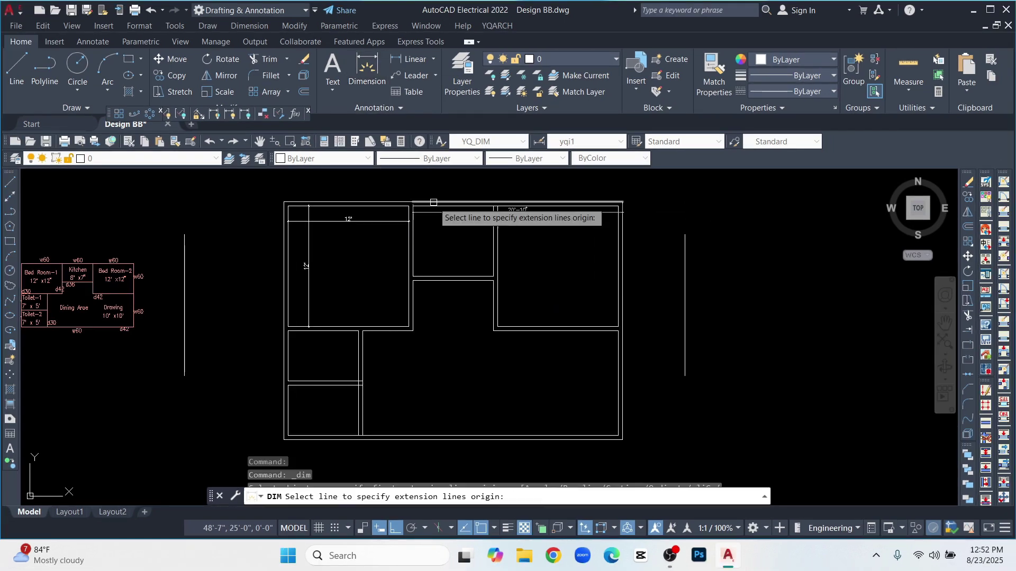
left_click(411, 205)
left_click(493, 205)
left_click(480, 218)
left_click(366, 75)
left_click(498, 206)
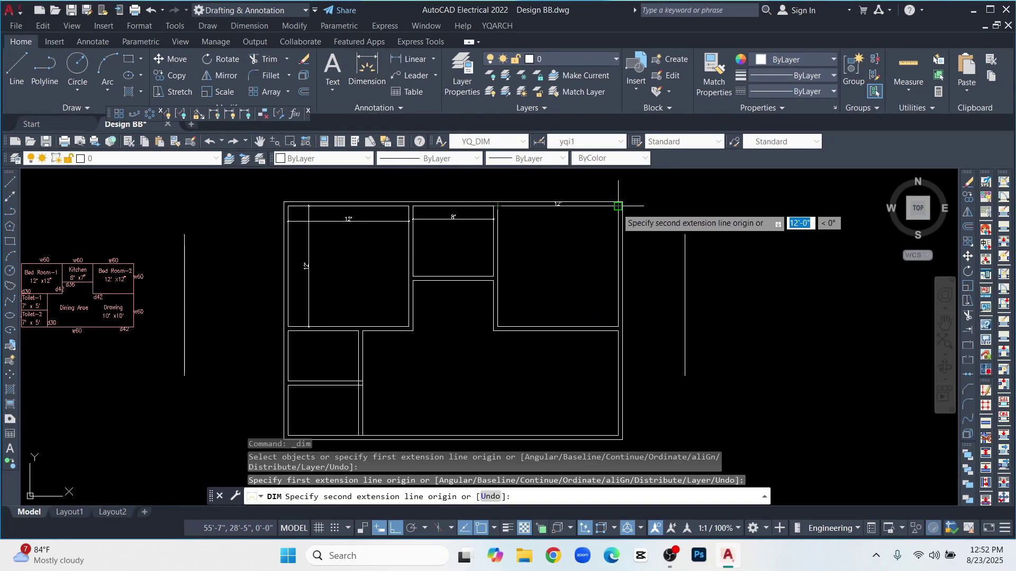
left_click(618, 206)
left_click(558, 228)
- Dimension the inner heights of the Kitchen and Bed Room-2 beside their left walls
key("Return")
key("Return")
key("Return")
left_click(414, 253)
left_click(434, 254)
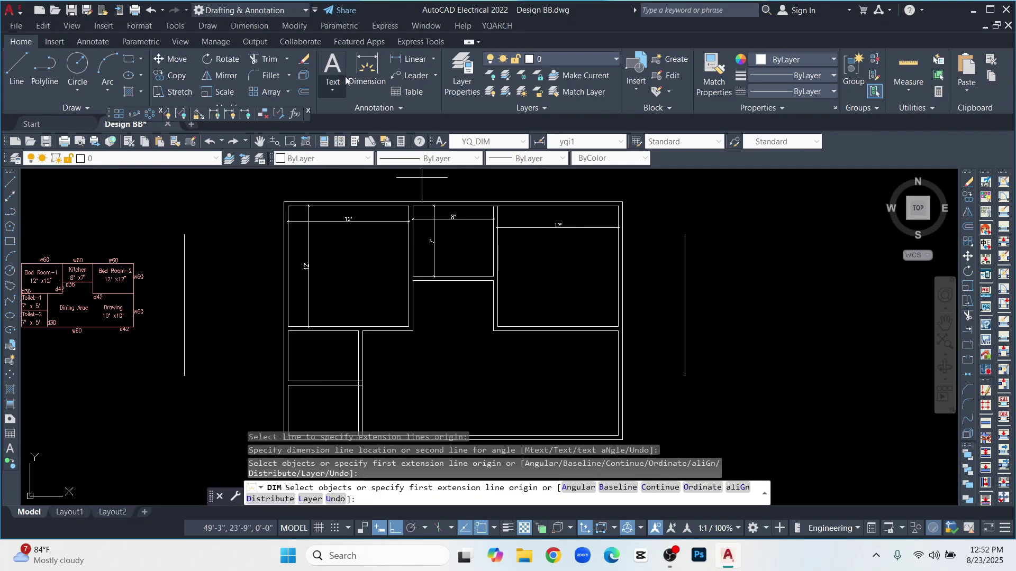
left_click(497, 256)
left_click(521, 256)
- Dimension the inner width and height of Toilet-1 below Bed Room-1
scroll(329, 364, "up", 2)
middle_click_drag(330, 364, 390, 319)
left_click(370, 70)
left_click(362, 268)
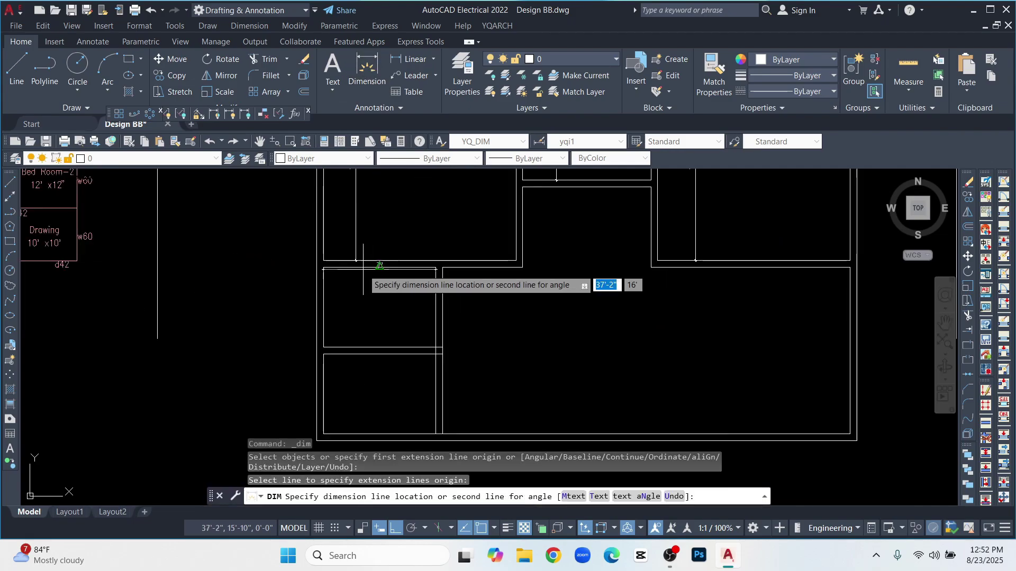
left_click(371, 283)
left_click(366, 70)
left_click(324, 310)
left_click(339, 310)
scroll(360, 311, "down", 2)
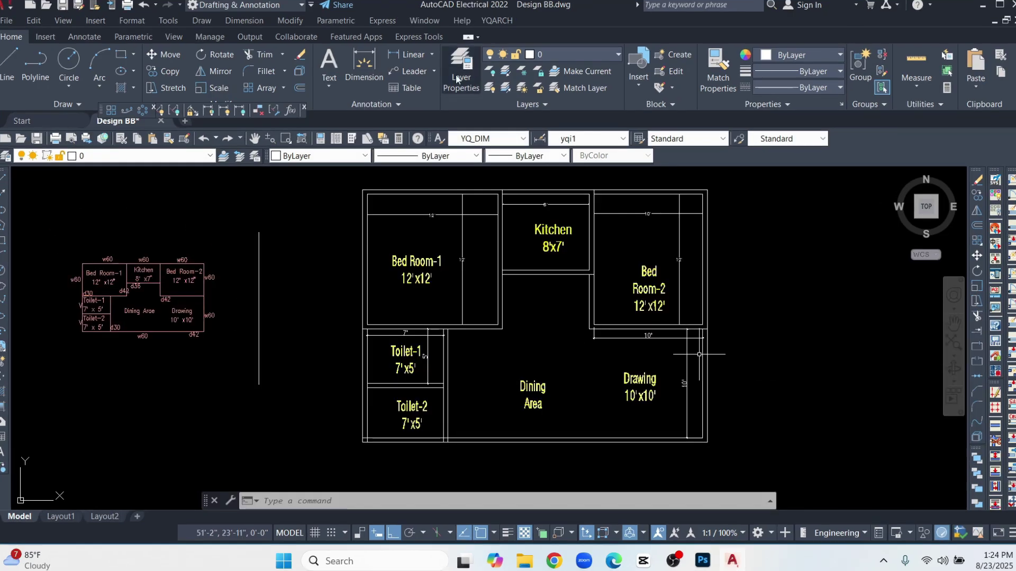
- Insert the "door 42 inch" block from the recent blocks into the empty area beside Bed Room-1 and Toilet-1, outside the plan
left_click(641, 84)
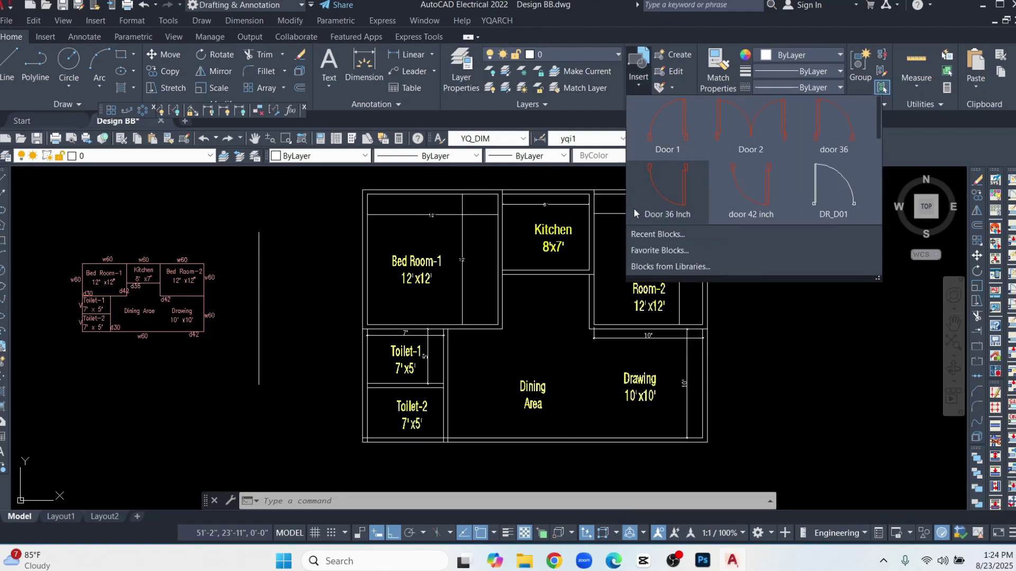
left_click(646, 233)
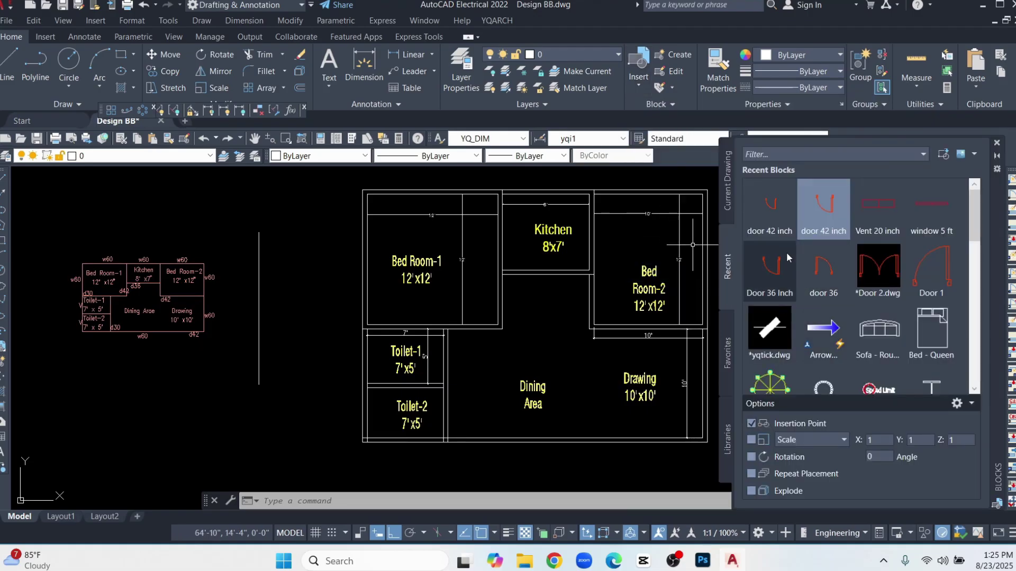
mouse_move(779, 217)
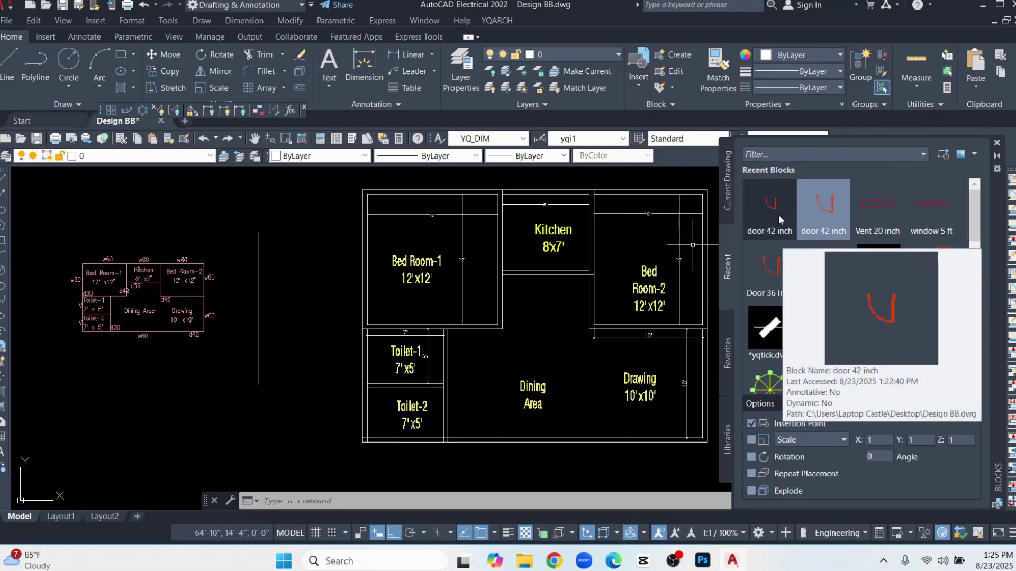
left_click(829, 205)
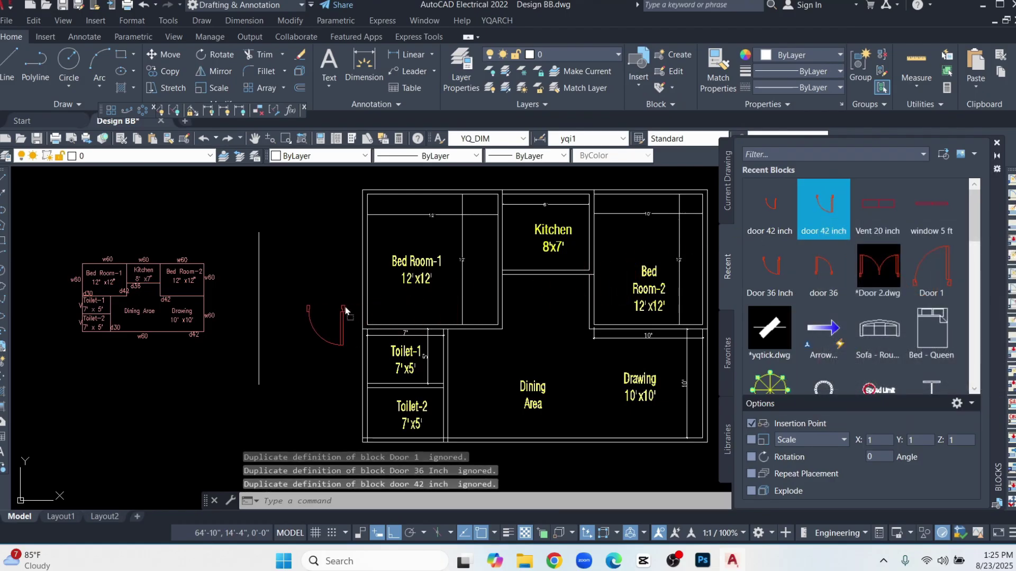
left_click_drag(345, 308, 348, 301)
scroll(325, 344, "up", 4)
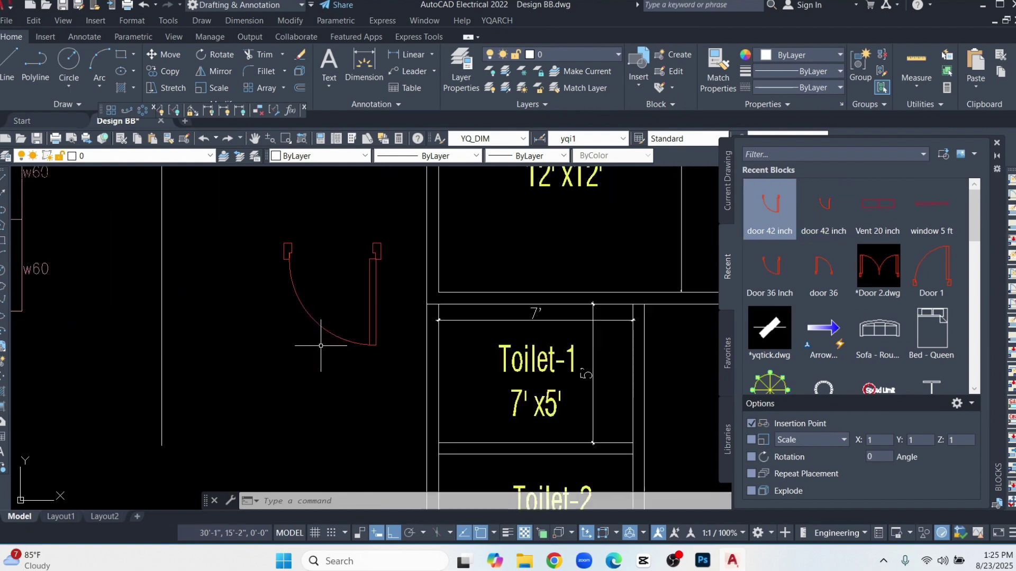
- Rotate the 42 inch door block outside the plan by 270 degrees so its leaf lies horizontally
scroll(282, 296, "down", 2)
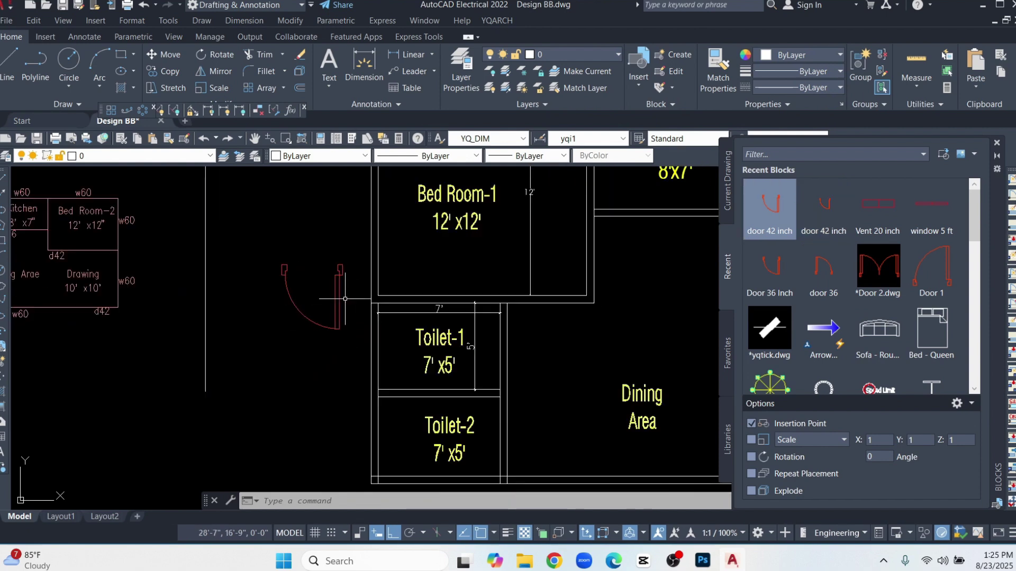
left_click(349, 252)
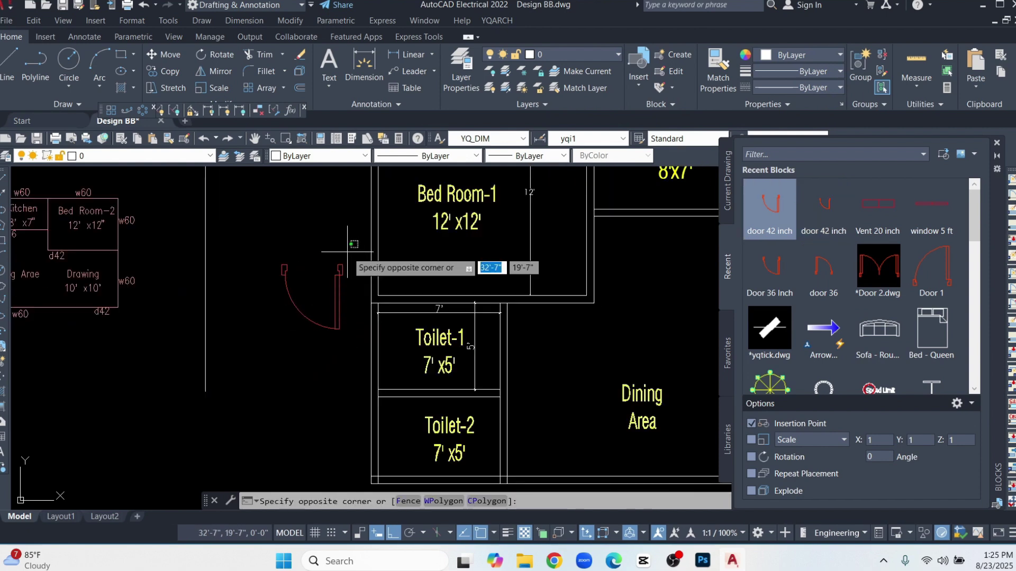
left_click(245, 345)
type("ro")
key("Return")
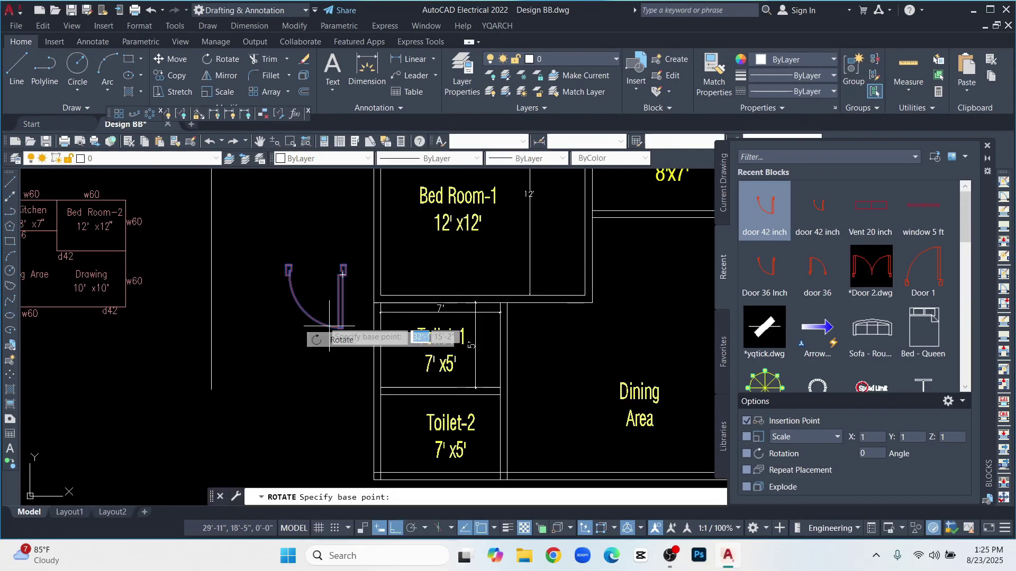
left_click(321, 292)
left_click(332, 351)
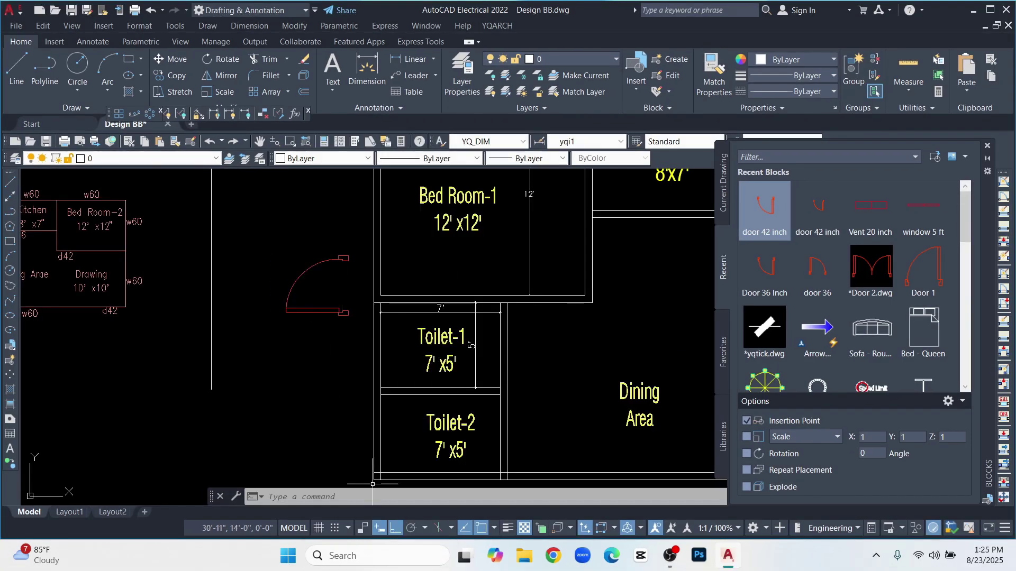
- Move the rotated door by its lower jamb corner into Bed Room-1's right wall, at the lower inner corner
key("Return")
left_click(343, 258)
key("Return")
scroll(359, 323, "up", 2)
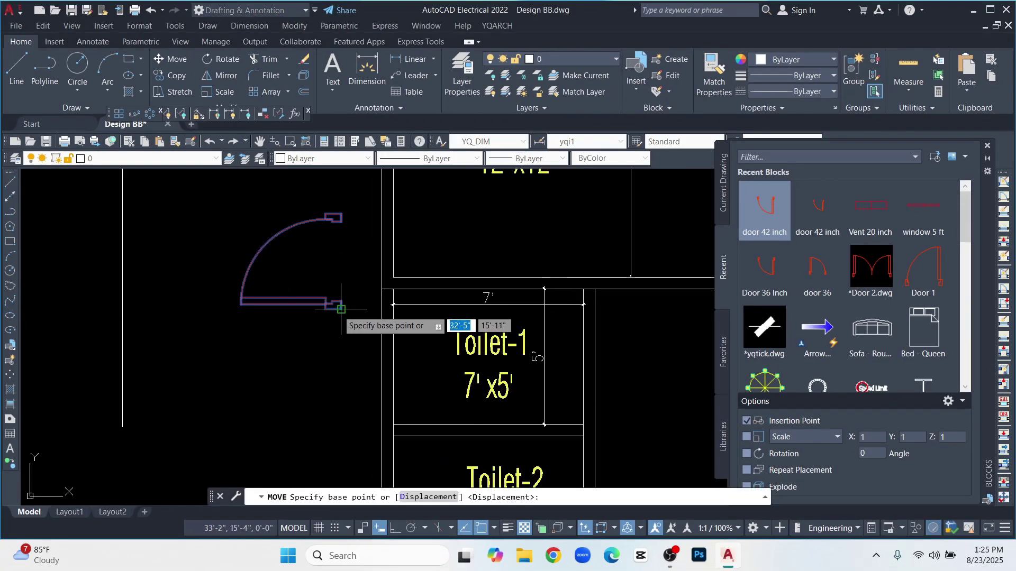
left_click(336, 309)
scroll(336, 310, "down", 2)
scroll(576, 259, "up", 4)
left_click(583, 342)
- Trim the two wall lines crossing the door opening in Bed Room-1's right wall
scroll(505, 323, "down", 4)
scroll(565, 325, "up", 4)
type("tr")
key("Return")
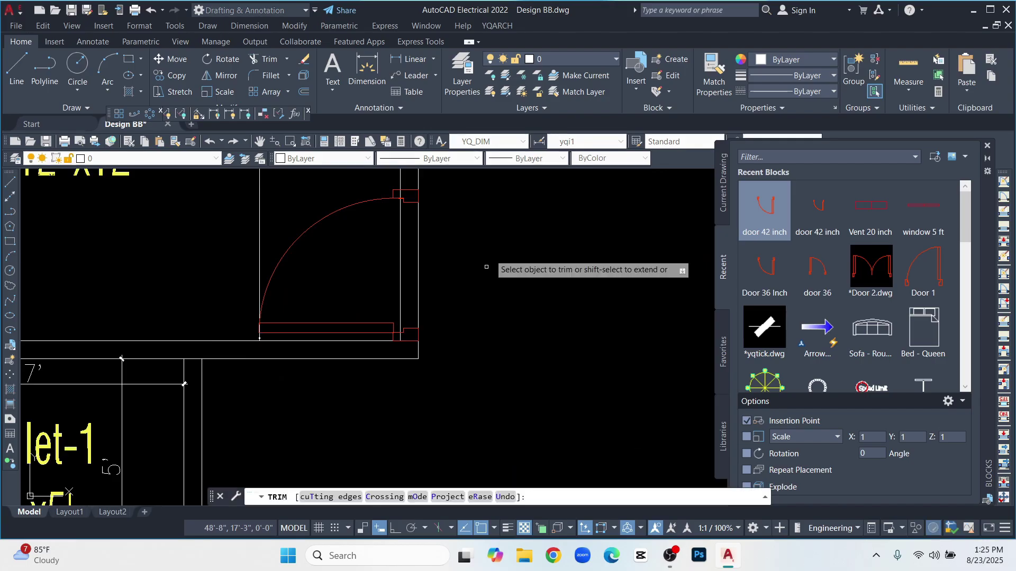
left_click_drag(485, 267, 388, 273)
scroll(353, 309, "down", 4)
key("Escape")
scroll(401, 317, "up", 4)
scroll(363, 322, "down", 2)
scroll(344, 299, "up", 2)
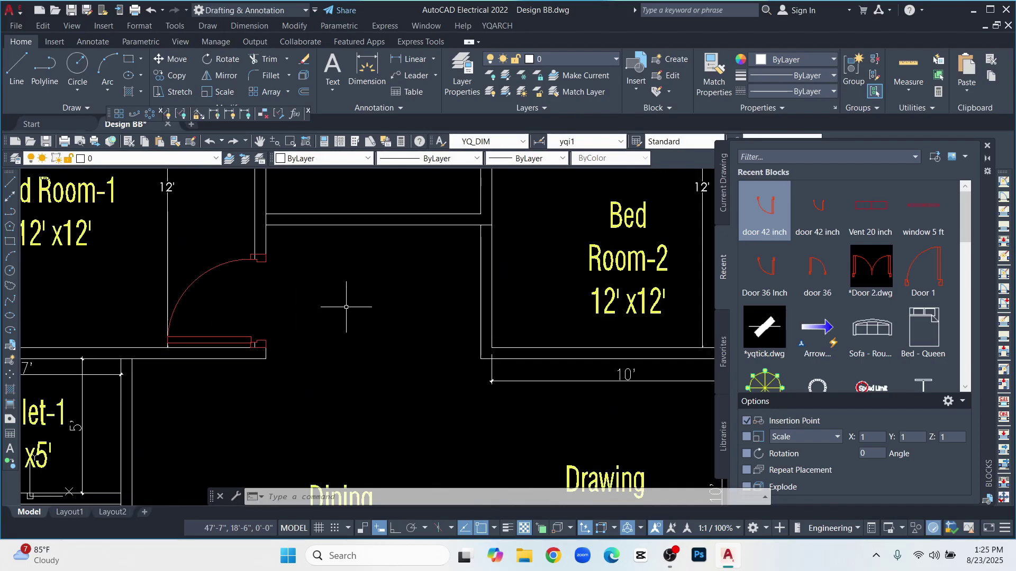
- Copy the Bed Room-1 door into the open space above the Dining Area label
type("co")
key("Return")
left_click(258, 260)
key("Return")
left_click(252, 288)
left_click(410, 373)
key("Escape")
scroll(391, 372, "down", 2)
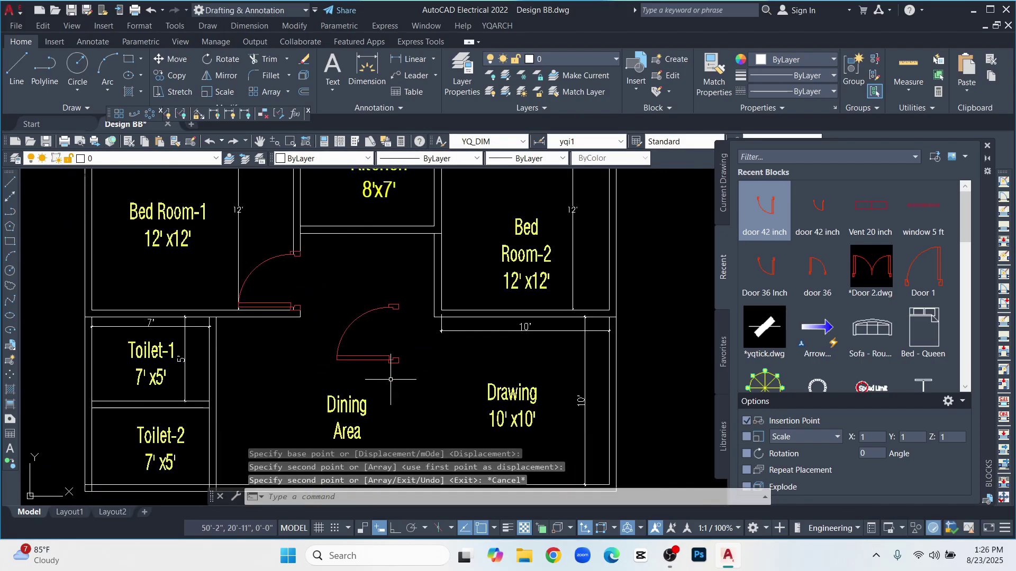
- Rotate the copied door in the Dining Area by 270 degrees so its leaf stands vertically
left_click(407, 288)
left_click(369, 331)
right_click(369, 331)
left_click(414, 340)
left_click(402, 365)
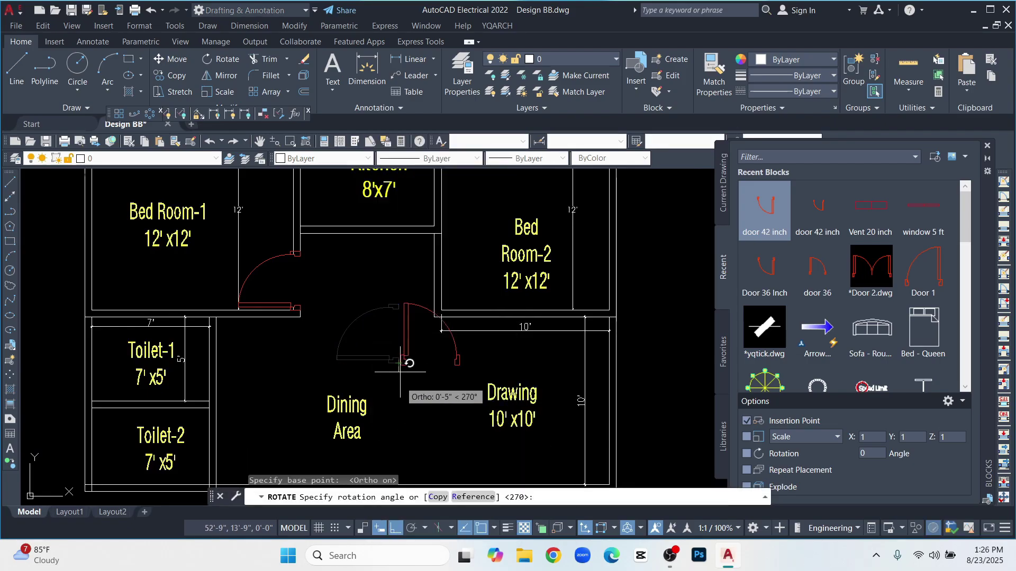
left_click(442, 387)
- Move the rotated door into Bed Room-2's bottom wall at its left corner and trim the wall lines across it
type("m")
key("Return")
key("Return")
left_click(401, 365)
scroll(423, 328, "up", 2)
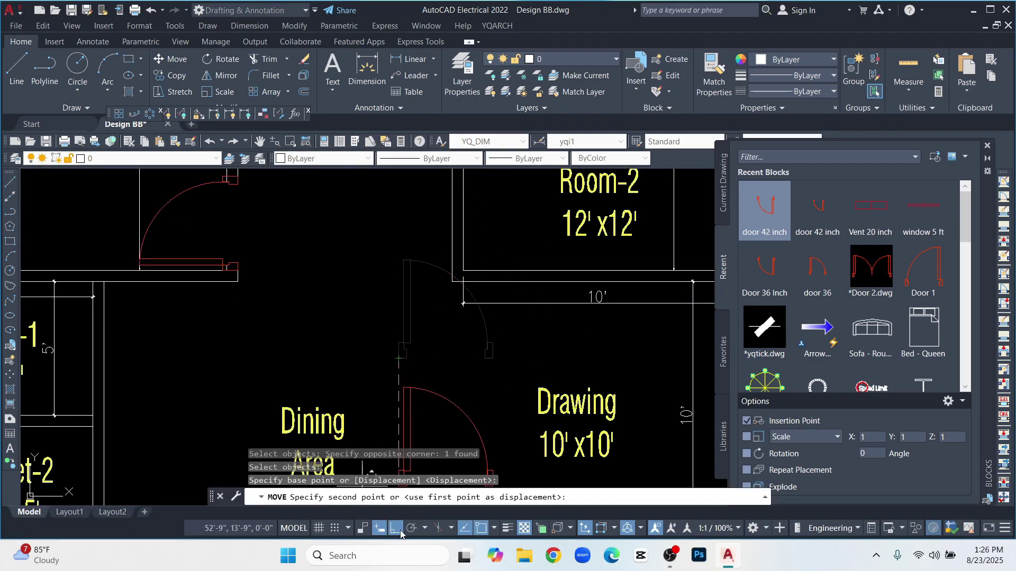
scroll(439, 318, "up", 2)
key("F8")
left_click(443, 316)
scroll(392, 400, "down", 2)
type("tr")
key("Return")
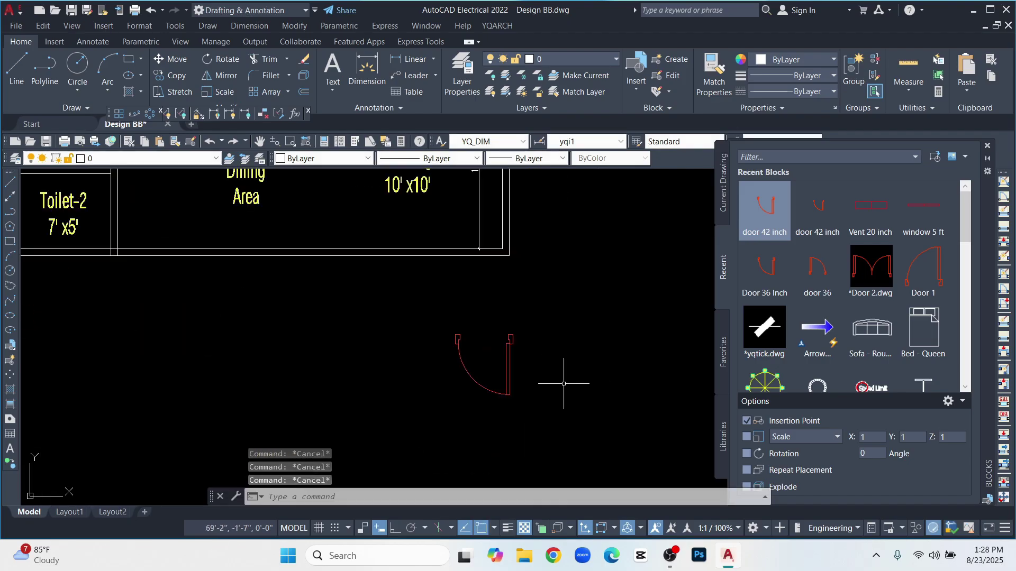
- Mirror the door block below the plan about a vertical line through its right jamb, erasing the source
type("mi")
key("Return")
left_click(539, 423)
left_click(413, 334)
key("Return")
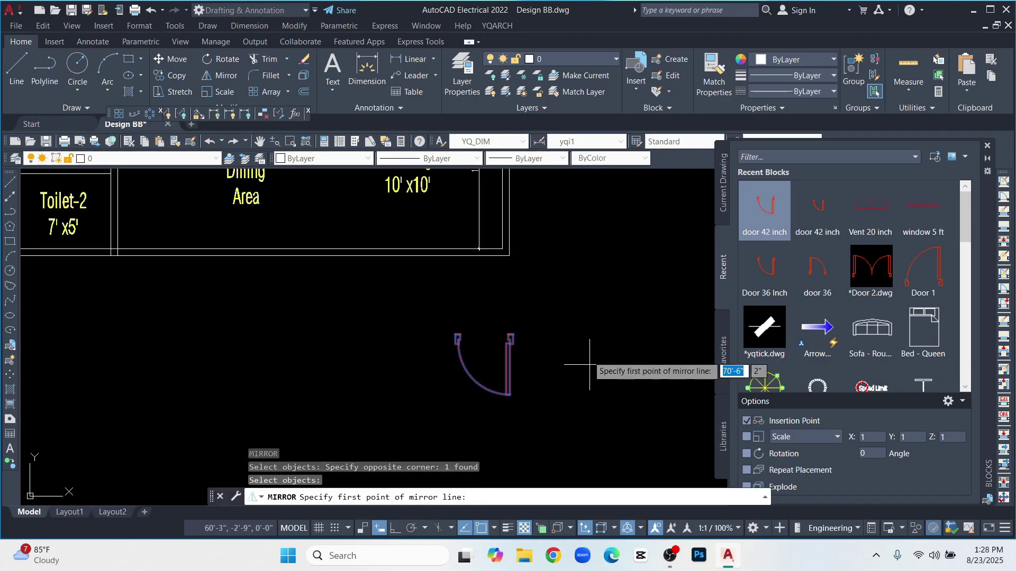
left_click(512, 336)
key("F8")
left_click(495, 436)
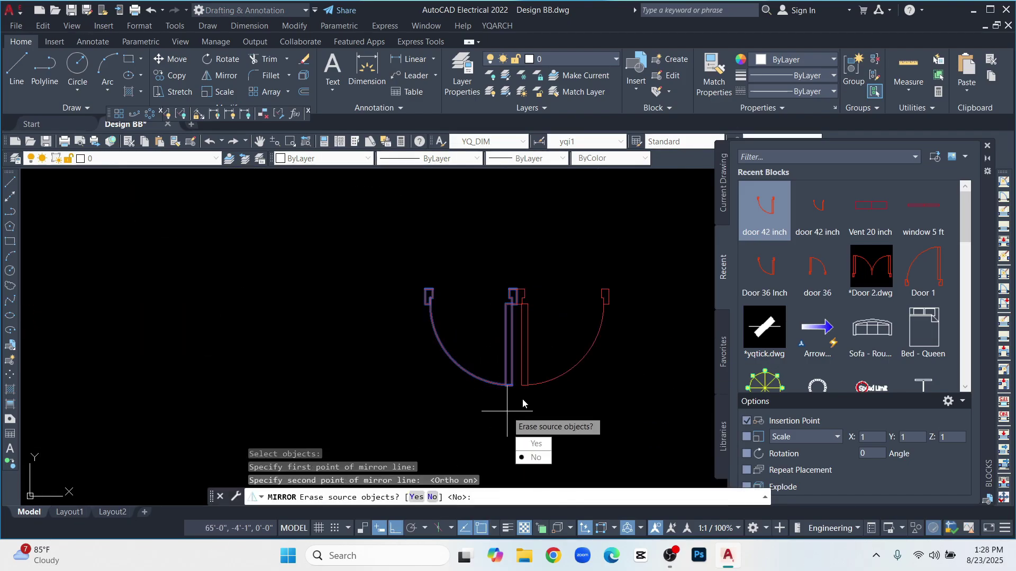
type("Y")
key("Return")
- Rotate the mirrored door below the plan by 180 degrees
scroll(496, 427, "down", 2)
left_click(412, 290)
left_click(528, 353)
type("ro")
key("Return")
left_click(477, 299)
left_click(377, 303)
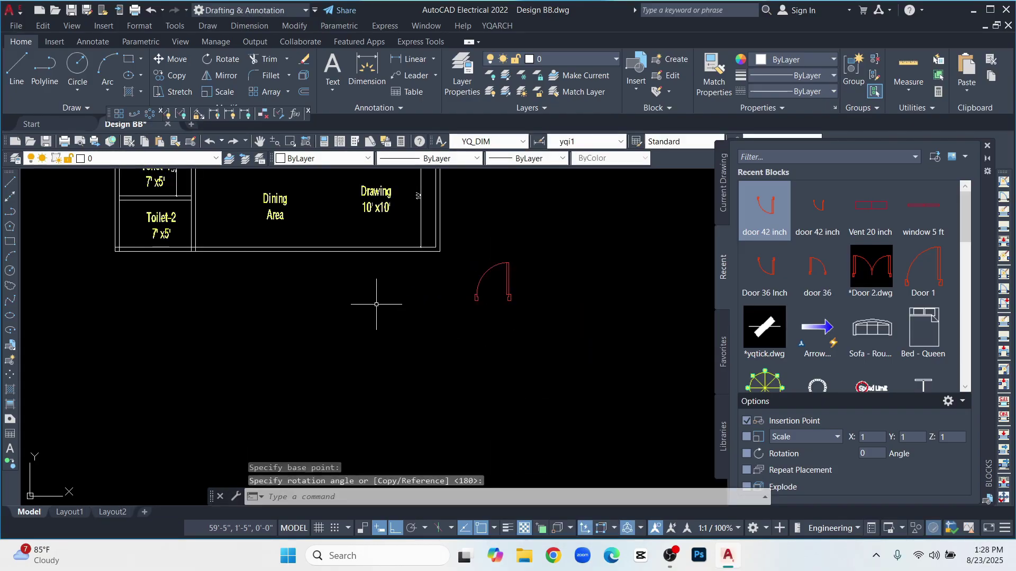
- Move the rotated door into the bottom wall of the Drawing room at its right inner corner
left_click(519, 329)
key("F8")
scroll(452, 276, "up", 4)
left_click(427, 275)
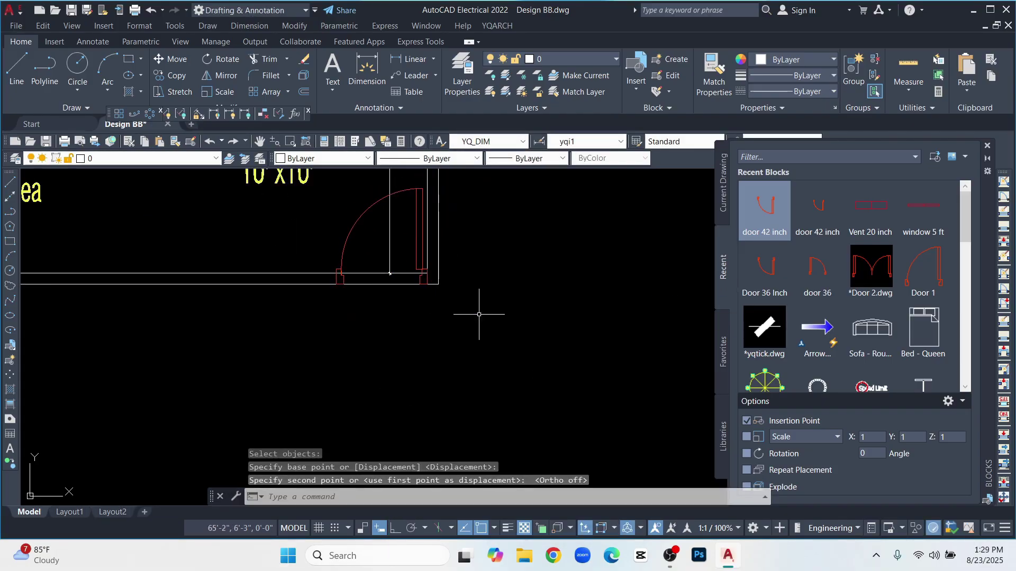
key("Escape")
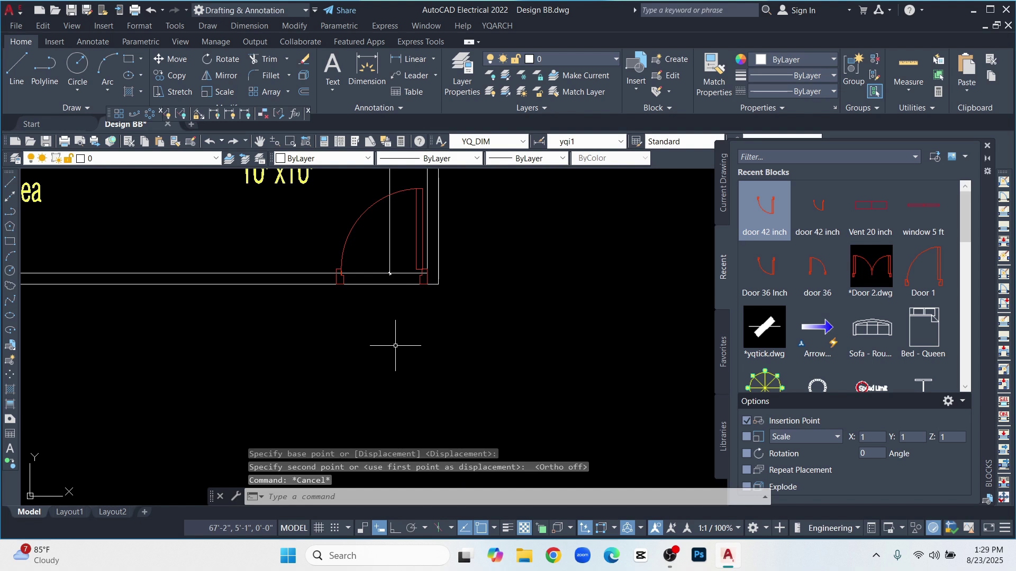
- Trim the two bottom wall lines across the Drawing room's door opening
key("Return")
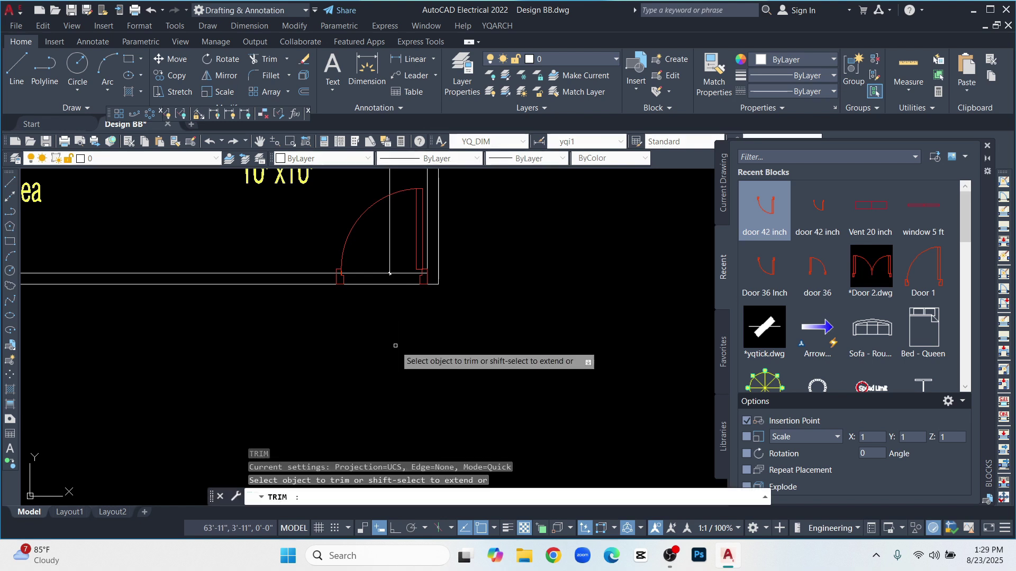
left_click(373, 251)
left_click(368, 306)
key("Return")
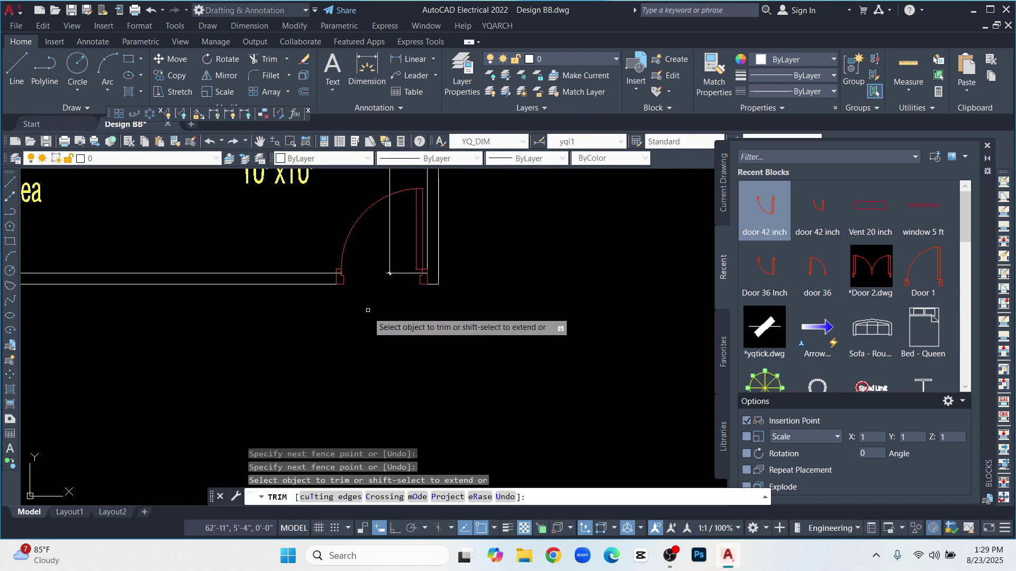
scroll(457, 369, "down", 4)
scroll(513, 362, "down", 2)
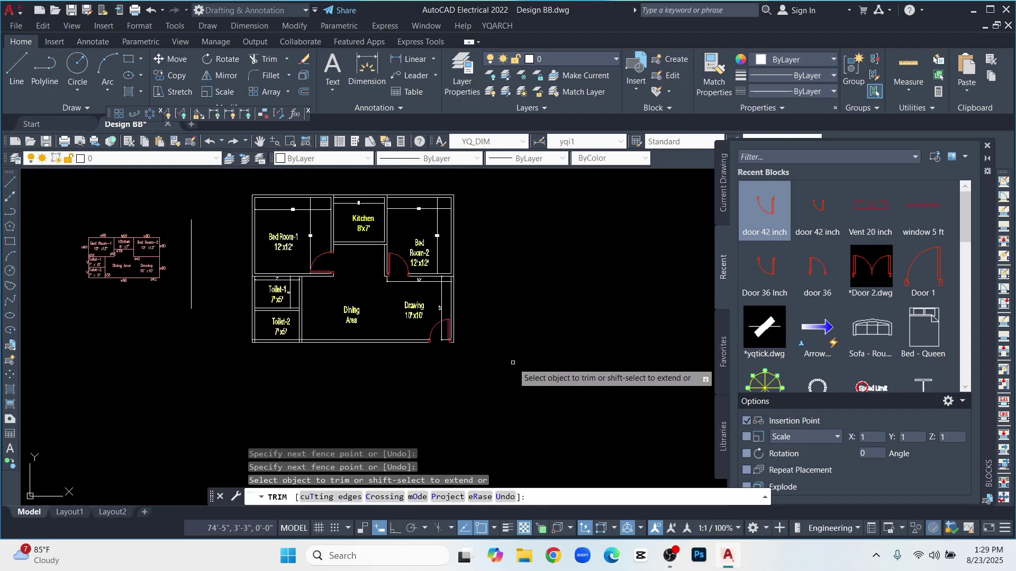
scroll(381, 310, "up", 2)
scroll(395, 313, "down", 2)
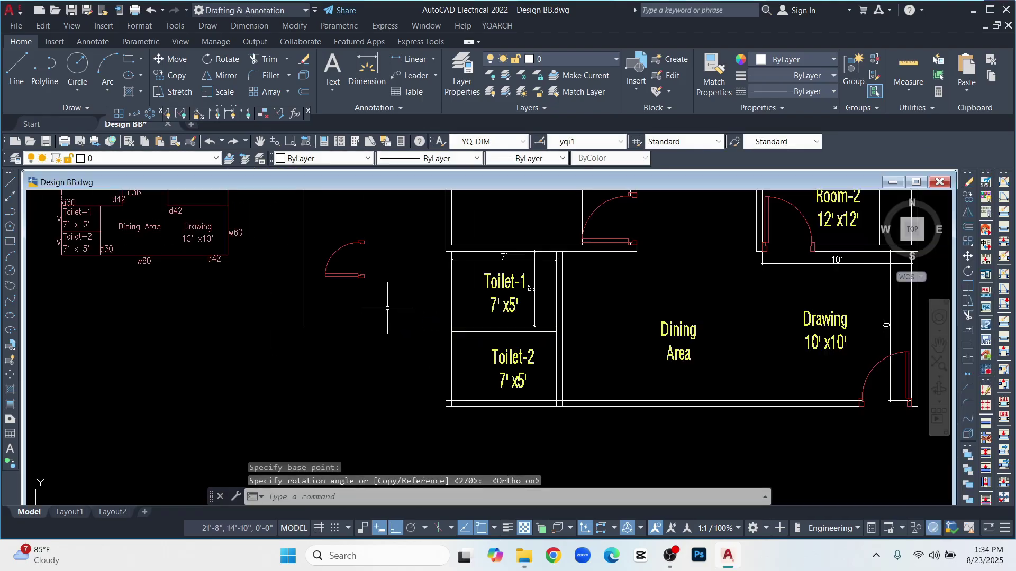
- Copy the door outside the plan into Toilet-2's right wall, at the lower corner
type("co")
key("Return")
left_click(388, 308)
left_click(346, 267)
key("Return")
left_click(365, 278)
scroll(562, 402, "up", 5)
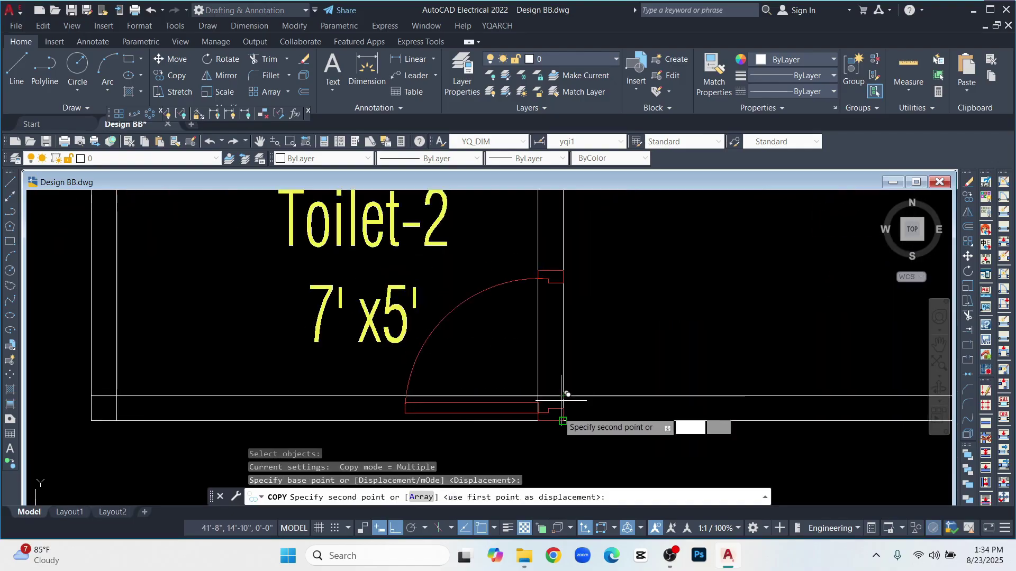
key("F8")
left_click(562, 396)
key("Escape")
- Trim the wall lines across the door opening in Toilet-2's right wall
type("tr")
key("Return")
scroll(644, 324, "down", 3)
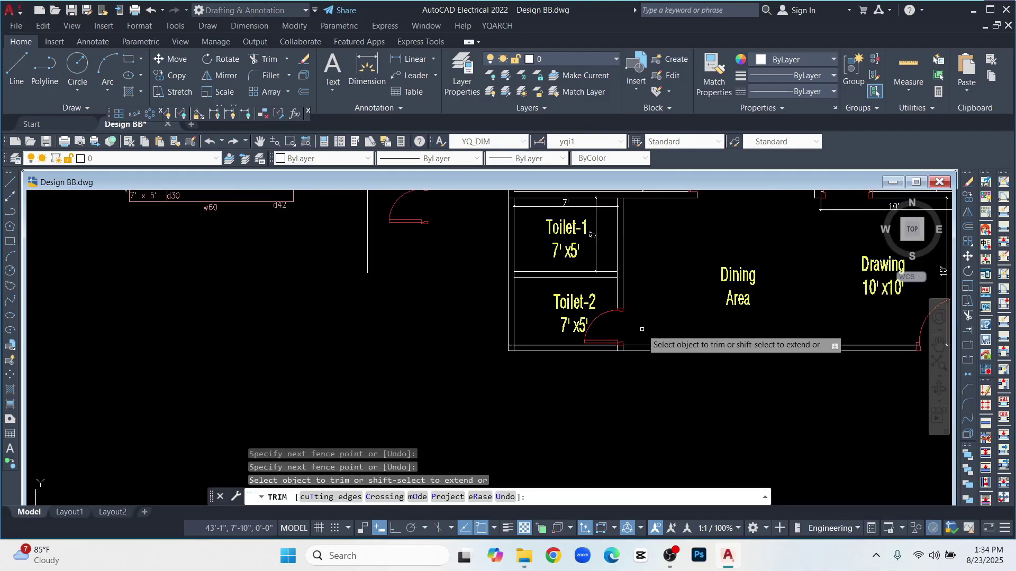
scroll(454, 277, "up", 2)
key("Escape")
key("Escape")
left_click(359, 311)
key("Escape")
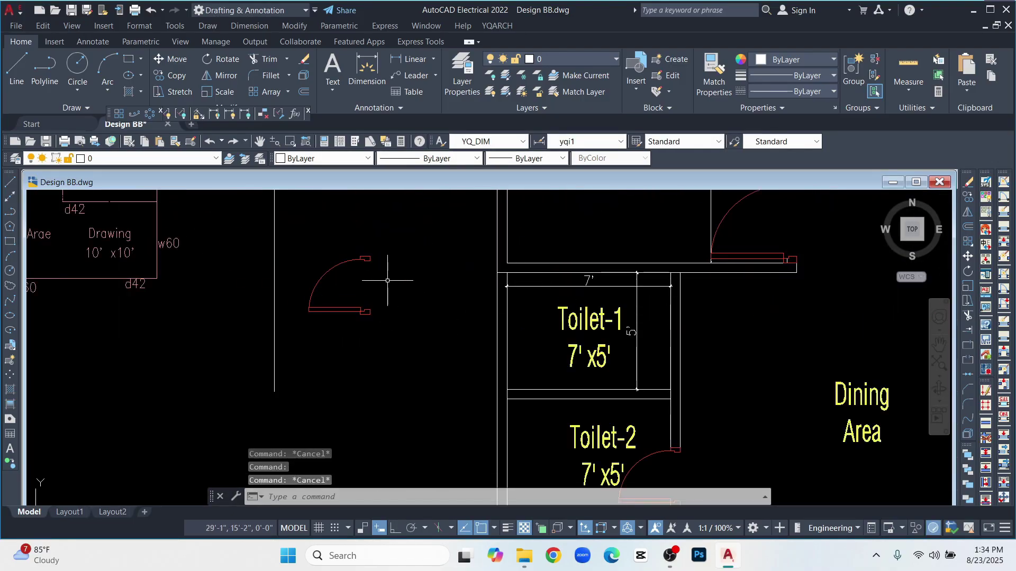
- Mirror the door outside the plan about a vertical line through its right jamb, erasing the source
type("mi")
key("Return")
left_click(391, 232)
left_click(293, 397)
key("Return")
left_click(370, 313)
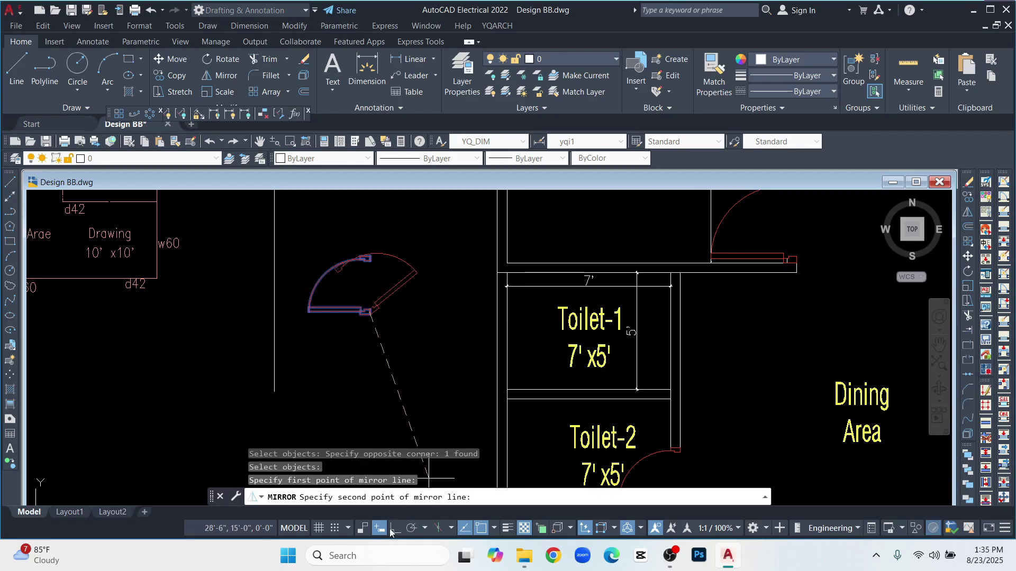
left_click(336, 407)
key("Return")
- Rotate the mirrored door outside the plan by 270 degrees so its leaf points down
left_click(459, 201)
left_click(403, 311)
right_click(411, 312)
left_click(454, 341)
left_click(370, 344)
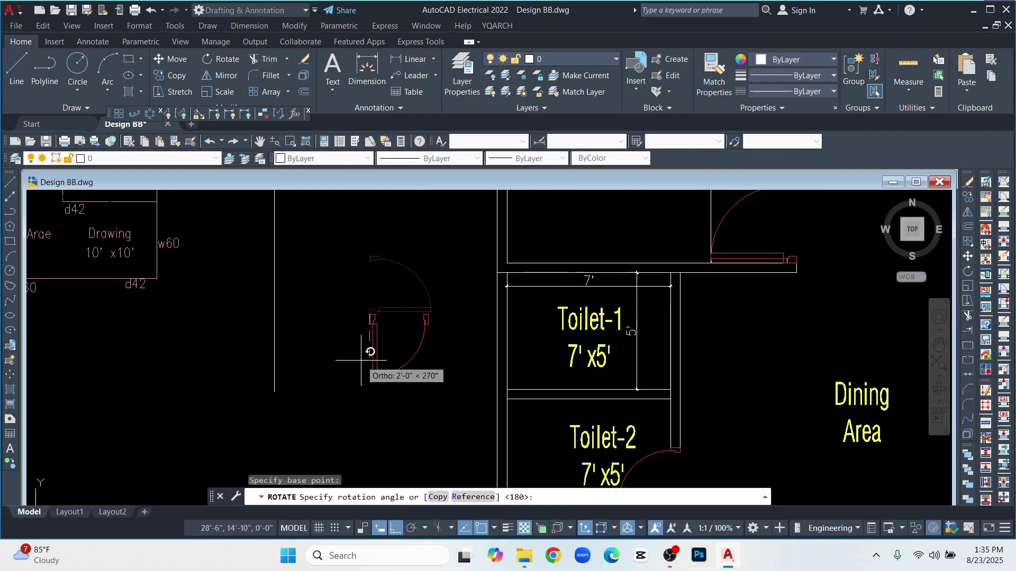
key("Return")
- Move the rotated door into the wall between Bed Room-1 and Toilet-1, at Toilet-1's upper left inner corner
type("m")
key("Return")
left_click_drag(415, 302, 344, 380)
key("Return")
left_click(353, 351)
scroll(354, 351, "down", 3)
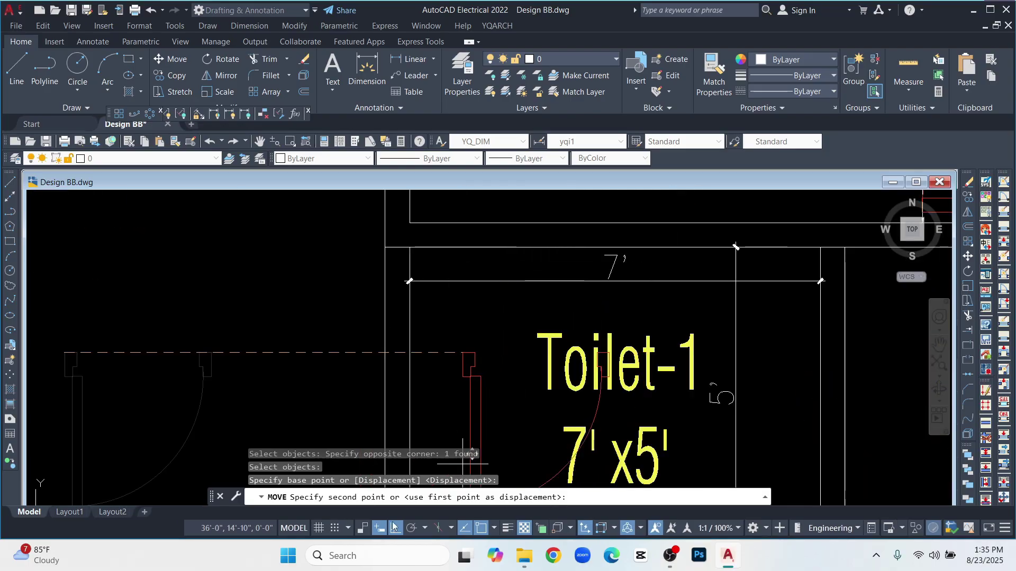
key("F8")
key("Escape")
- Trim the wall lines across the door opening between Bed Room-1 and Toilet-1
type("tr")
key("Return")
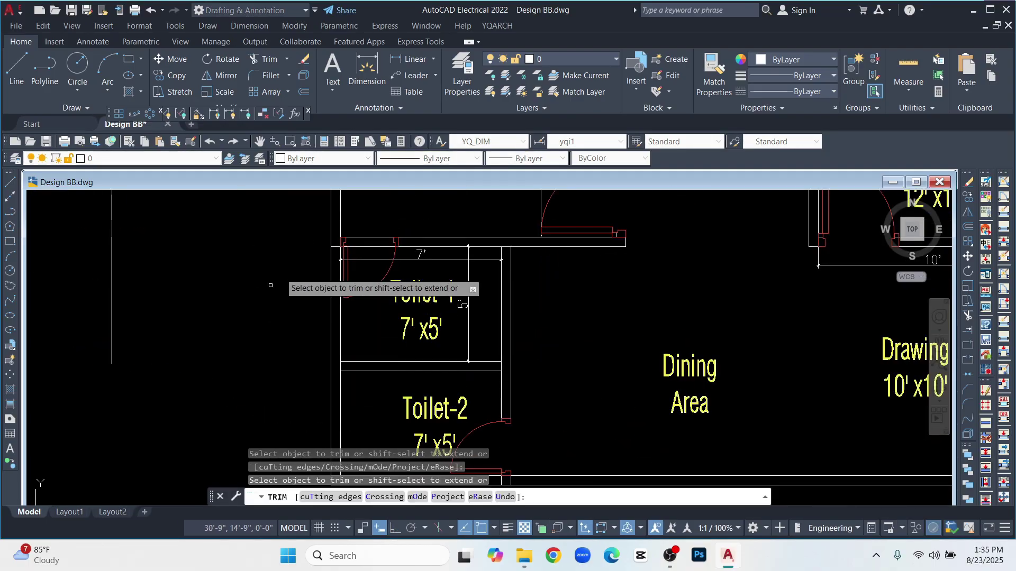
scroll(334, 248, "up", 5)
left_click(436, 256)
left_click(438, 216)
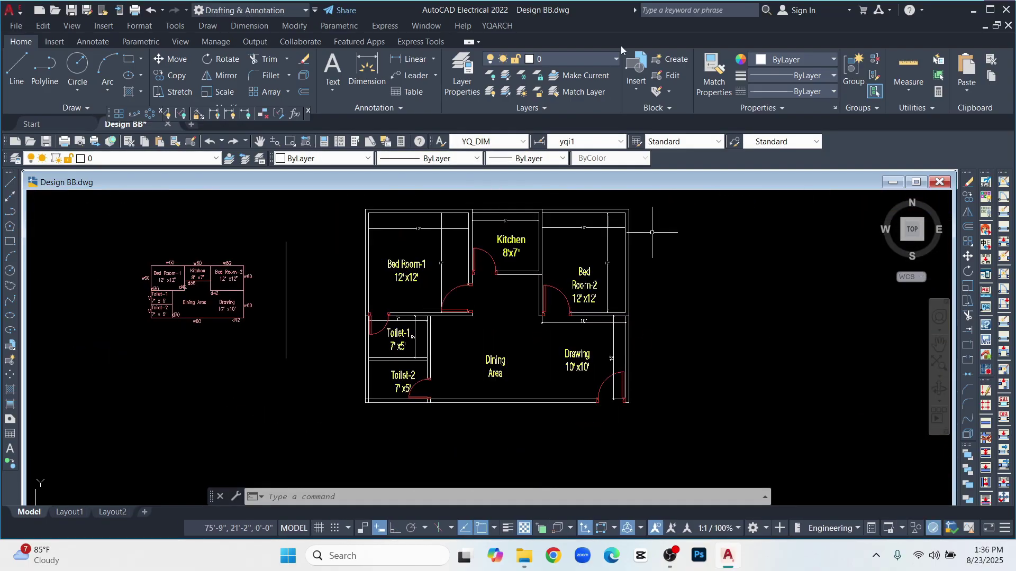
- Insert the "window 5 ft" block from the recent blocks outside the plan beside Bed Room-1 and close the block palette
left_click(636, 89)
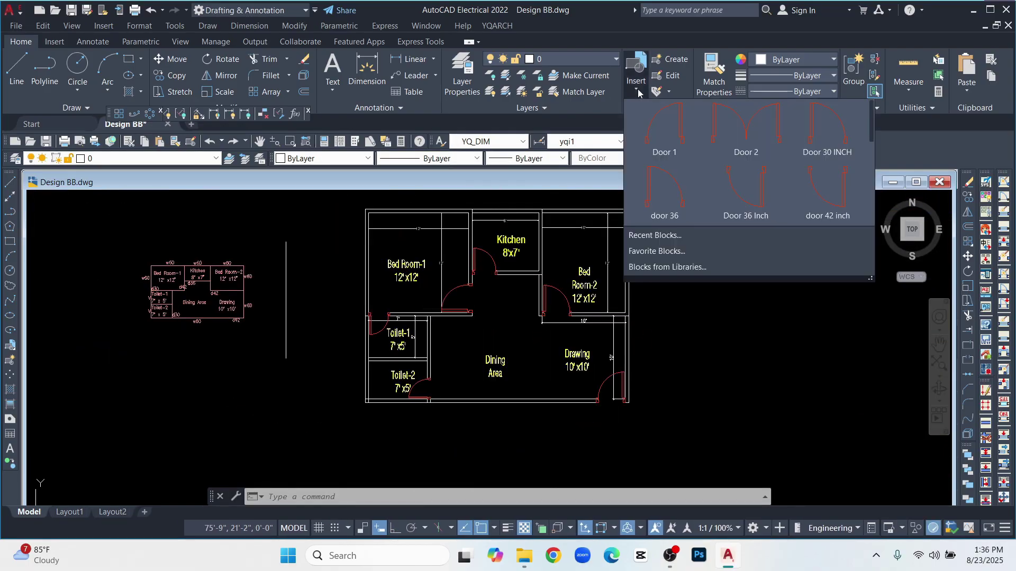
left_click(659, 233)
left_click(922, 268)
left_click(332, 284)
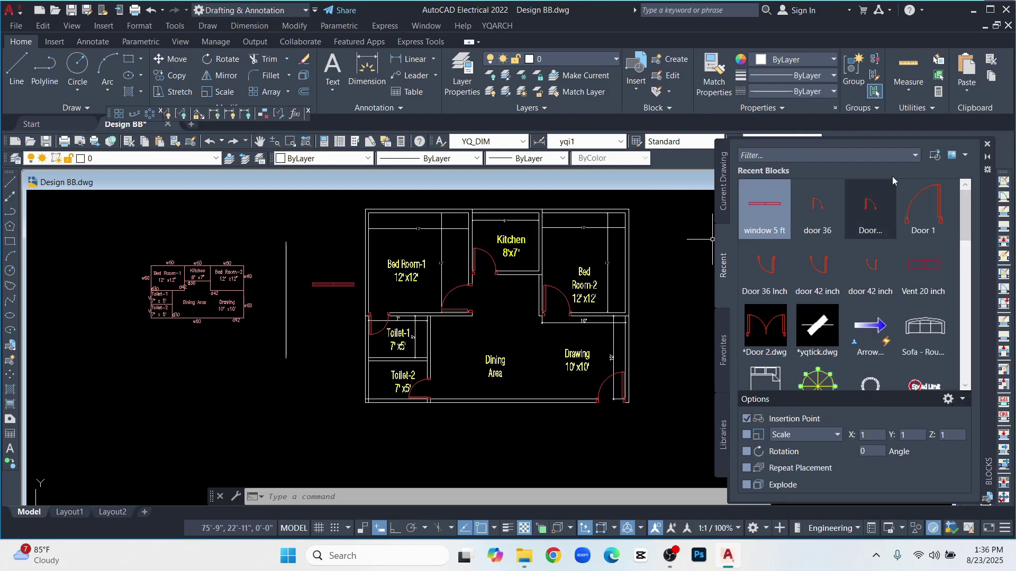
left_click(987, 144)
- Copy the 5 ft window by its midpoint into the top walls of Bed Room-1, Kitchen and Bed Room-2
scroll(306, 273, "up", 4)
type("co")
key("Return")
left_click(324, 360)
scroll(358, 302, "up", 6)
key("Return")
left_click(421, 315)
scroll(389, 320, "down", 6)
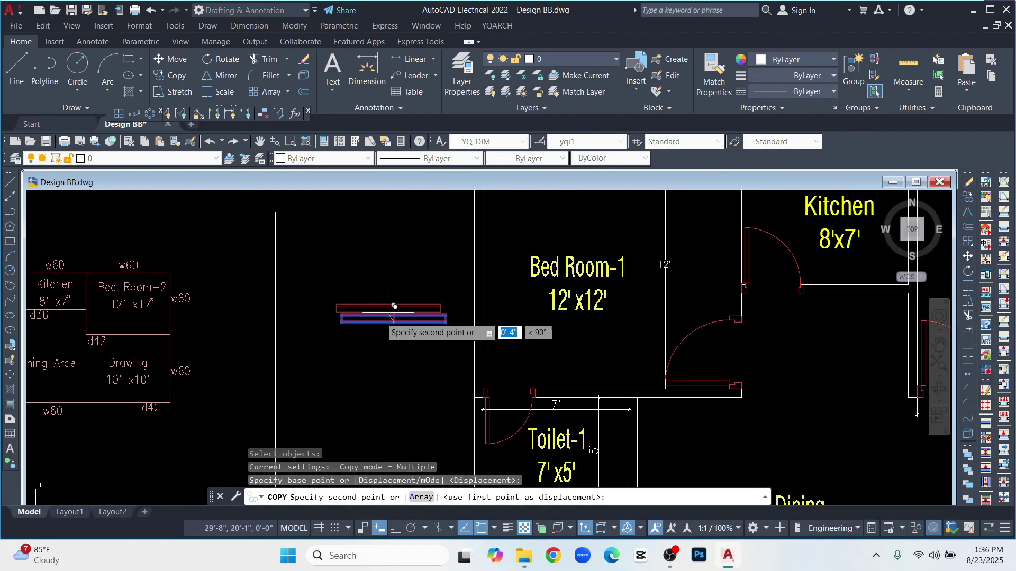
middle_click_drag(613, 232, 342, 329)
left_click(340, 237)
left_click(555, 237)
scroll(736, 229, "up", 2)
middle_click_drag(735, 230, 626, 211)
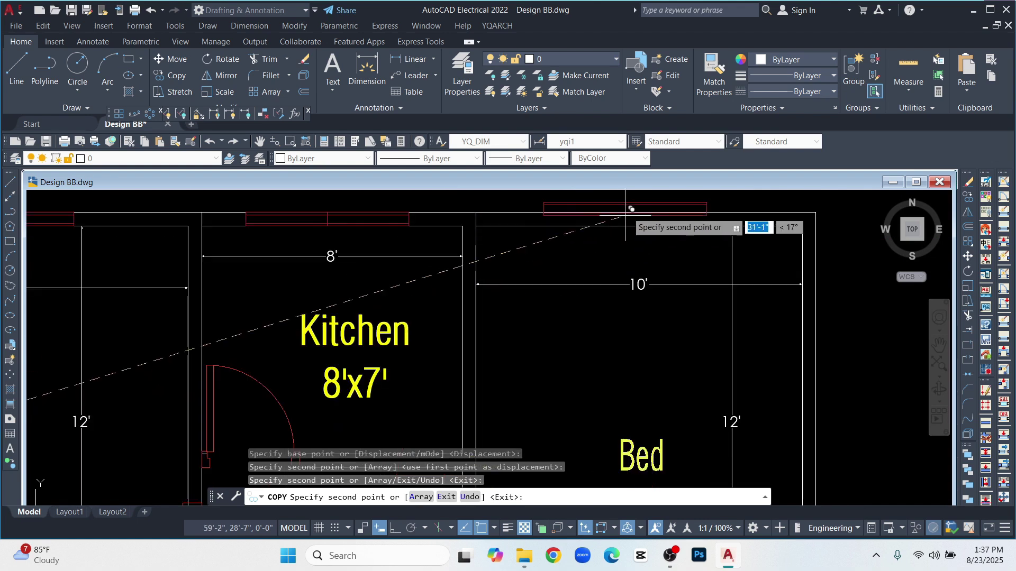
left_click(641, 224)
- Place two more window copies in the bottom wall, below the Dining Area and the Drawing room
scroll(518, 229, "down", 4)
middle_click_drag(450, 423, 425, 257)
left_click(370, 341)
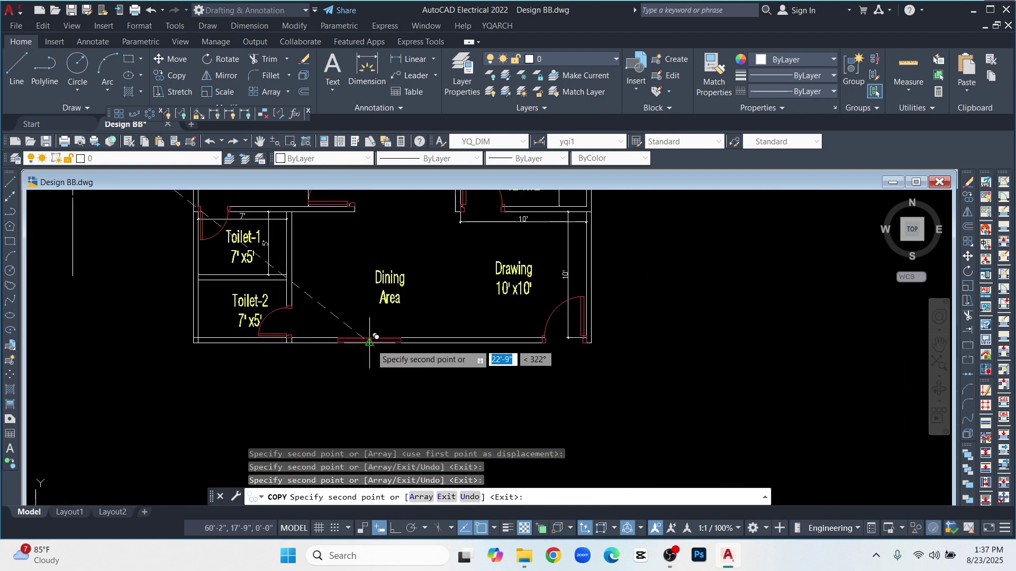
scroll(482, 383, "down", 3)
scroll(476, 355, "up", 3)
scroll(479, 360, "up", 2)
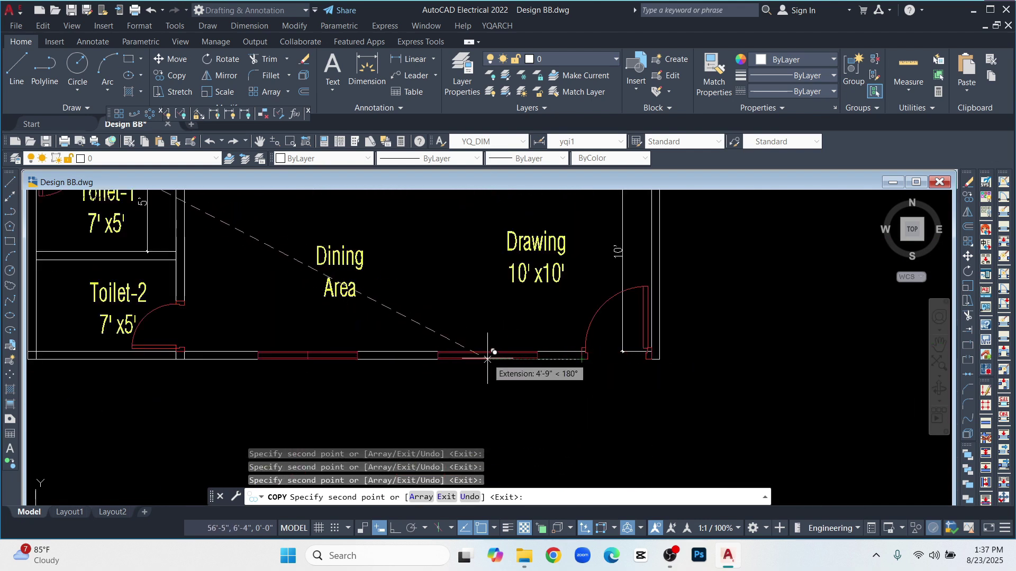
left_click(487, 356)
scroll(459, 392, "down", 4)
key("Escape")
- Rotate the loose 5 ft window block outside the plan beside Bed Room-1 by 90 degrees so it stands vertical
scroll(288, 262, "up", 4)
right_click(200, 281)
left_click(224, 337)
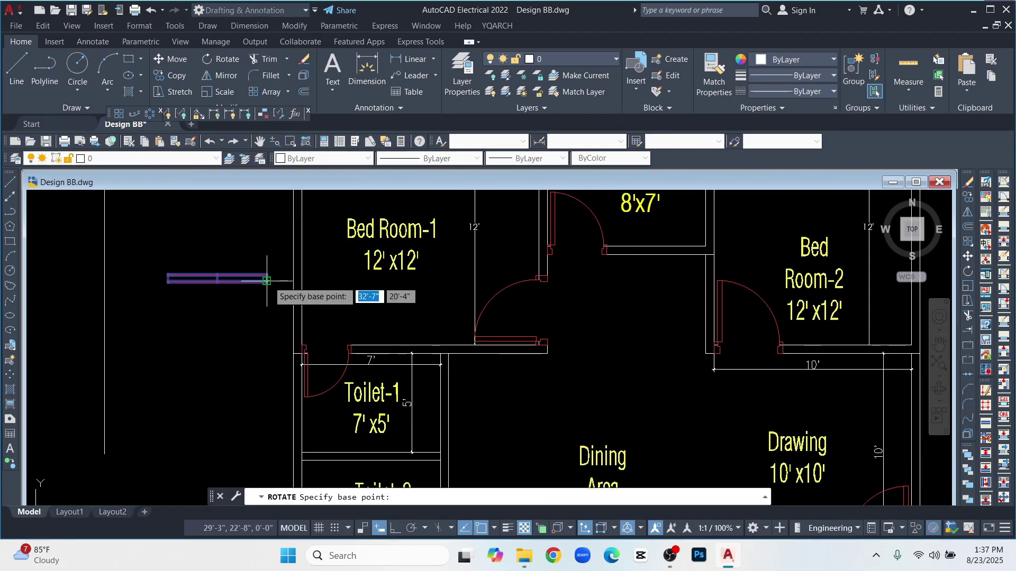
left_click(168, 280)
left_click(205, 489)
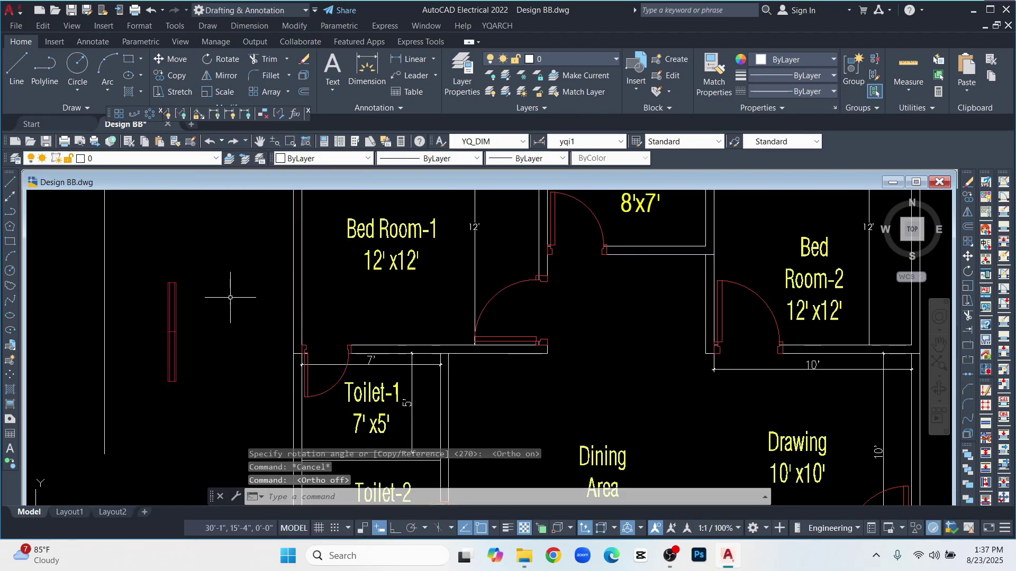
- Copy the vertical 5 ft window by its side midpoint into the outer left wall of Bed Room-1
type("CO")
key("Return")
left_click(240, 345)
left_click(168, 345)
scroll(167, 345, "up", 4)
key("Return")
left_click(192, 314)
scroll(223, 328, "down", 6)
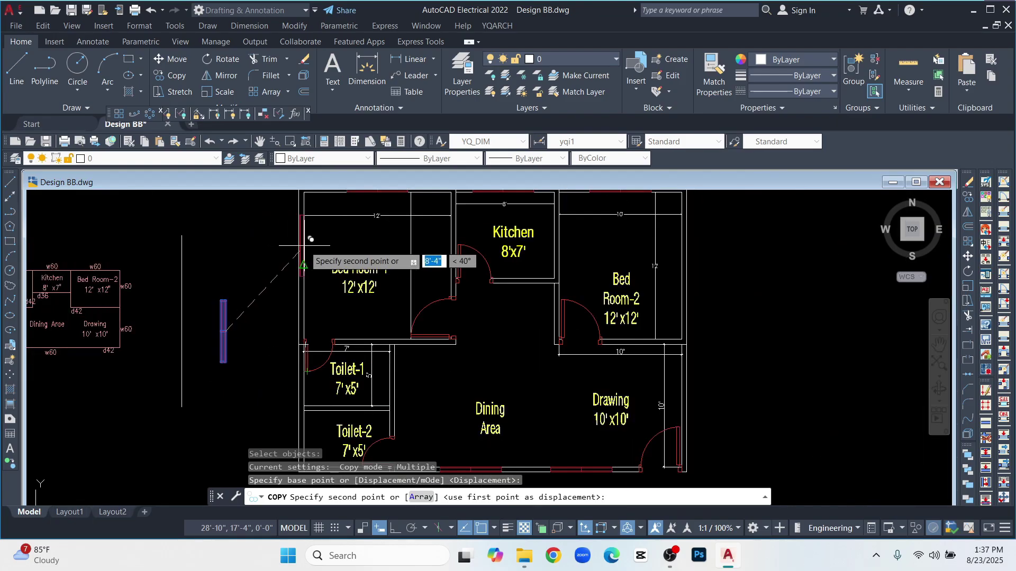
scroll(519, 274, "up", 6)
left_click(531, 275)
- Place further copies of the vertical window in the outer right walls of Bed Room-2 and the Drawing room
scroll(532, 278, "down", 5)
scroll(537, 344, "up", 5)
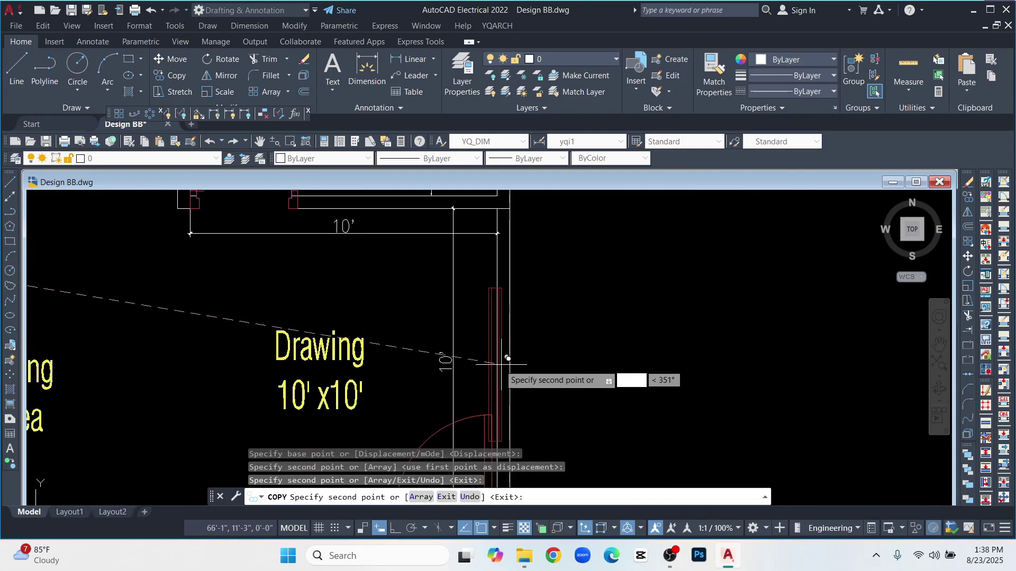
left_click(509, 365)
scroll(562, 296, "down", 6)
key("Escape")
- Delete the loose vertical window left outside the plan
scroll(352, 260, "up", 4)
left_click(397, 258)
left_click(438, 349)
key("Delete")
scroll(336, 337, "down", 2)
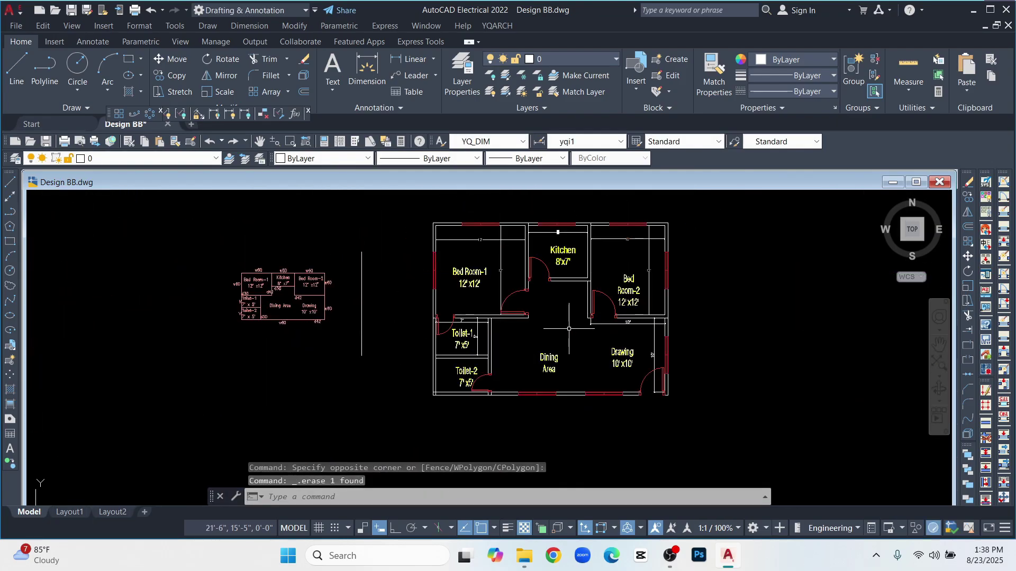
- Insert the "Vent 20 inch" block from the recent blocks outside the plan beside the toilets and close the block palette
scroll(438, 368, "up", 4)
left_click(643, 88)
left_click(642, 234)
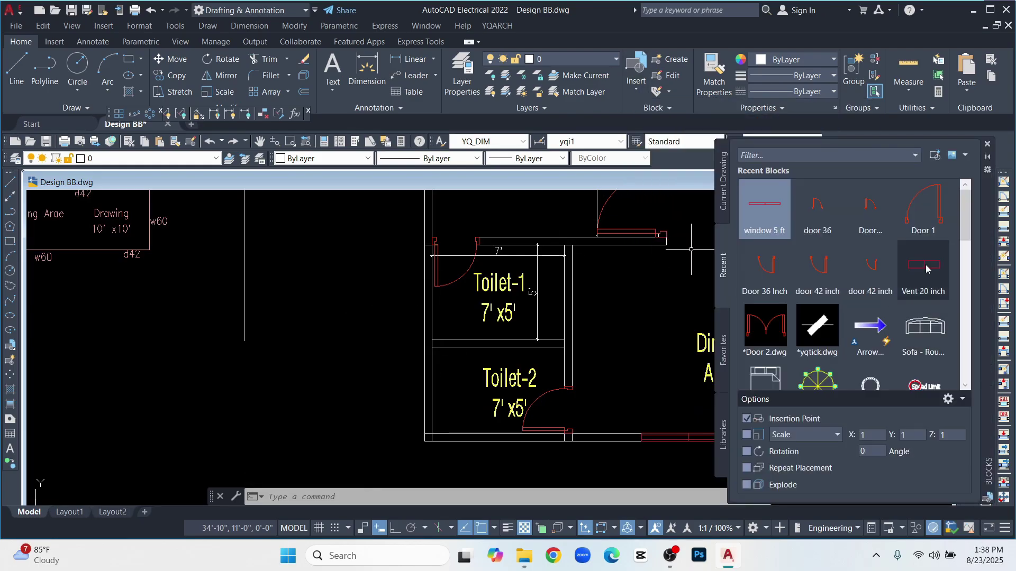
left_click(926, 268)
left_click(359, 332)
scroll(359, 332, "up", 4)
left_click(970, 142)
- Rotate the inserted vent block 90 degrees about its lower corner with Ortho on so it stands vertical
scroll(460, 271, "down", 2)
left_click(426, 274)
right_click(426, 274)
left_click(459, 340)
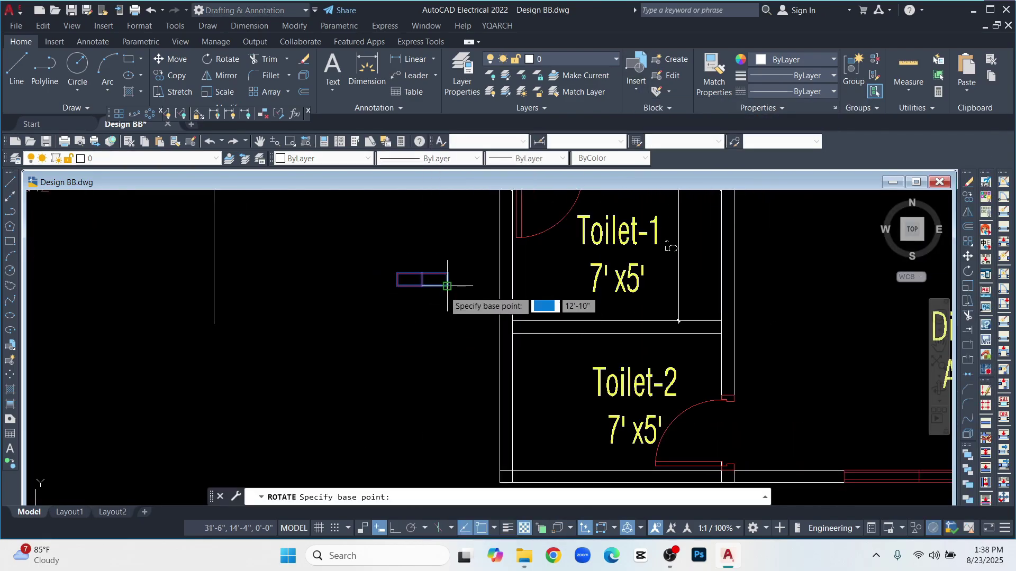
left_click(395, 528)
left_click(447, 285)
left_click(445, 328)
- Copy the vertical vent by its side midpoint into the outer left walls of Toilet-1 and Toilet-2
scroll(474, 249, "up", 5)
type("co")
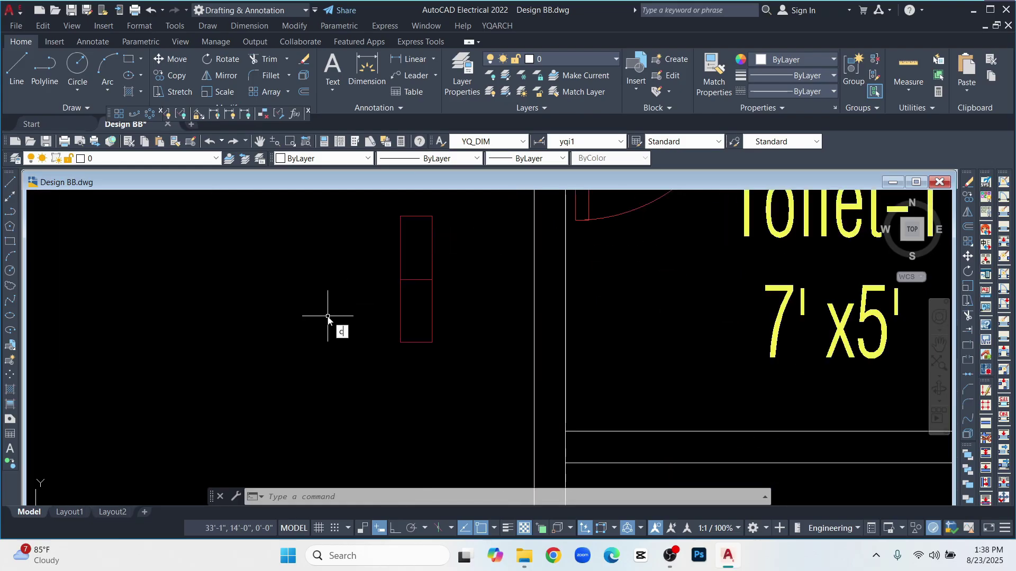
key("space")
left_click(400, 267)
key("space")
left_click(431, 279)
scroll(398, 316, "down", 5)
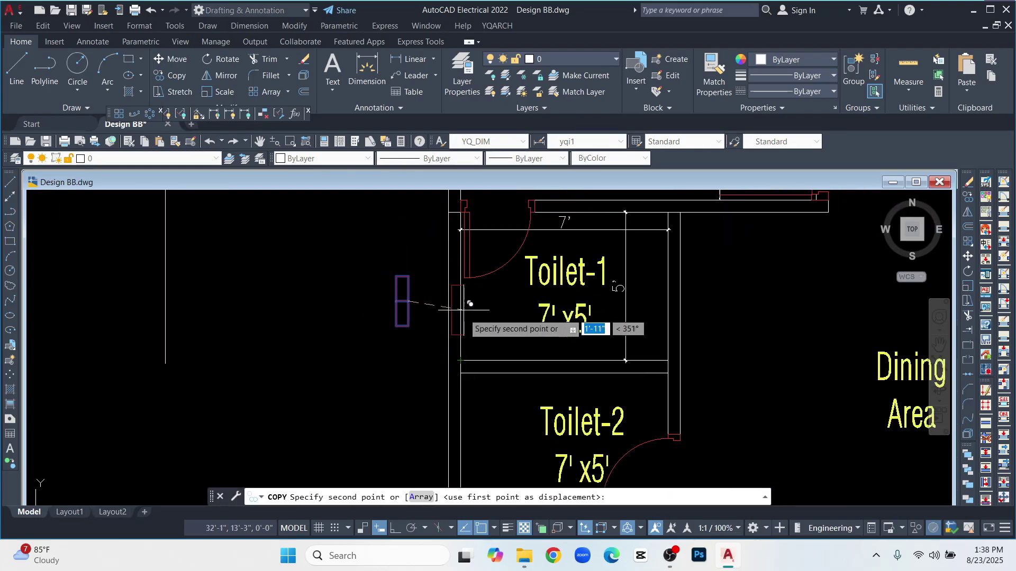
left_click(461, 312)
scroll(464, 310, "down", 4)
scroll(467, 336, "up", 4)
left_click(442, 386)
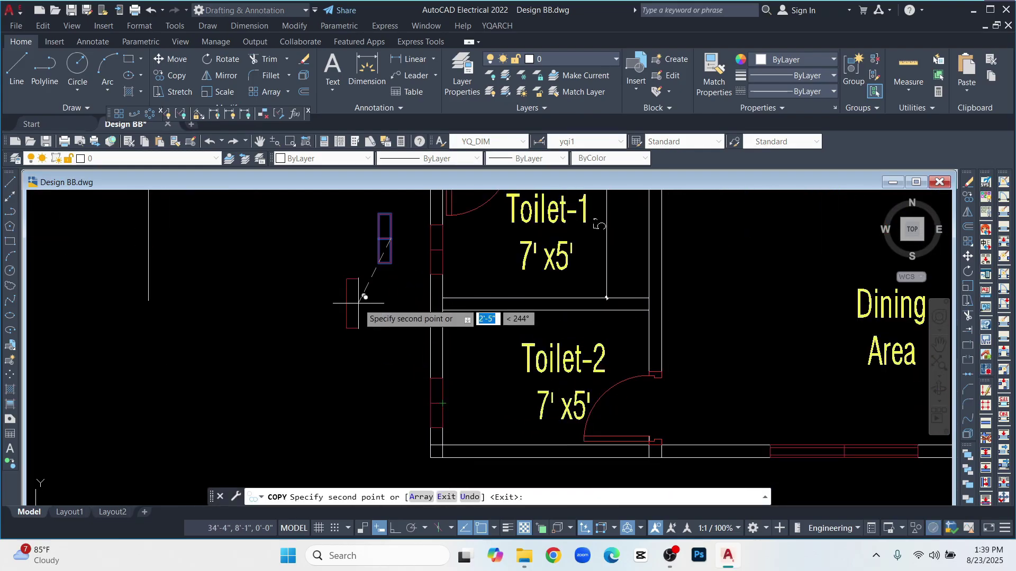
key("space")
scroll(349, 295, "down", 2)
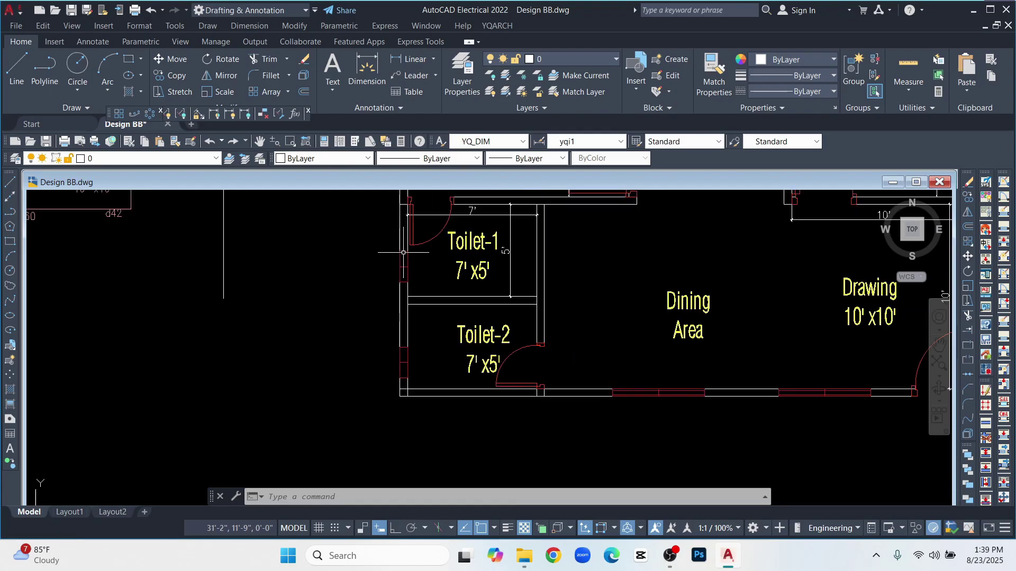
- Review the manually drawn floor plan and the "YQArch Plugin" for AutoCAD title
scroll(397, 339, "up", 4)
scroll(387, 340, "down", 8)
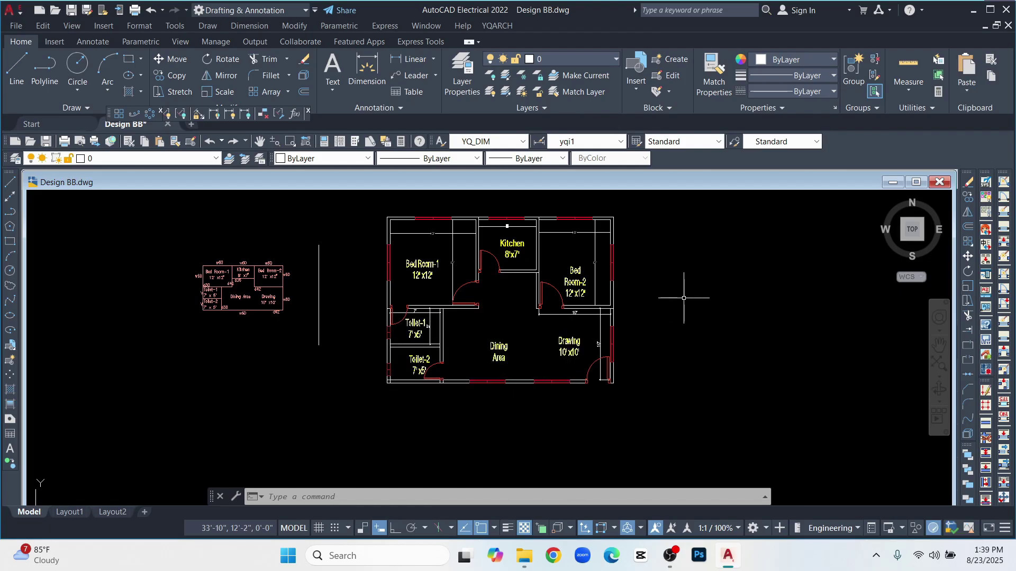
scroll(384, 266, "up", 4)
scroll(379, 285, "up", 2)
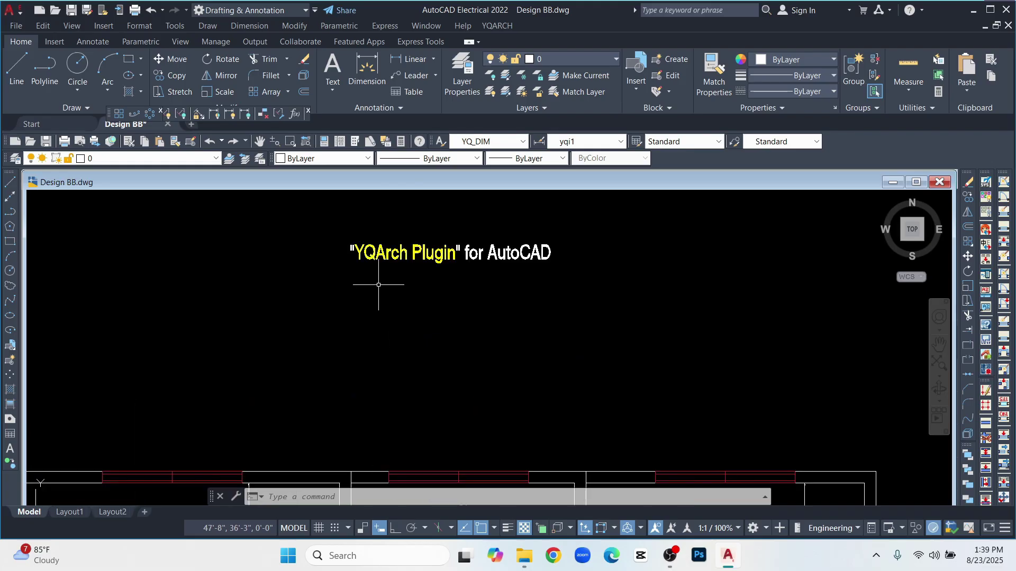
scroll(393, 312, "down", 5)
scroll(407, 365, "up", 3)
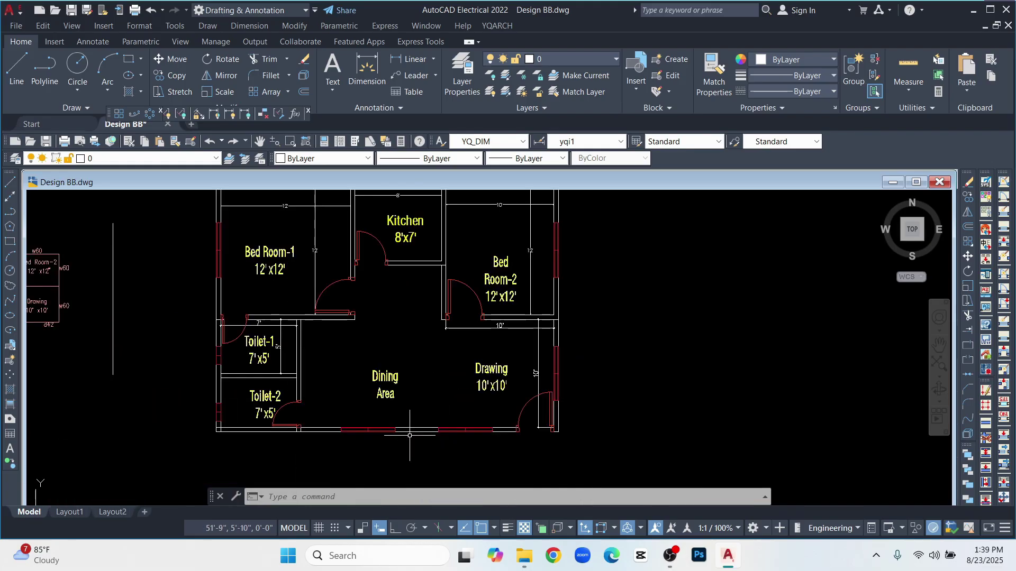
scroll(414, 382, "down", 2)
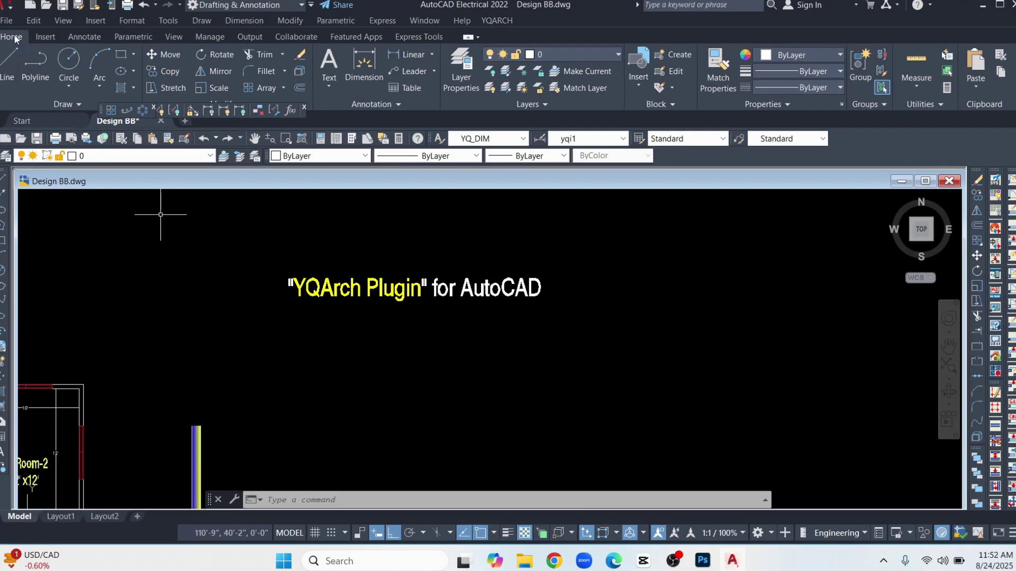
- Draw a horizontal wall 144 long below the "YQArch Plugin" title with YQArch Draw Wall, using right alignment
left_click(495, 22)
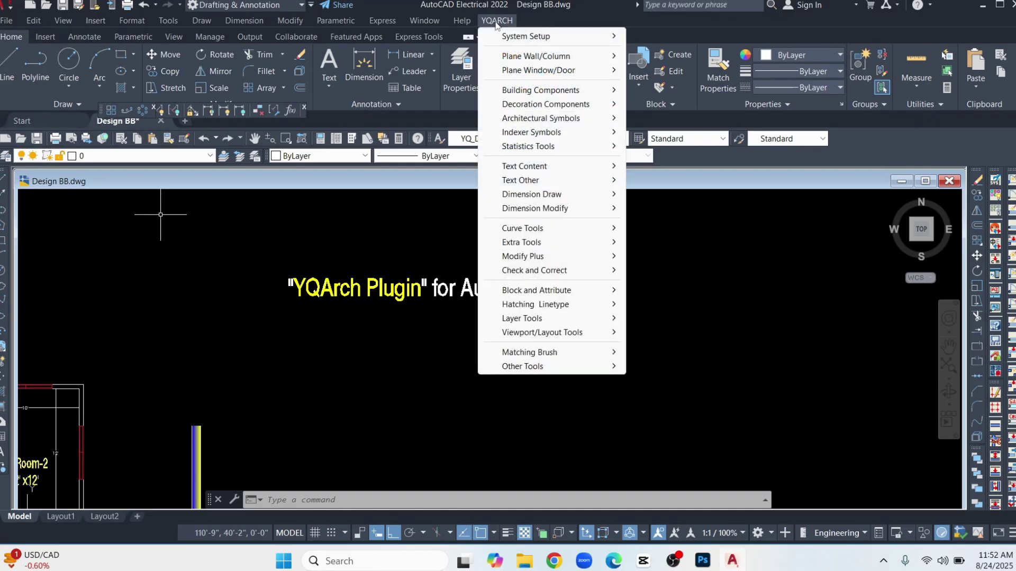
mouse_move(513, 58)
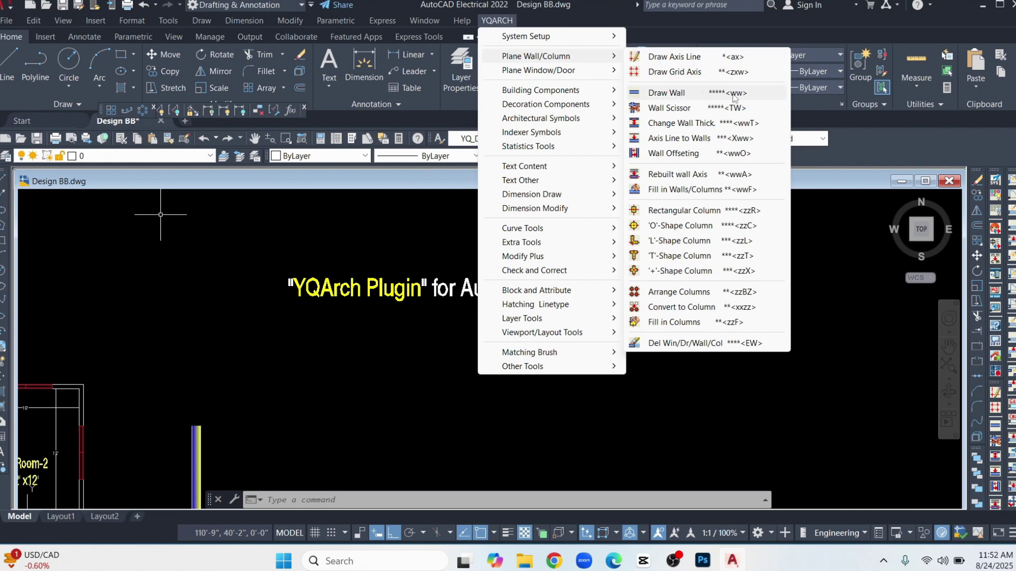
left_click(668, 96)
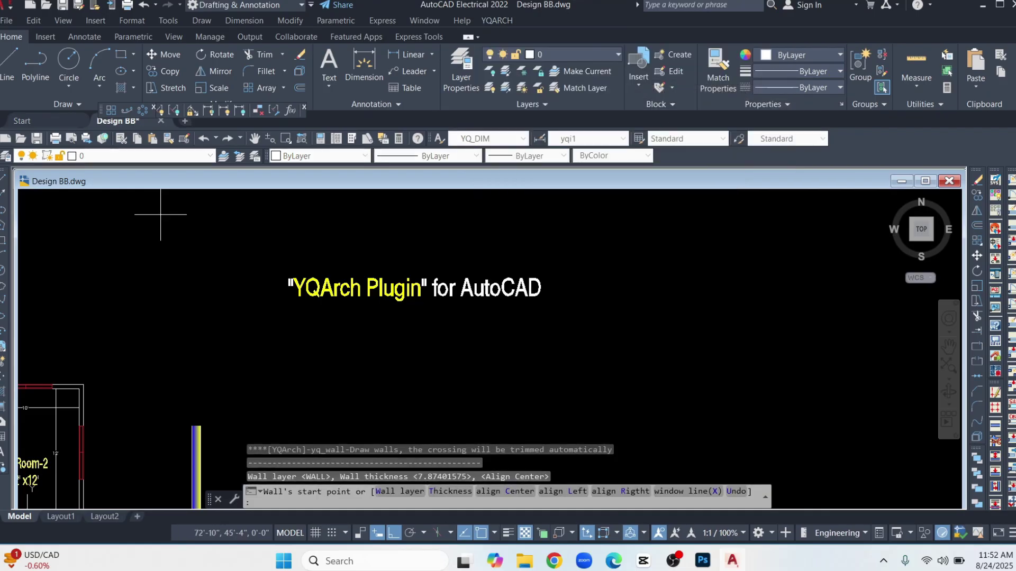
right_click(452, 360)
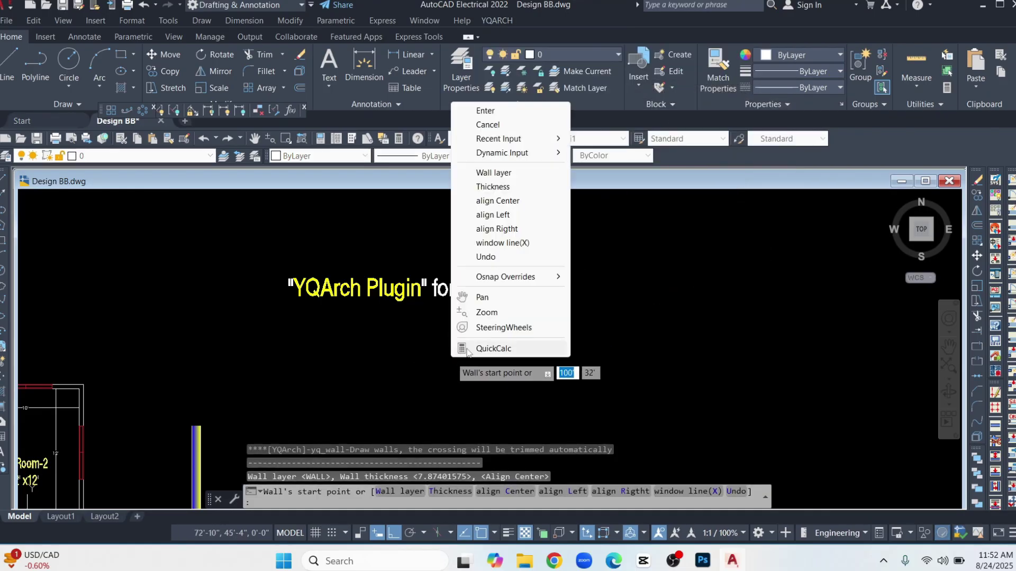
left_click(512, 229)
scroll(555, 228, "down", 2)
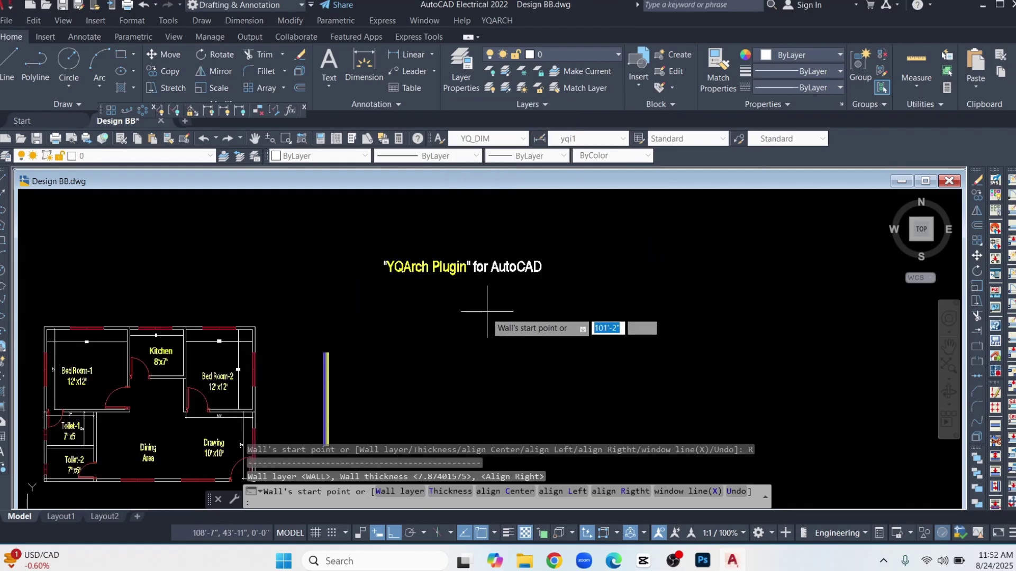
left_click(428, 328)
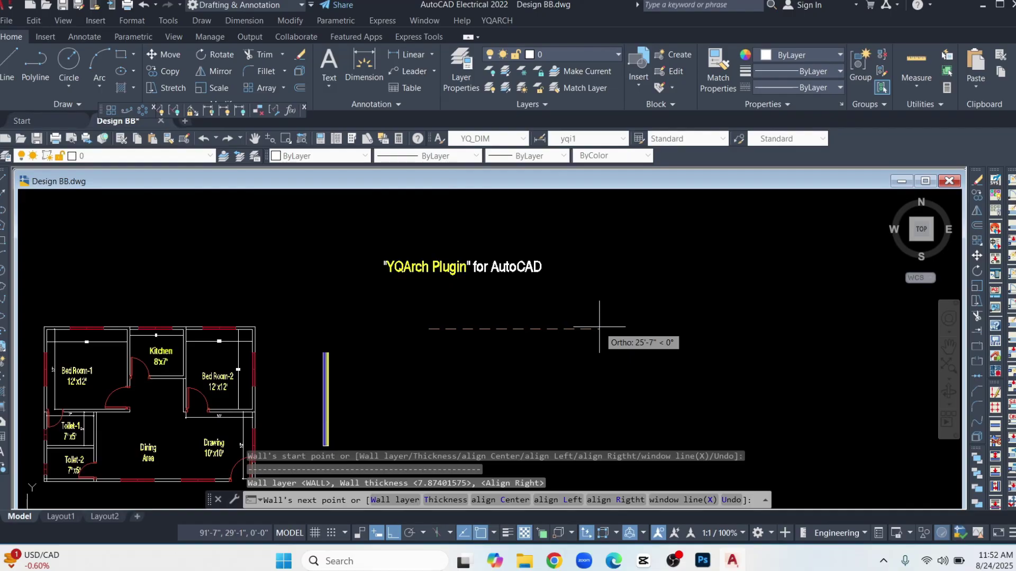
type("14")
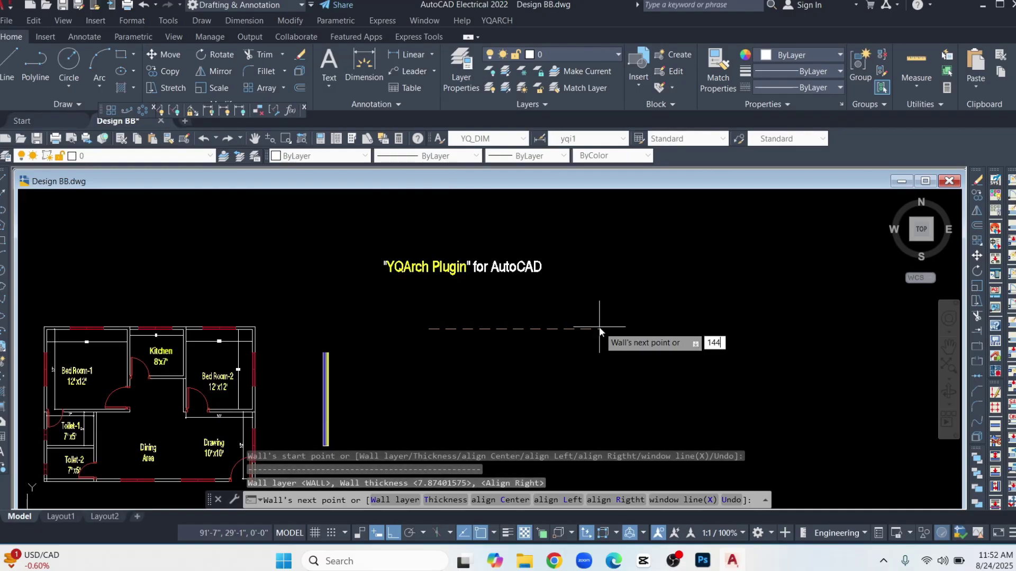
type("4")
key("Return")
scroll(466, 328, "down", 3)
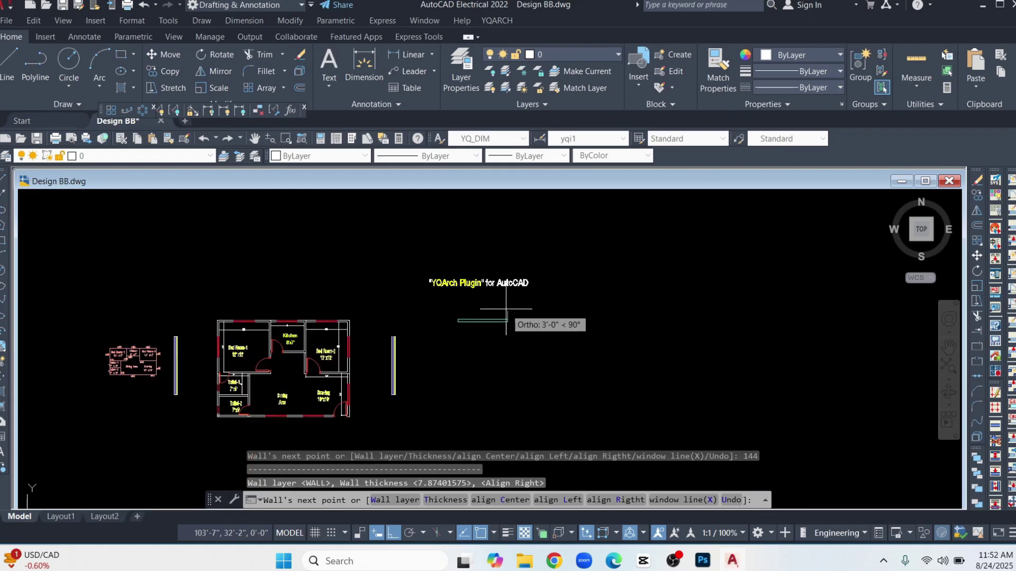
- Complete the square room with walls 144 long going down, left and back up to the start point
type("14")
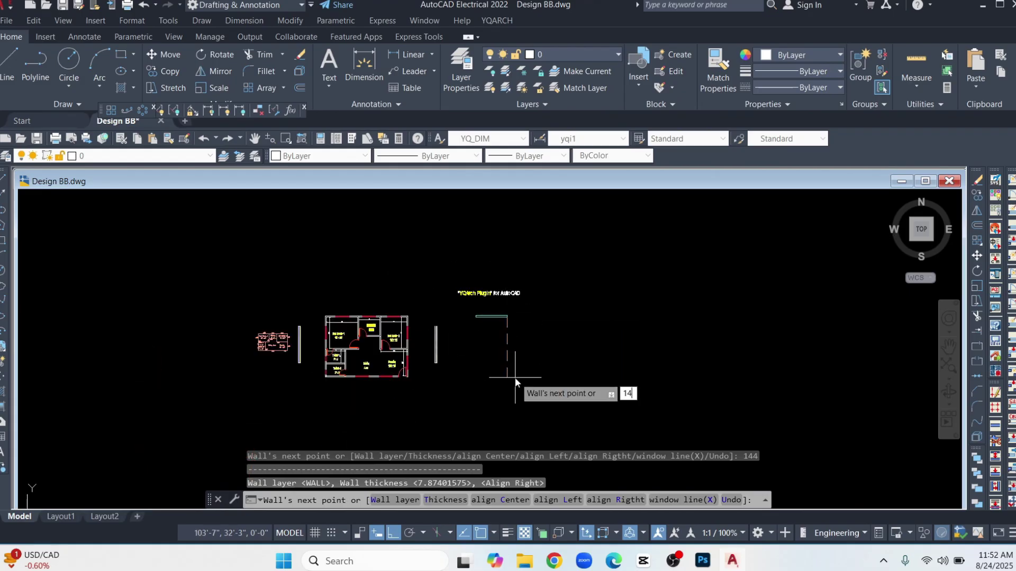
type("4")
key("Return")
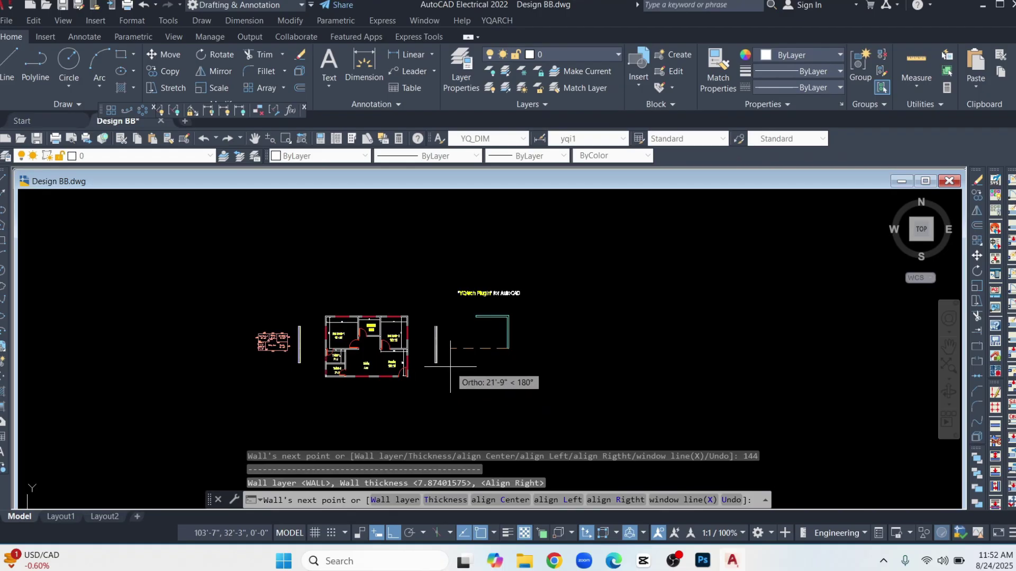
type("144")
key("Return")
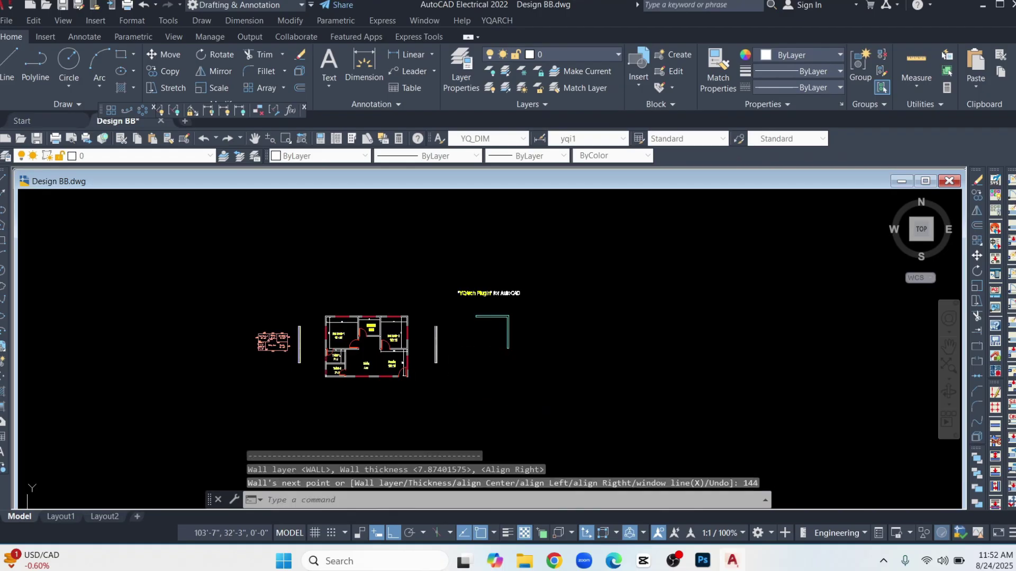
scroll(486, 315, "up", 4)
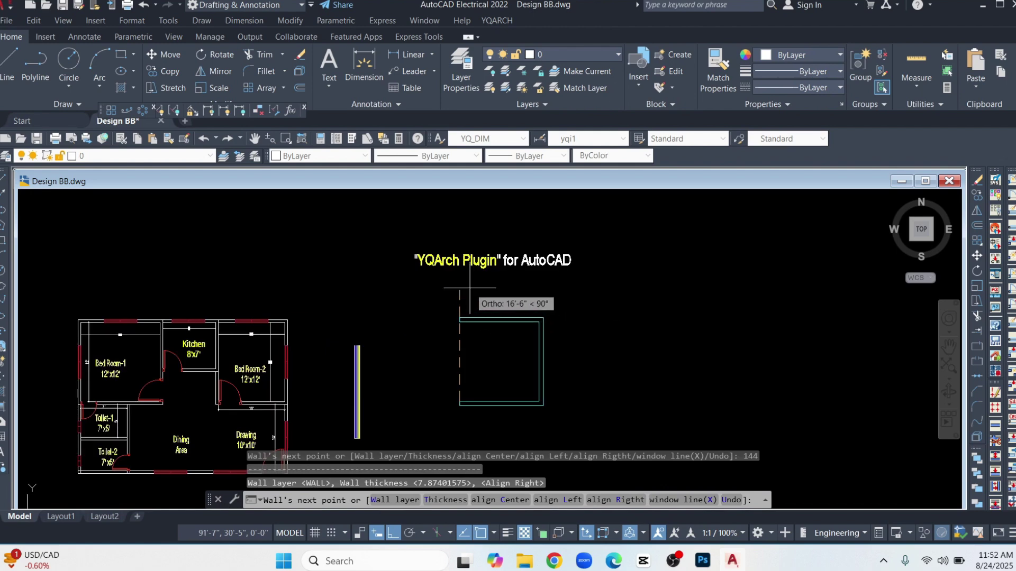
type("144")
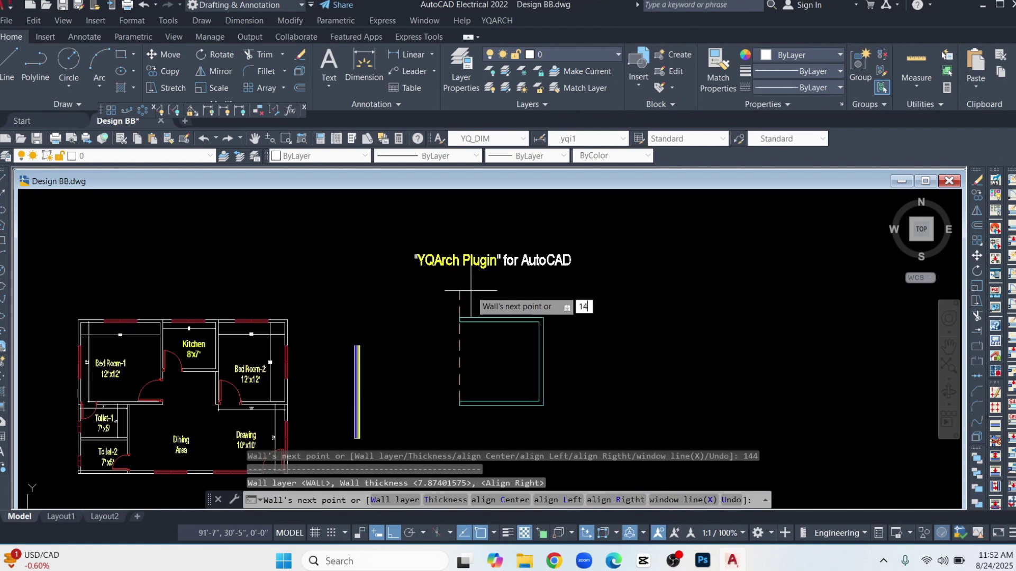
key("Return")
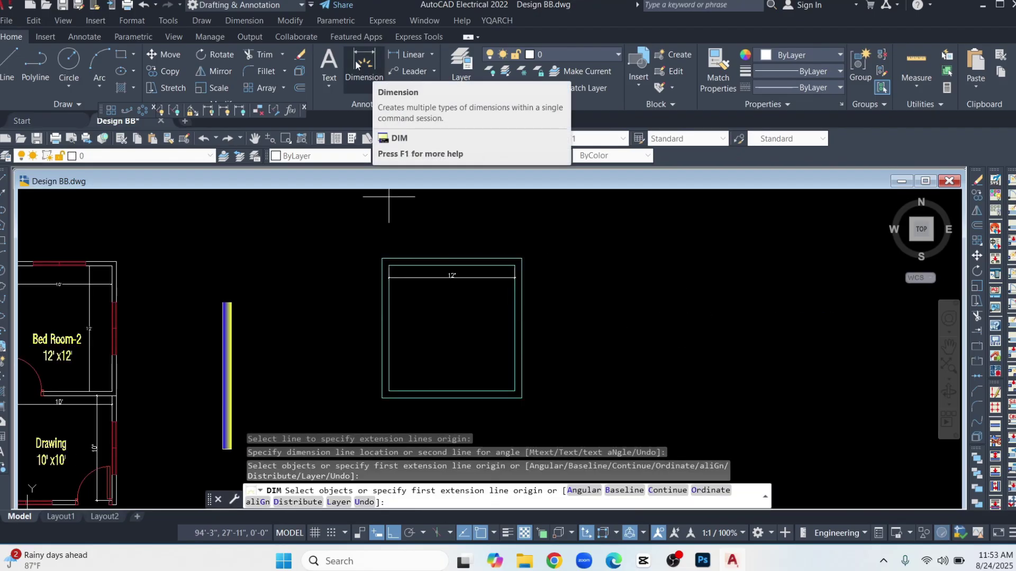
- Dimension the square room's inner height along its left wall
left_click(364, 73)
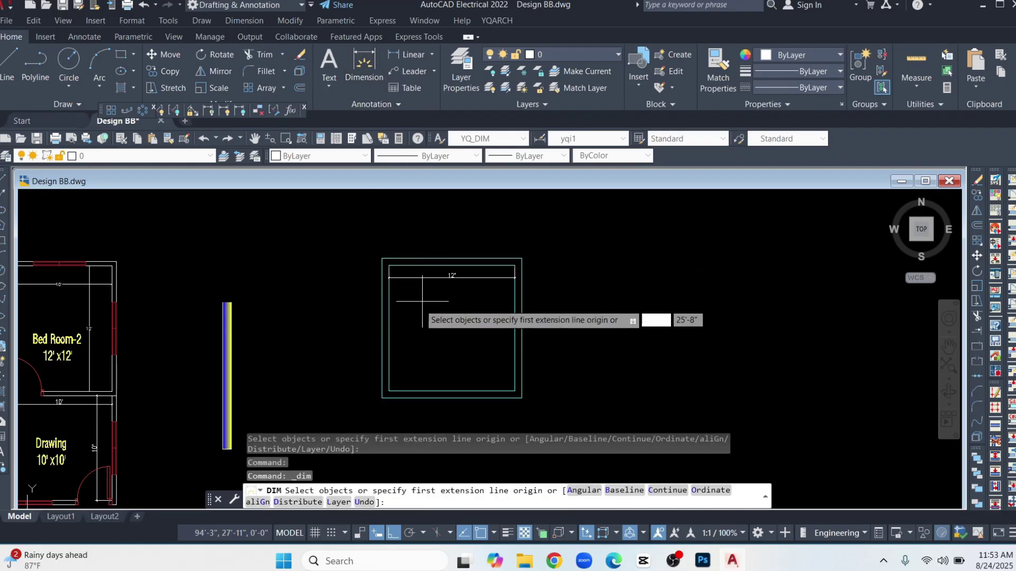
left_click(387, 305)
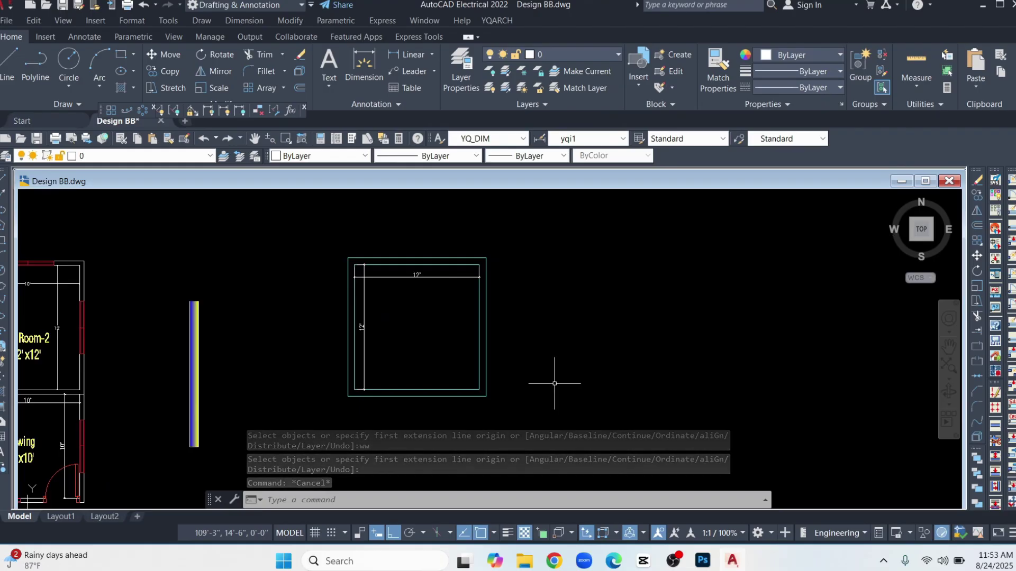
- Offset the square room's right wall 96 to the right with the YQArch wall offset command
type("ww")
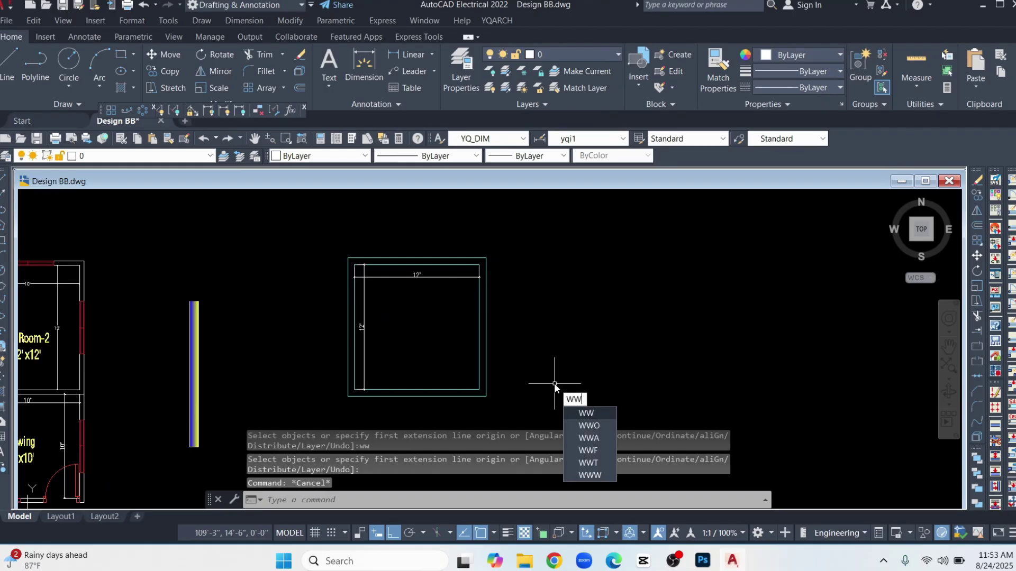
type("o")
key("Return")
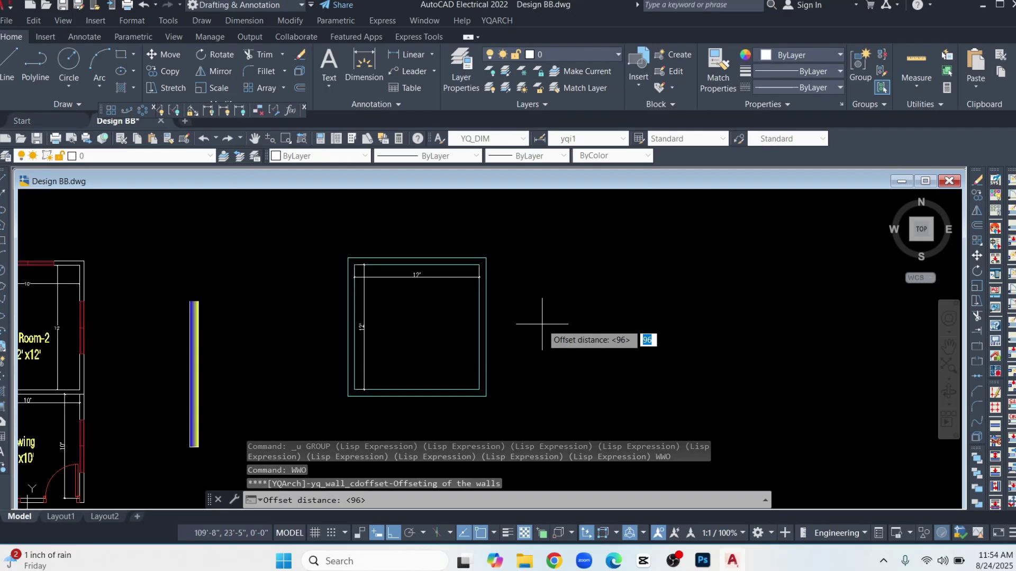
type("9")
key("Return")
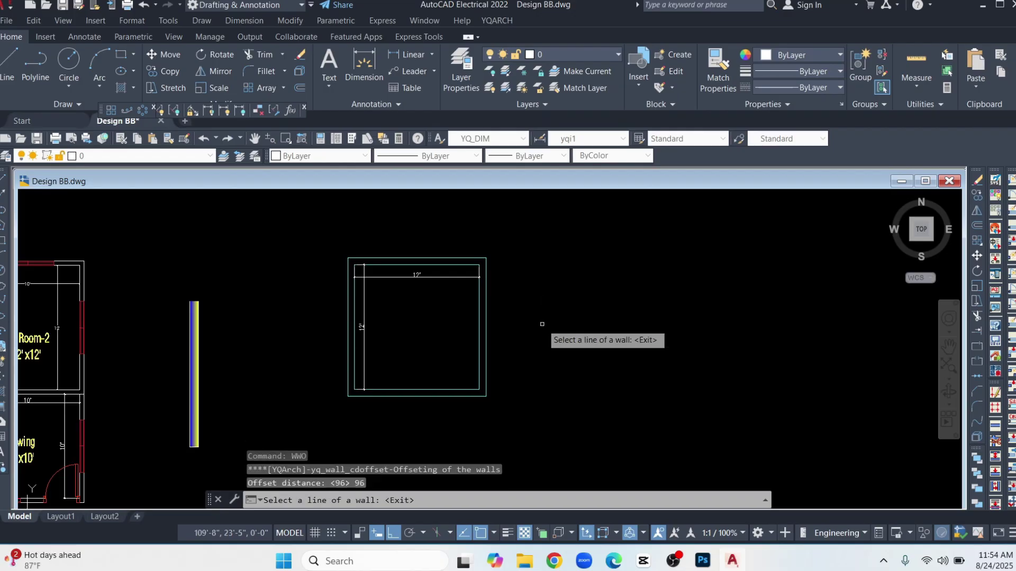
left_click(486, 333)
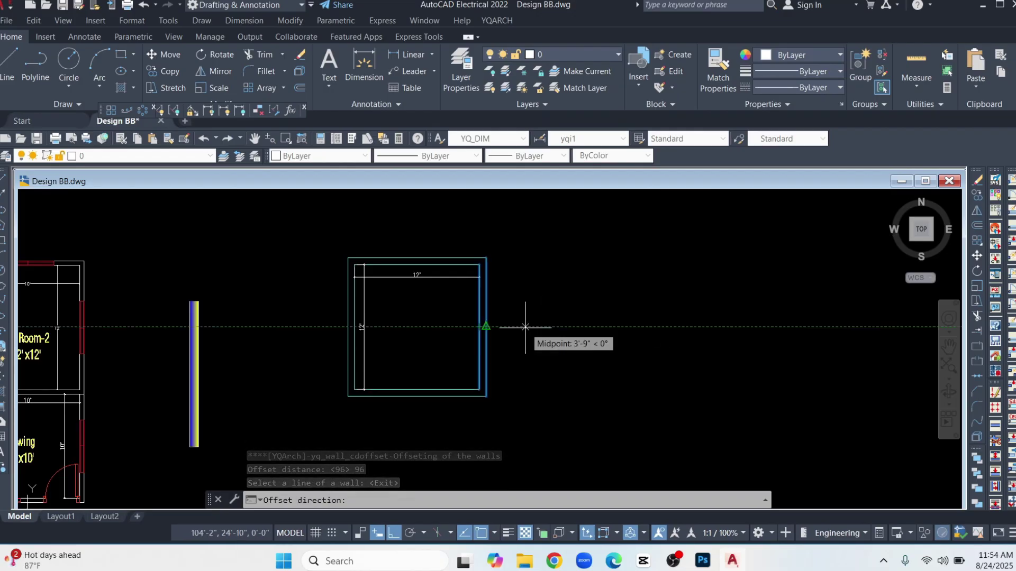
type("96")
key("Return")
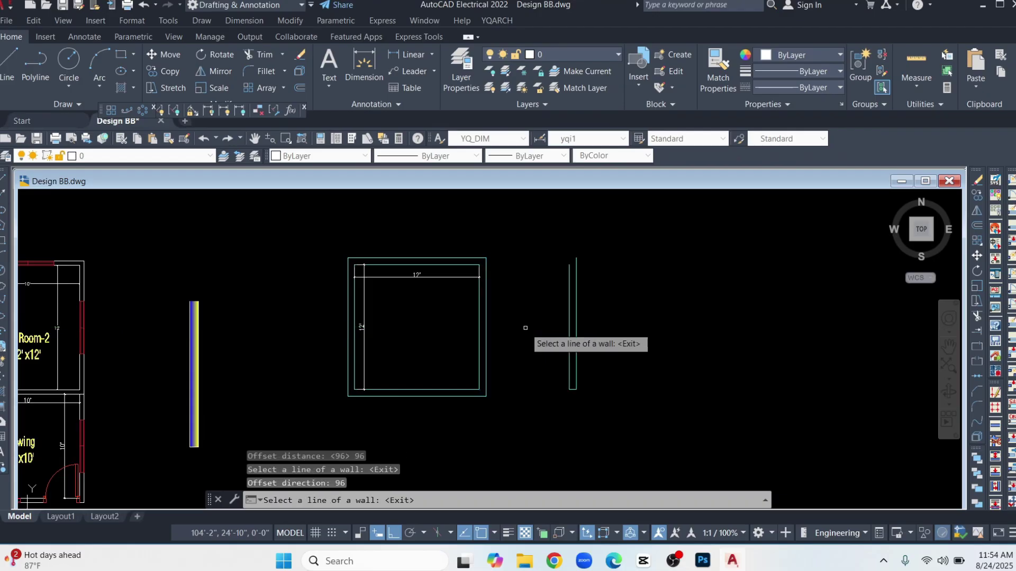
- Dimension the clear gap between the square room's right wall and the offset wall beside it
left_click(364, 53)
left_click(479, 389)
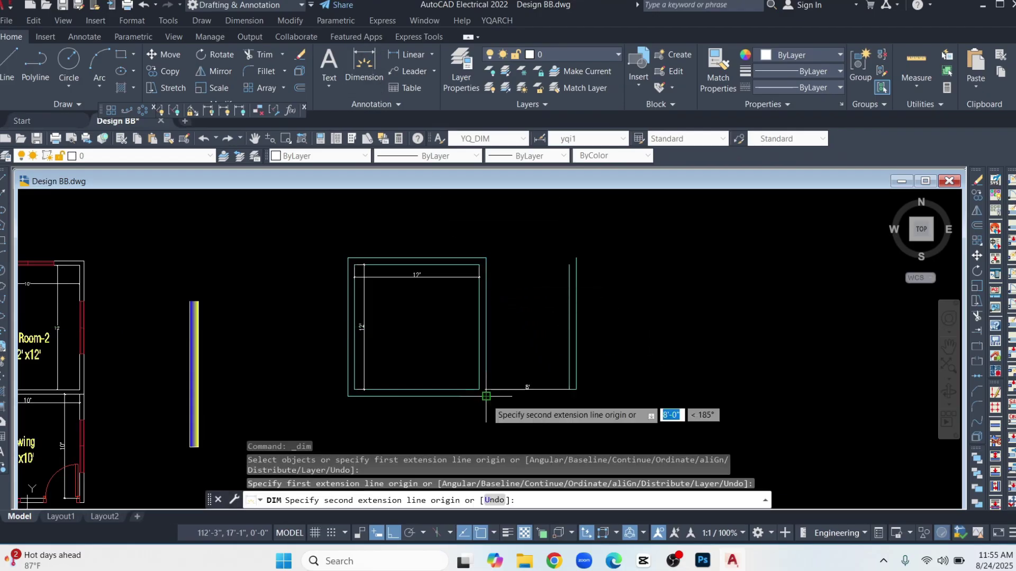
left_click(570, 389)
left_click(502, 371)
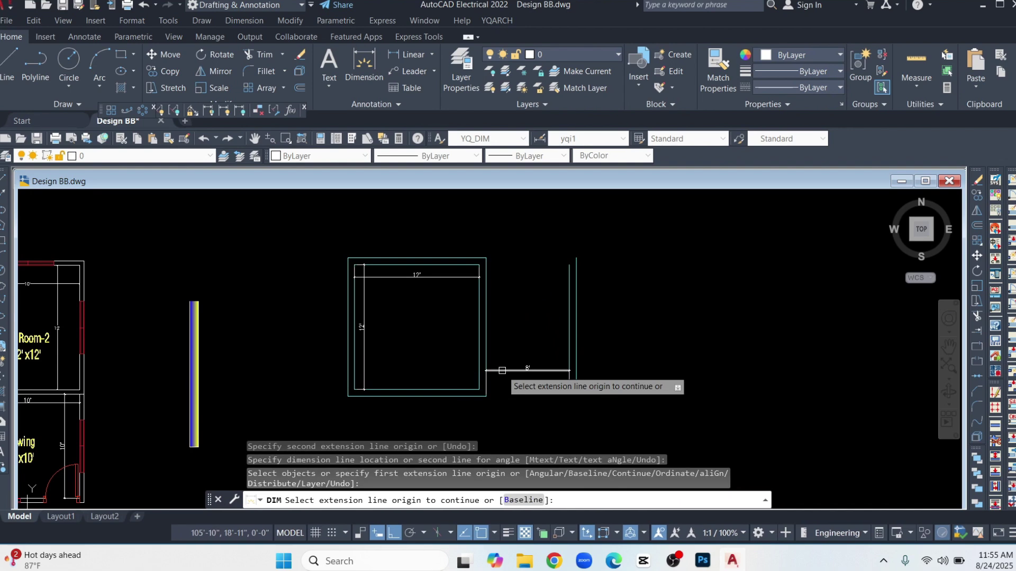
key("Escape")
key("Escape")
key("Escape")
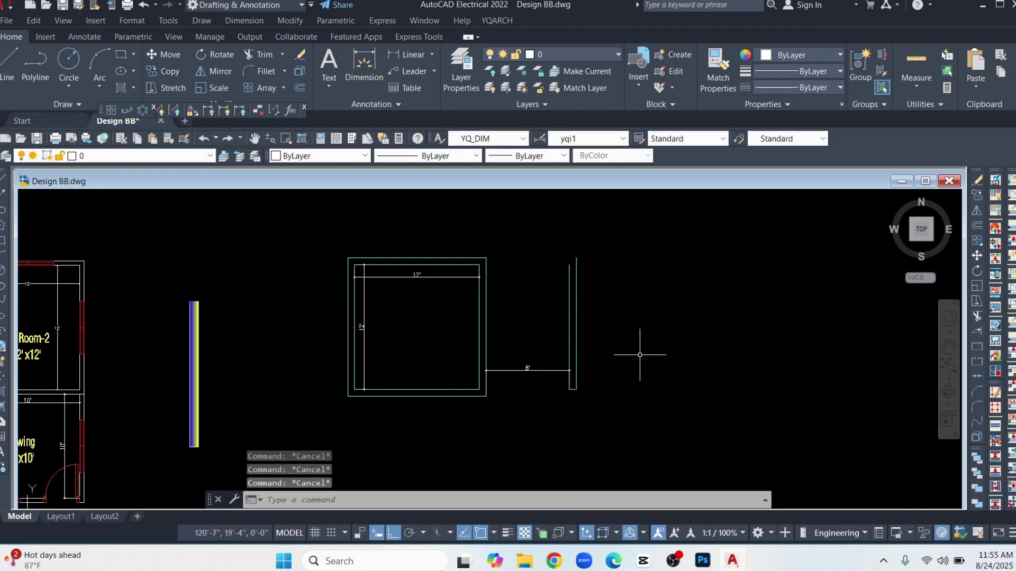
- Offset the separate vertical wall another 144 to the right with the YQArch wall offset command
type("wwo")
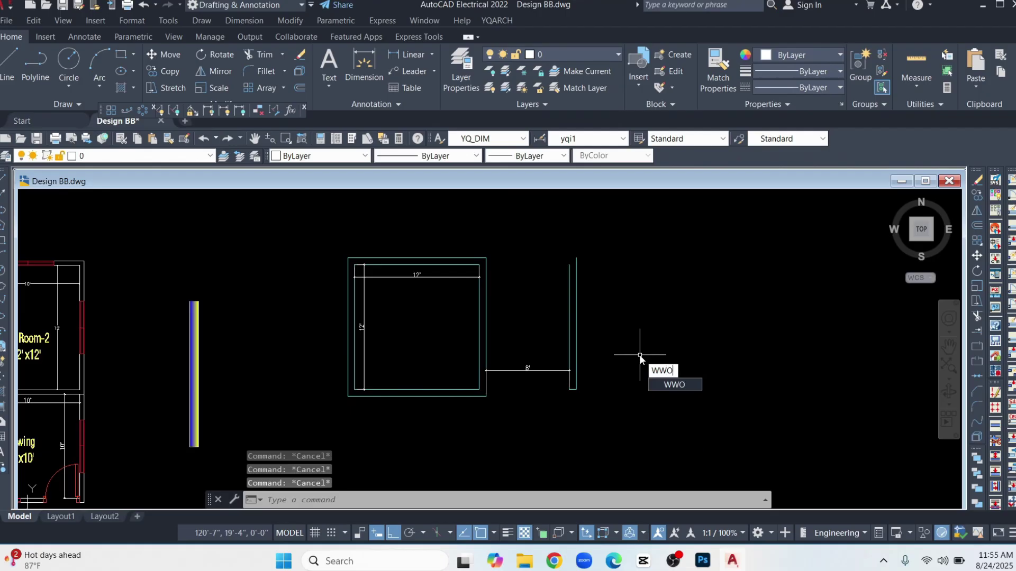
key("Return")
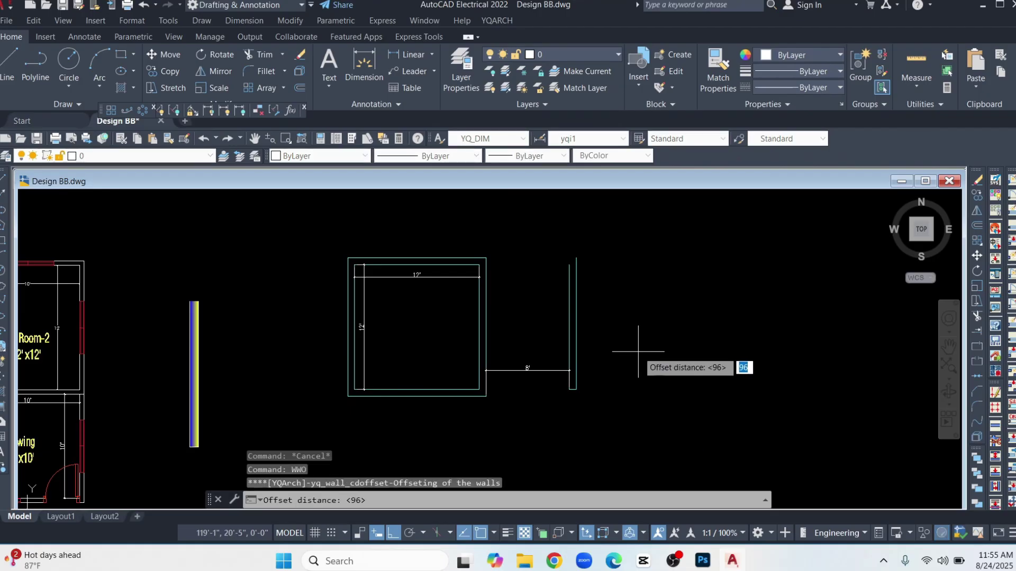
type("144")
key("Return")
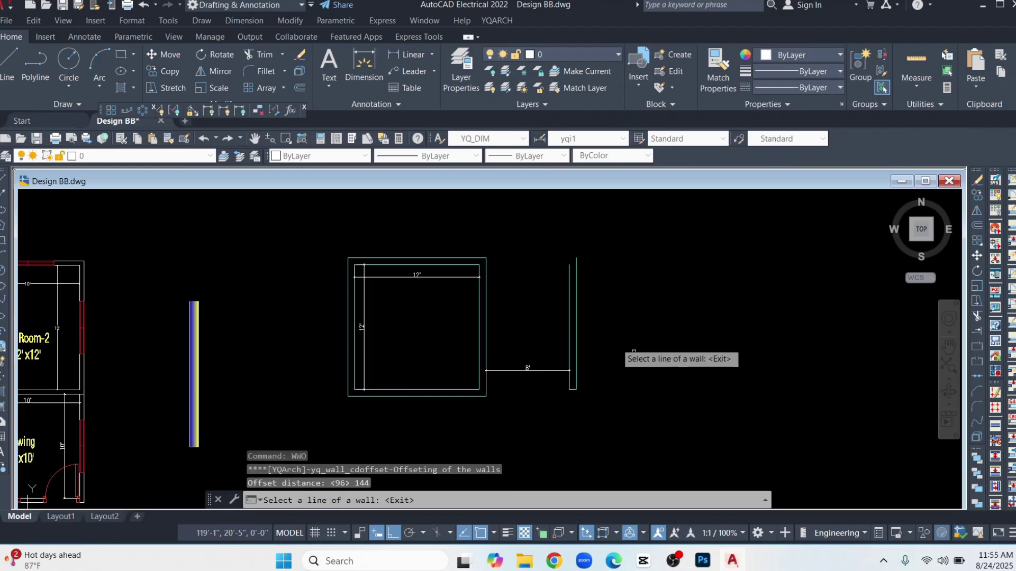
left_click(577, 319)
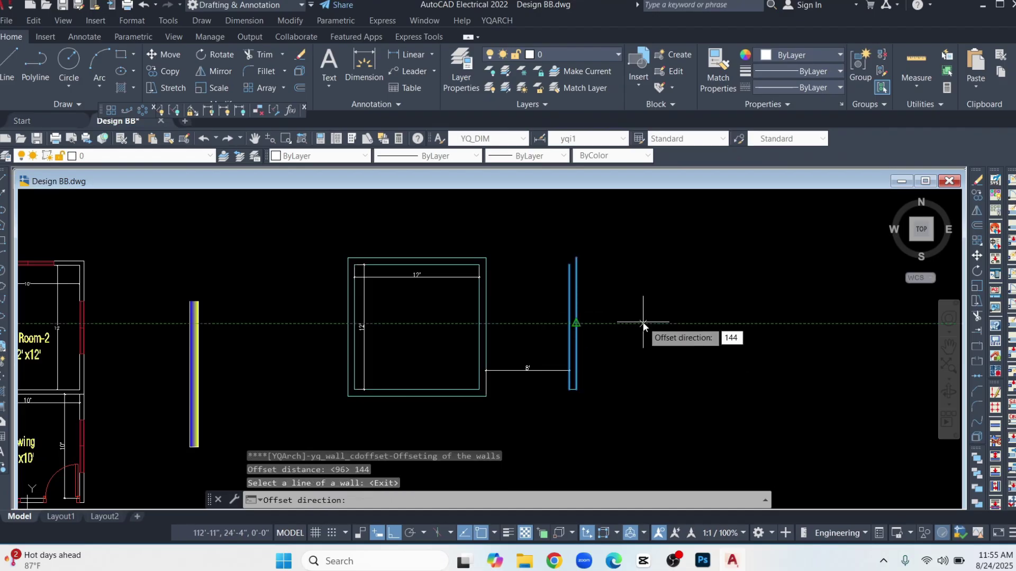
left_click(642, 321)
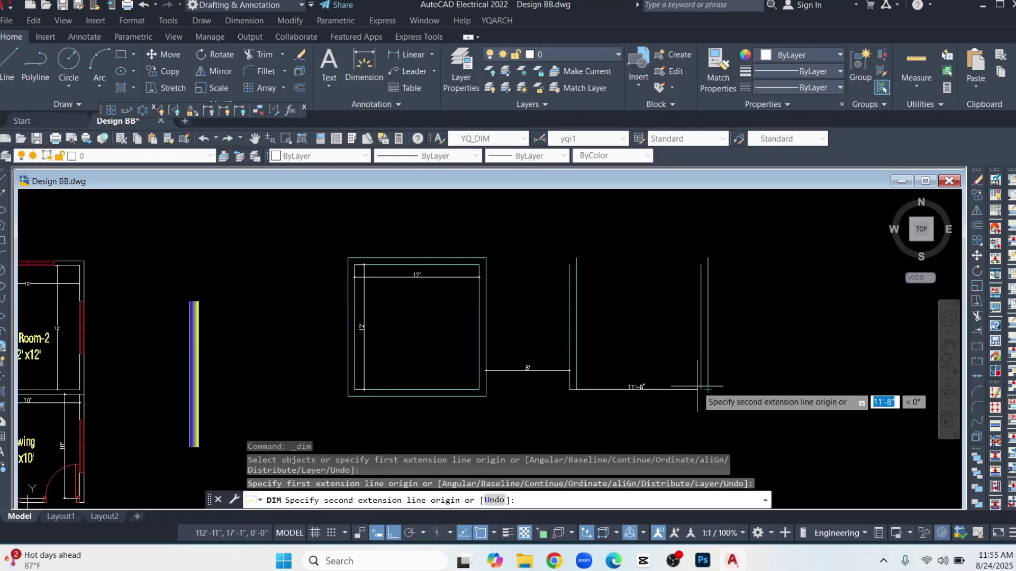
- Dimension the clear width between the two offset vertical walls near their lower ends
left_click(700, 389)
left_click(692, 366)
left_click(693, 370)
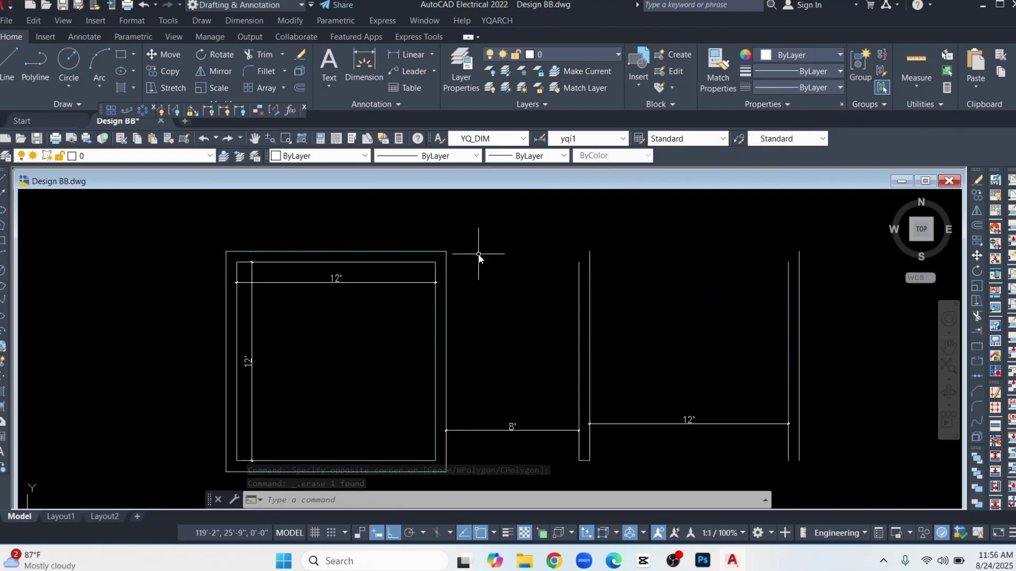
- Draw the top wall with YQArch Draw Wall from the square room's upper-right inner corner to the far-right wall
type("WW")
key("Return")
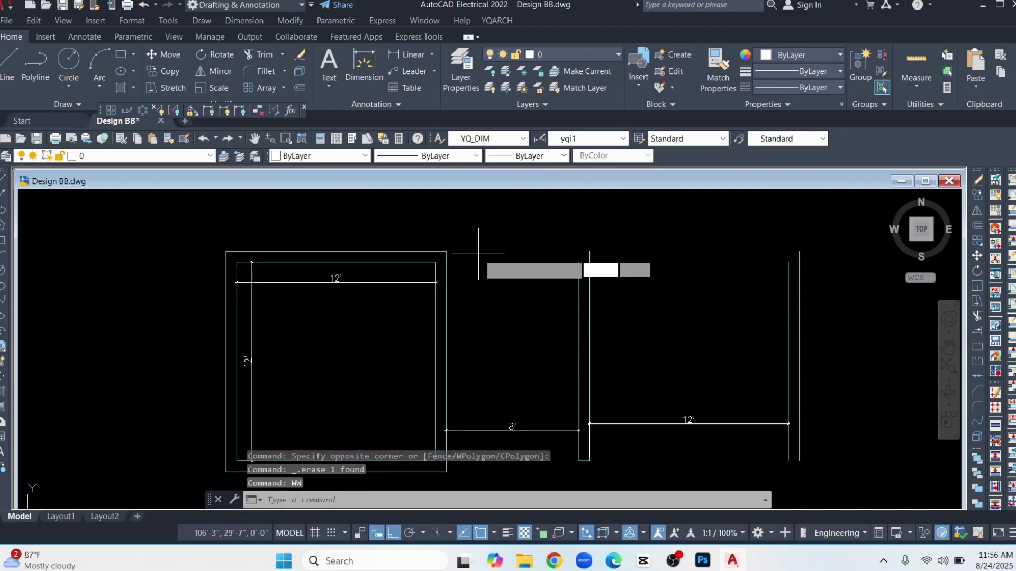
left_click(435, 263)
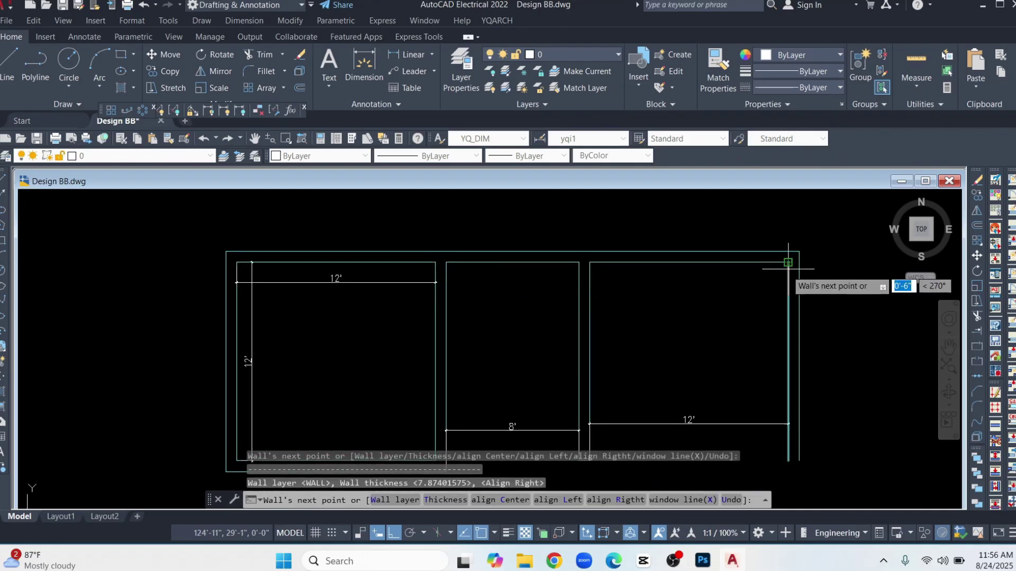
key("Return")
scroll(553, 220, "down", 2)
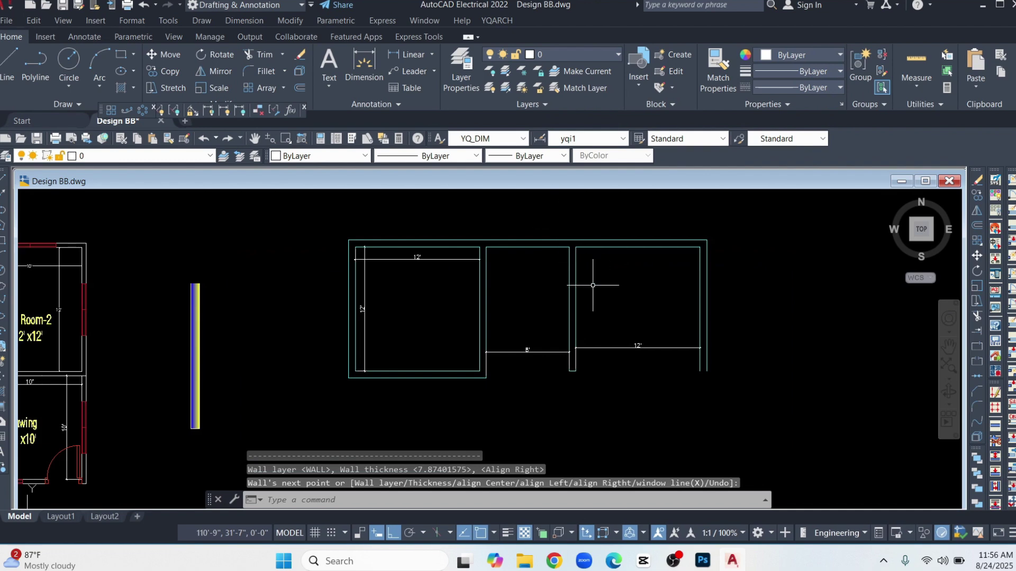
scroll(593, 286, "up", 2)
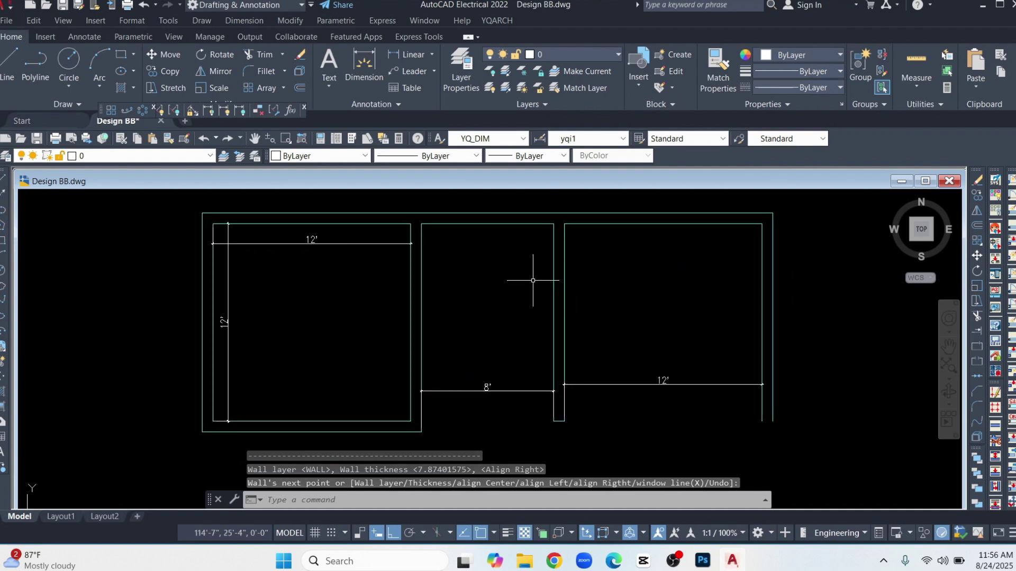
scroll(480, 372, "down", 2)
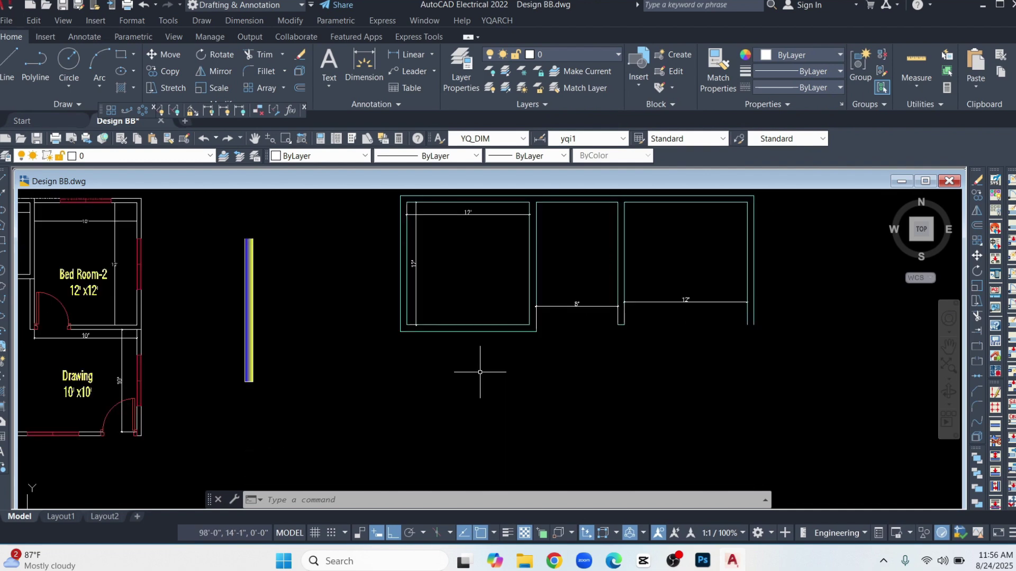
- Offset the square room's bottom wall downward twice at a distance of 60 with the YQArch wall offset command
type("ww")
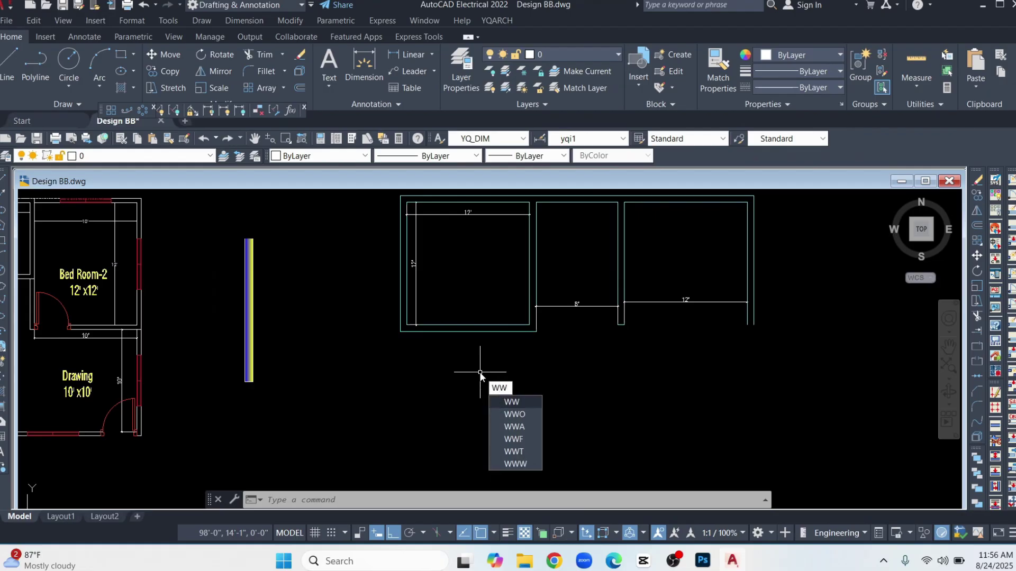
type("o")
key("Return")
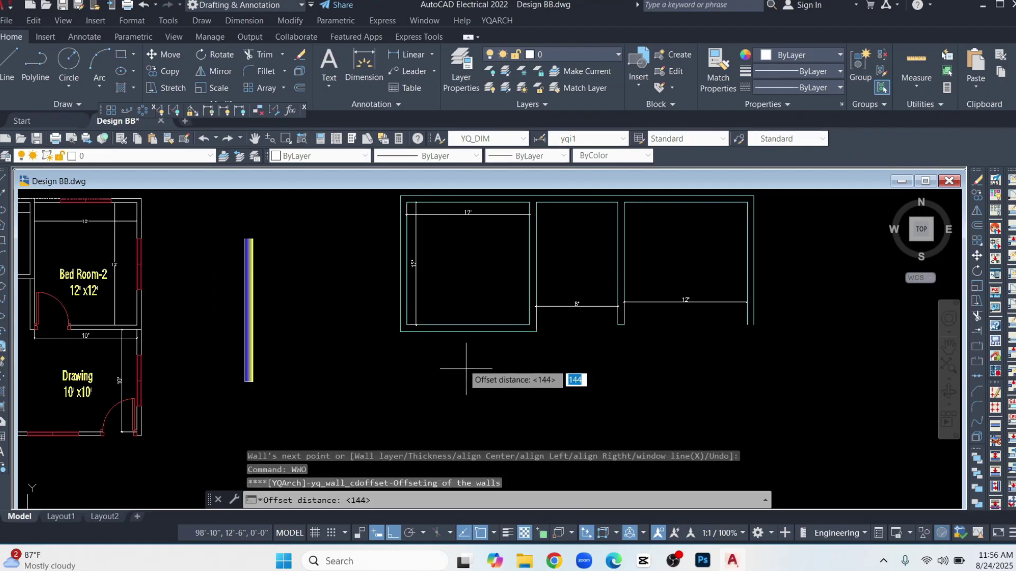
type("60")
key("Return")
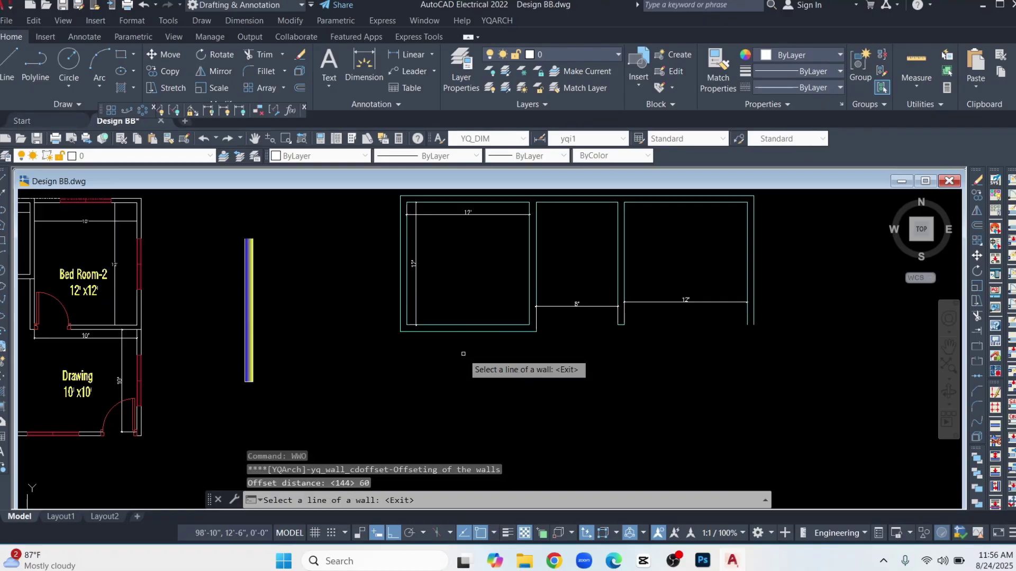
left_click(469, 361)
left_click(470, 399)
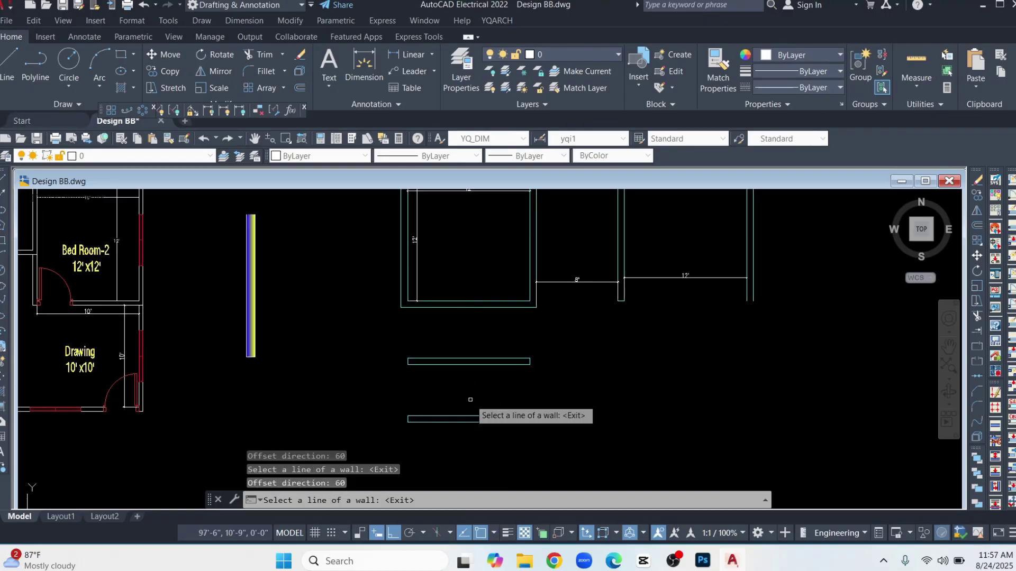
- Dimension the clear gap between the two offset horizontal walls below the square room
left_click(364, 68)
left_click(408, 419)
left_click(408, 365)
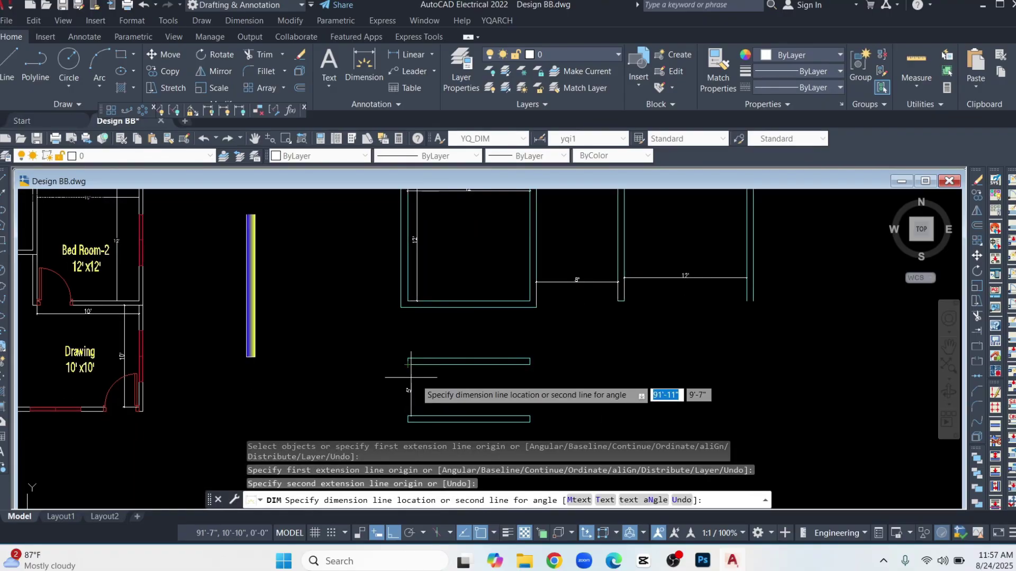
left_click(441, 394)
key("Escape")
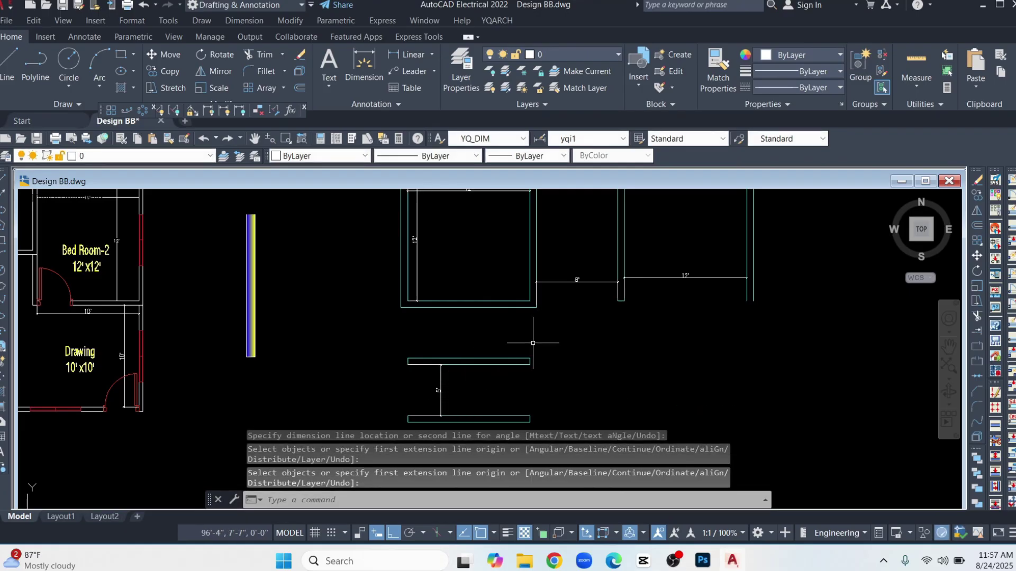
- Extend the outer and inner lines of the left wall down to the lower horizontal walls with Fillet at zero radius
middle_click_drag(664, 470, 652, 403)
type("f")
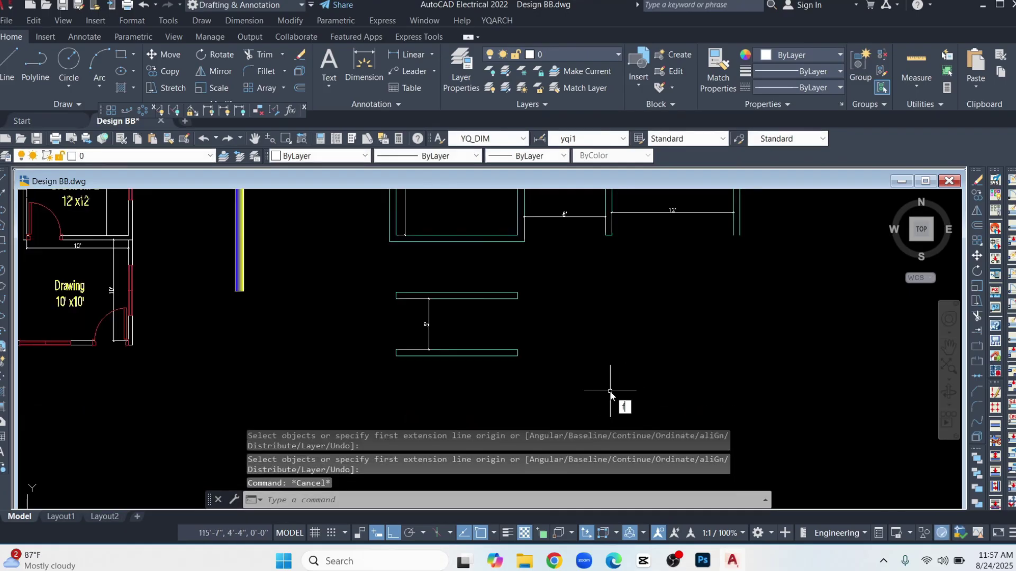
type("ill")
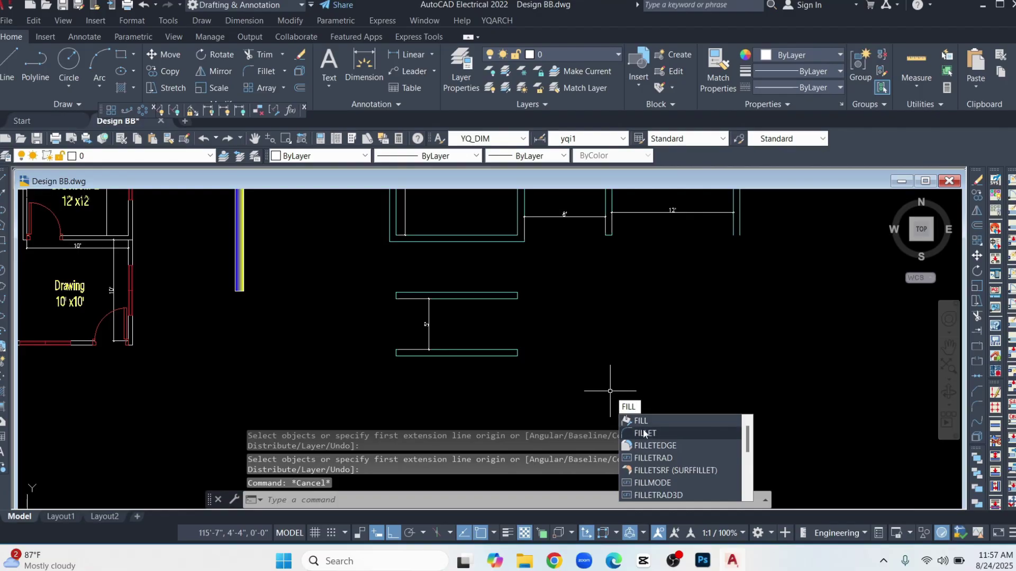
left_click(644, 434)
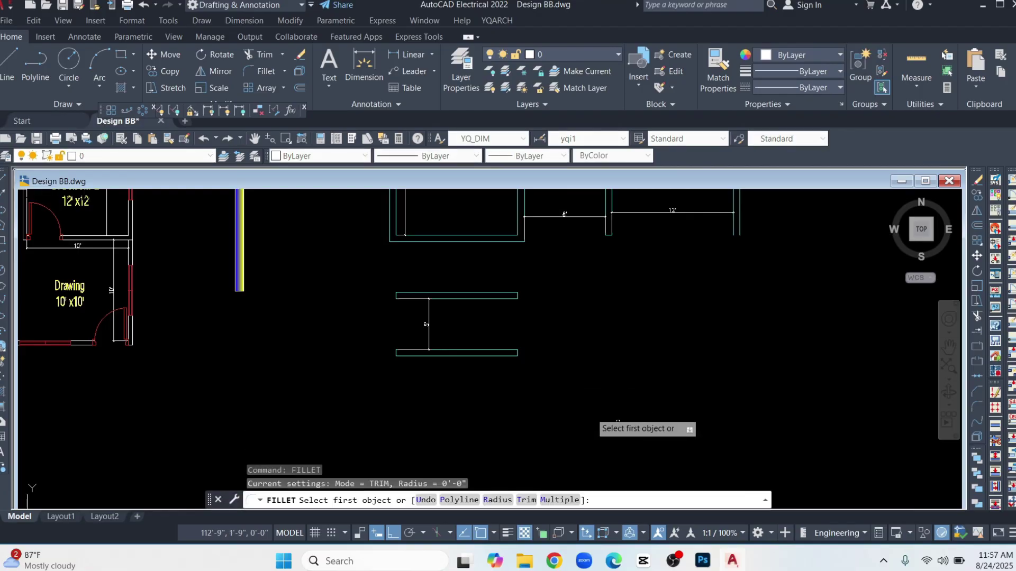
left_click(388, 219)
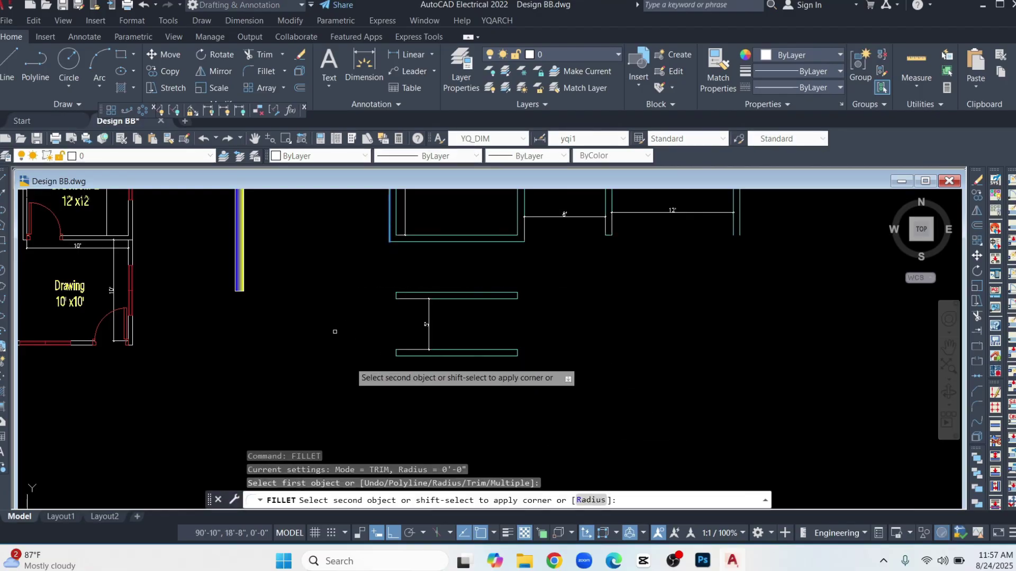
left_click(408, 356)
key("Return")
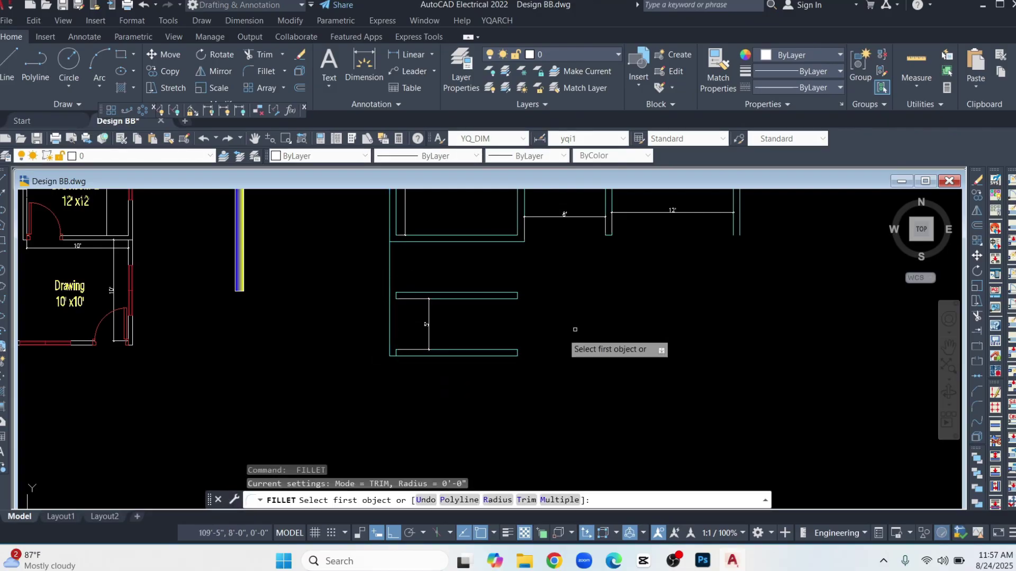
left_click(390, 216)
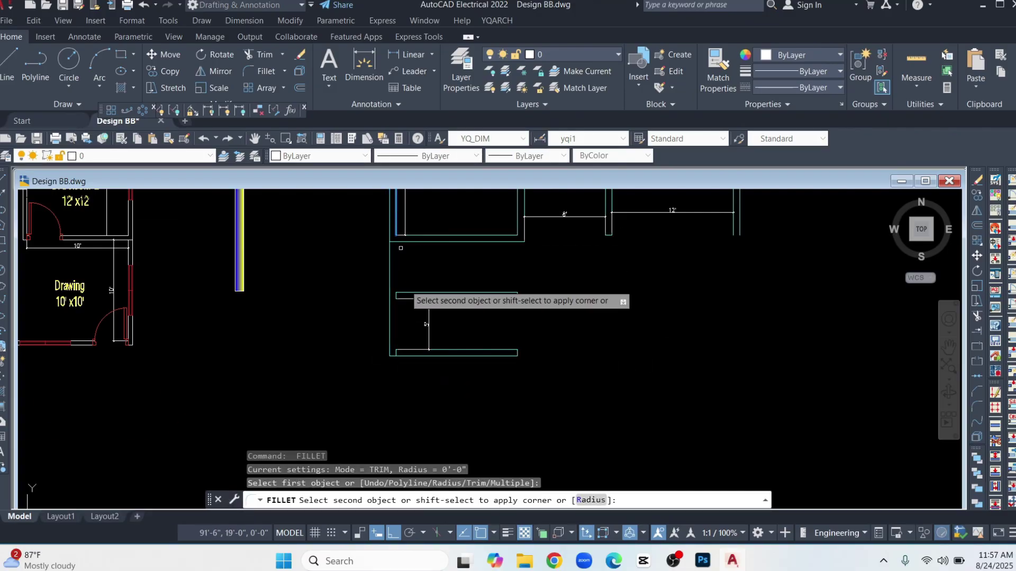
left_click(397, 294)
- Offset the top wall of the 8' wide middle room 84 downward with the YQArch wall offset command
type("WWo")
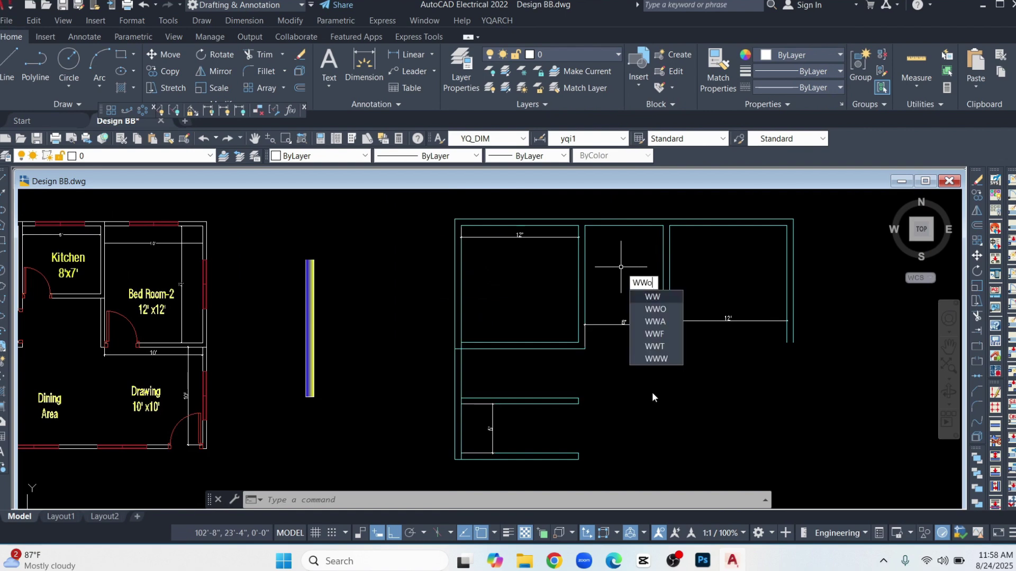
key("Return")
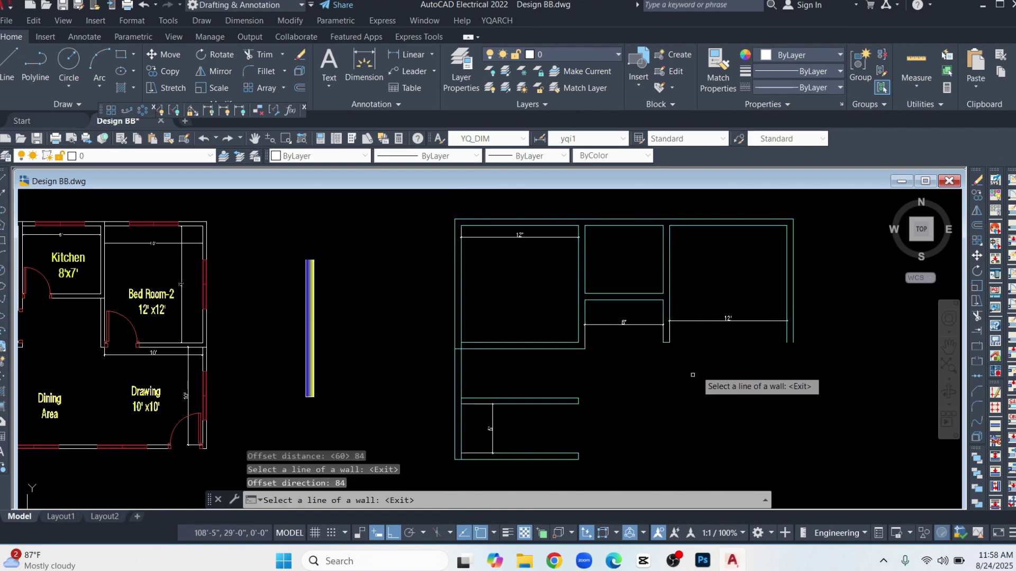
scroll(698, 368, "up", 2)
key("Escape")
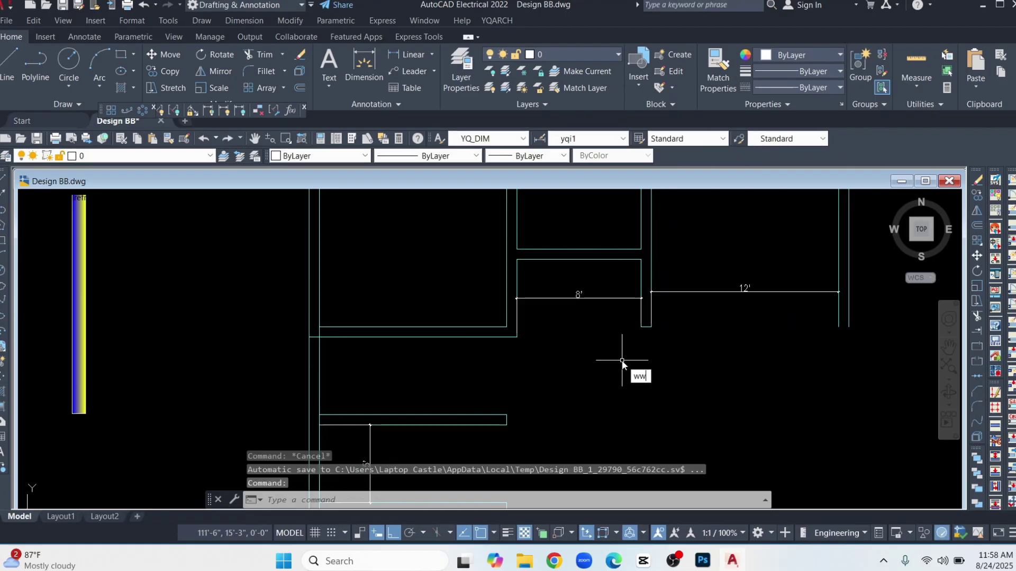
- Draw the bottom wall of the 12' wide right-hand room across to the outer right wall with the YQArch wall command
key("Return")
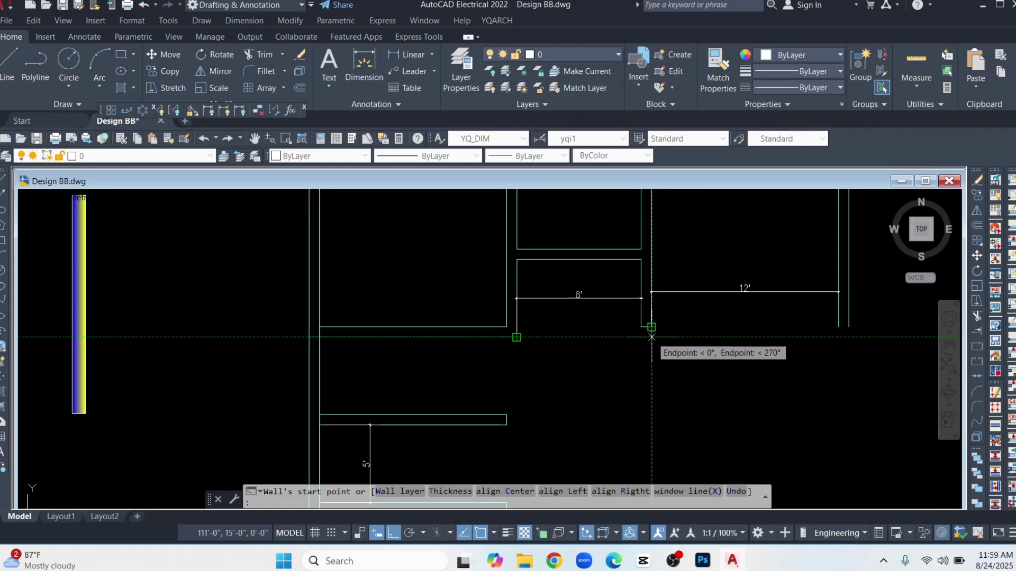
left_click(650, 337)
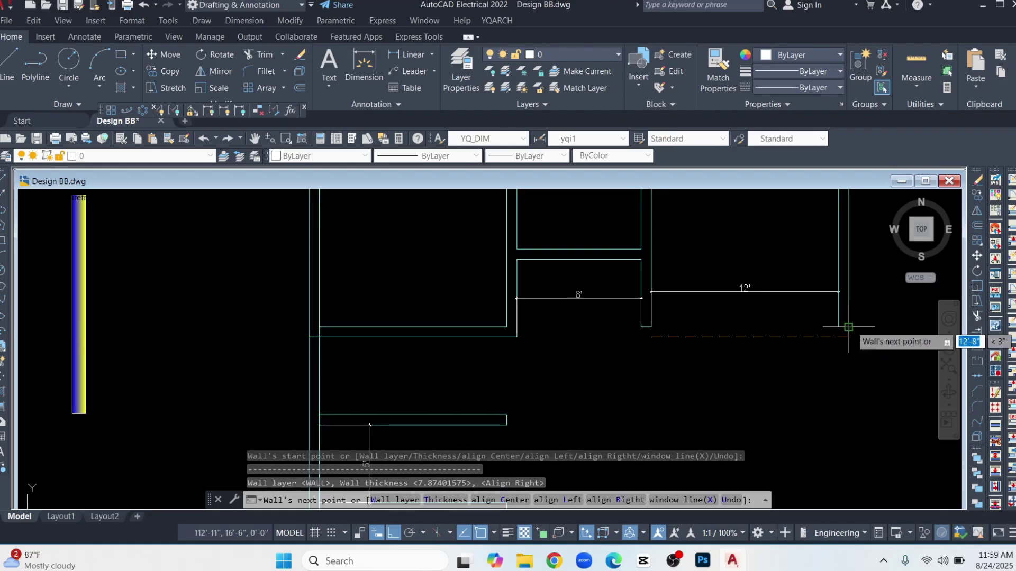
left_click(848, 337)
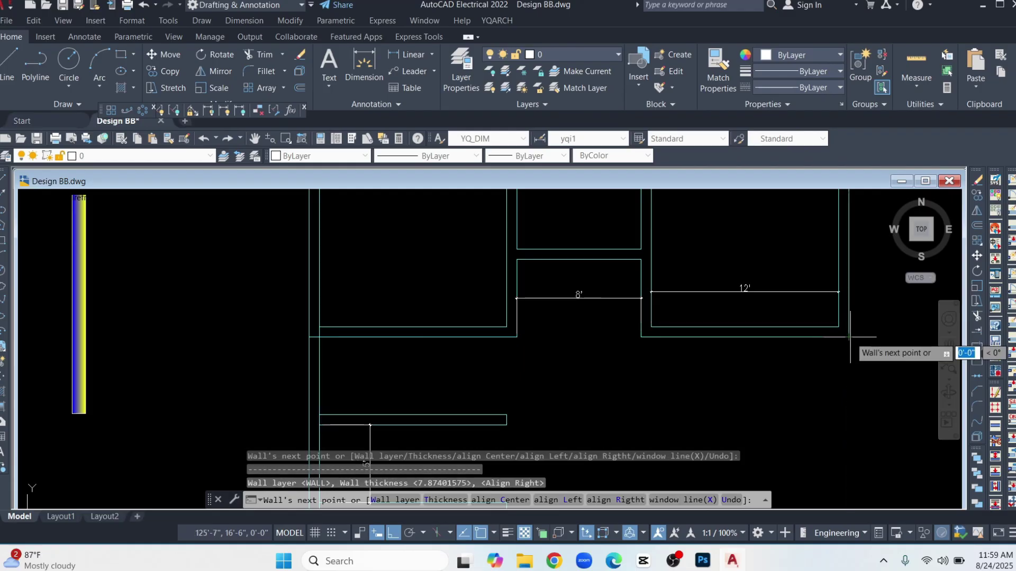
key("Escape")
- Extend the outer and inner lines of the lowest horizontal wall to meet the right-hand outer wall with Fillet at zero radius
scroll(657, 374, "down", 2)
type("f")
key("Return")
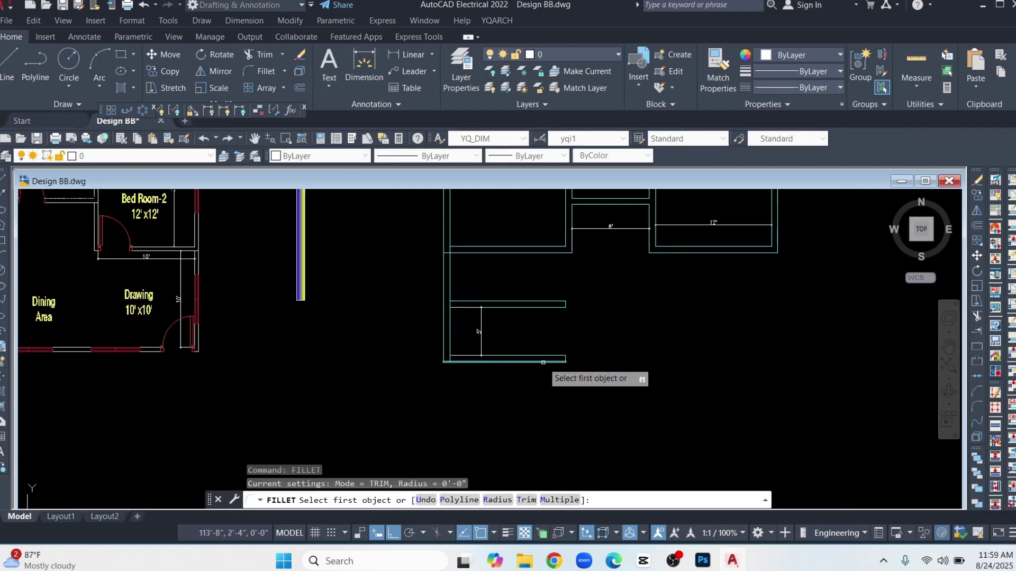
left_click(551, 361)
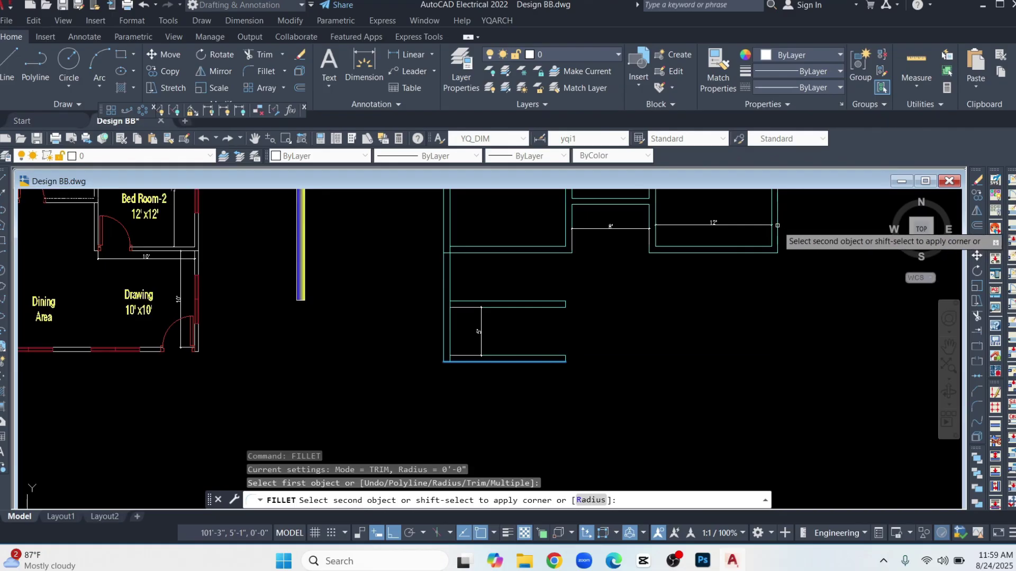
left_click(777, 232)
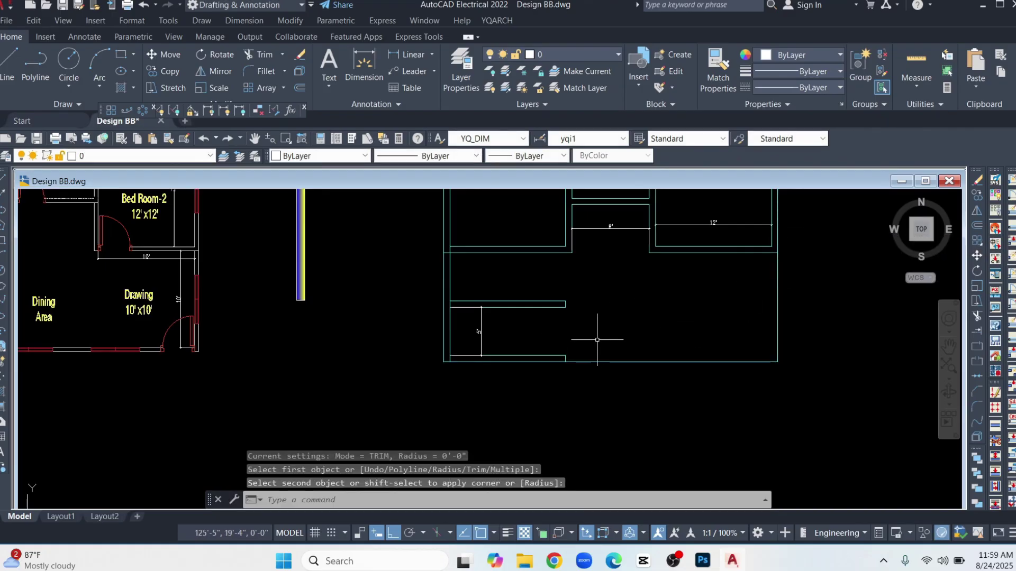
key("Return")
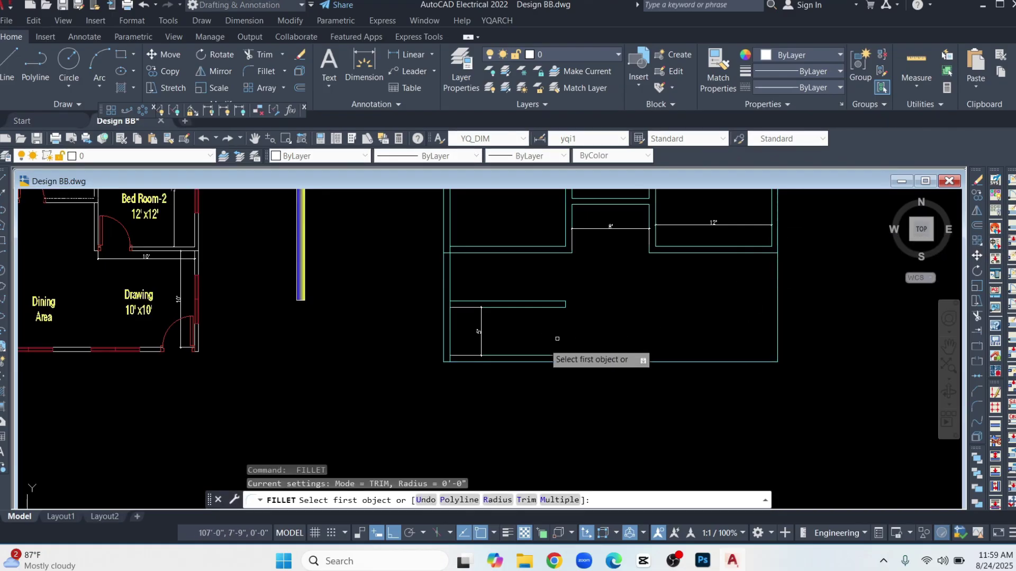
left_click(531, 356)
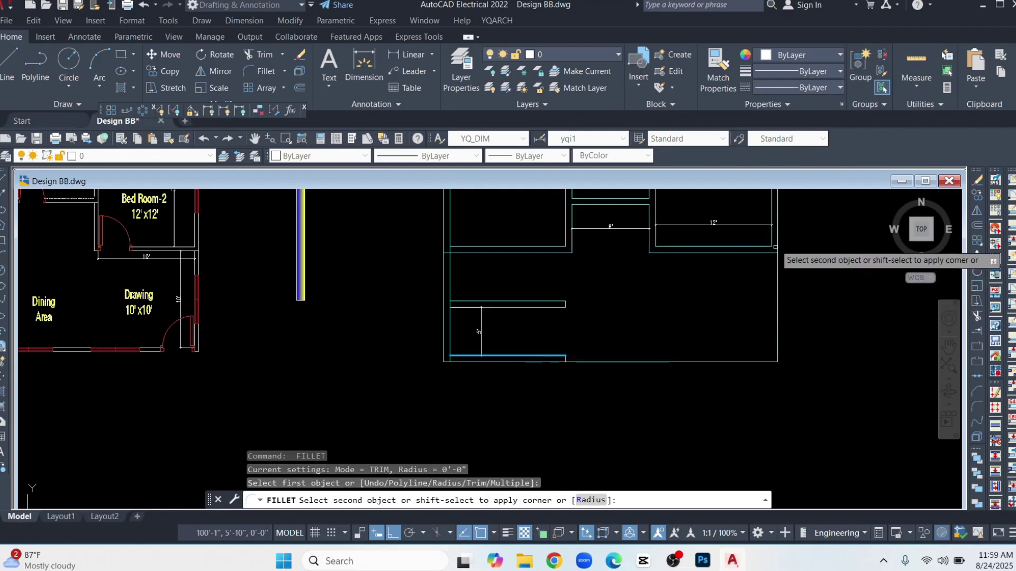
left_click(770, 235)
- Draw a vertical YQArch wall 130 long downward, starting 84 from the left wall's inner face on the square room's bottom wall
scroll(405, 248, "up", 4)
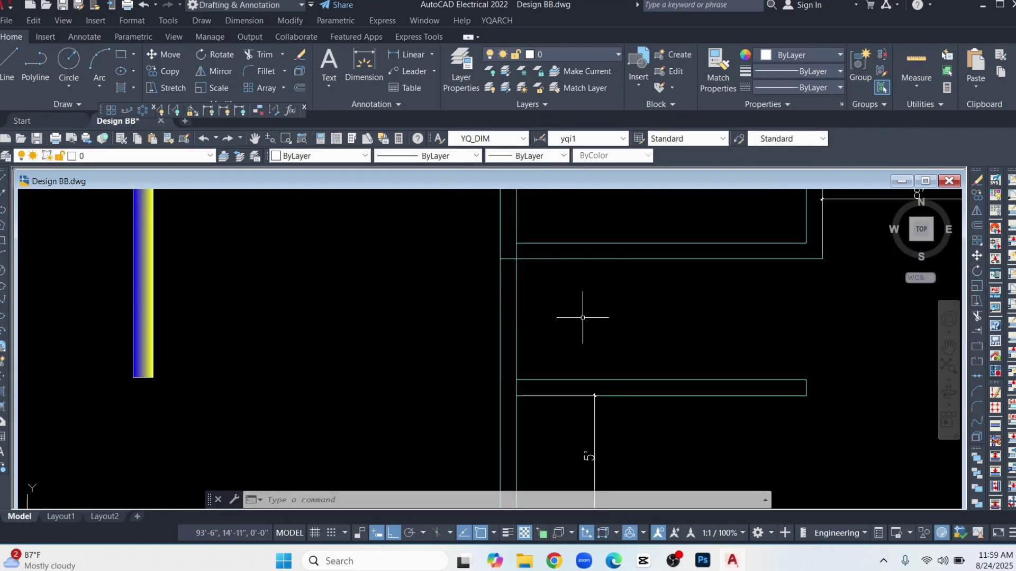
key("Return")
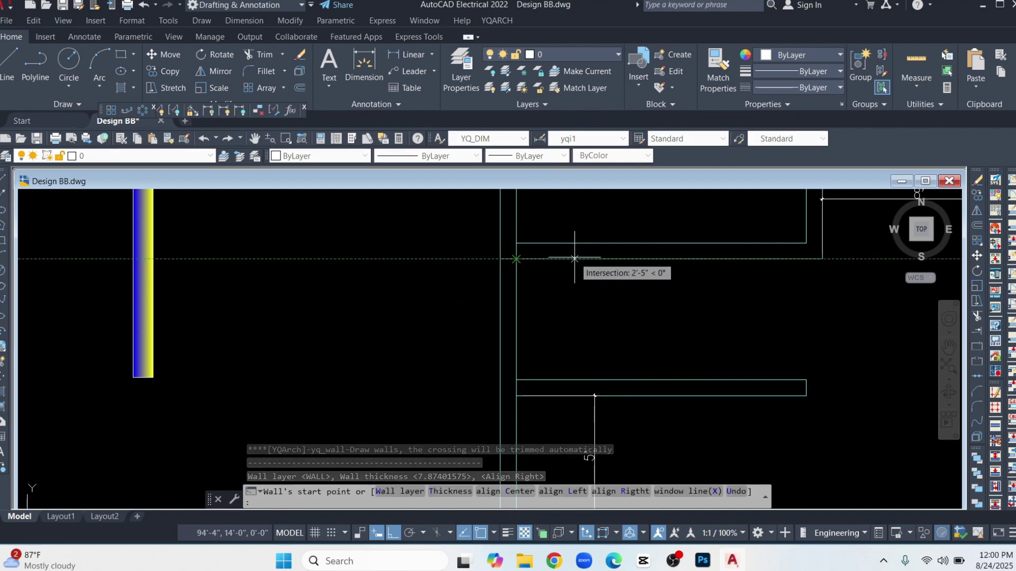
type("8")
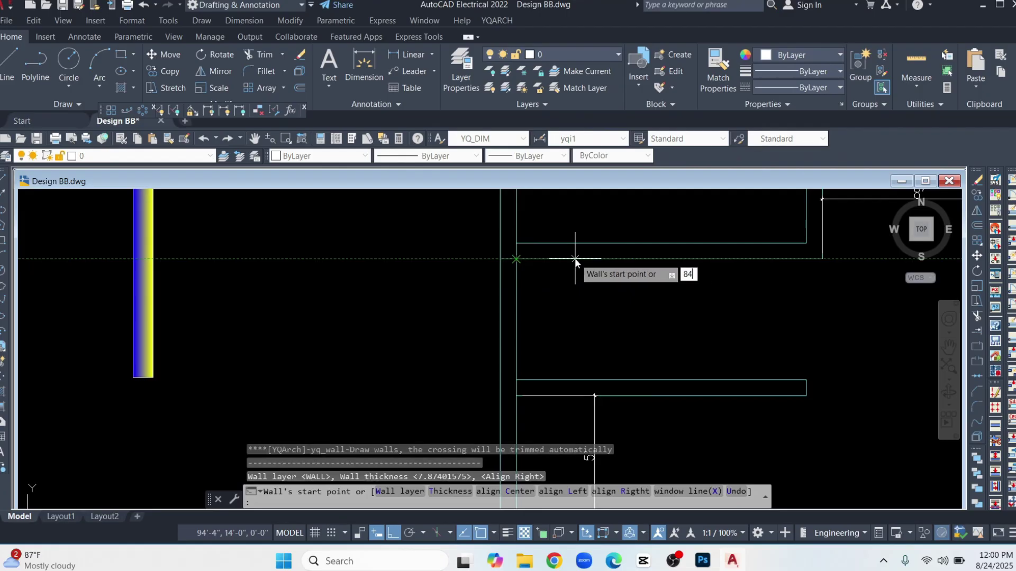
type("4")
key("Return")
scroll(669, 365, "down", 4)
type("130")
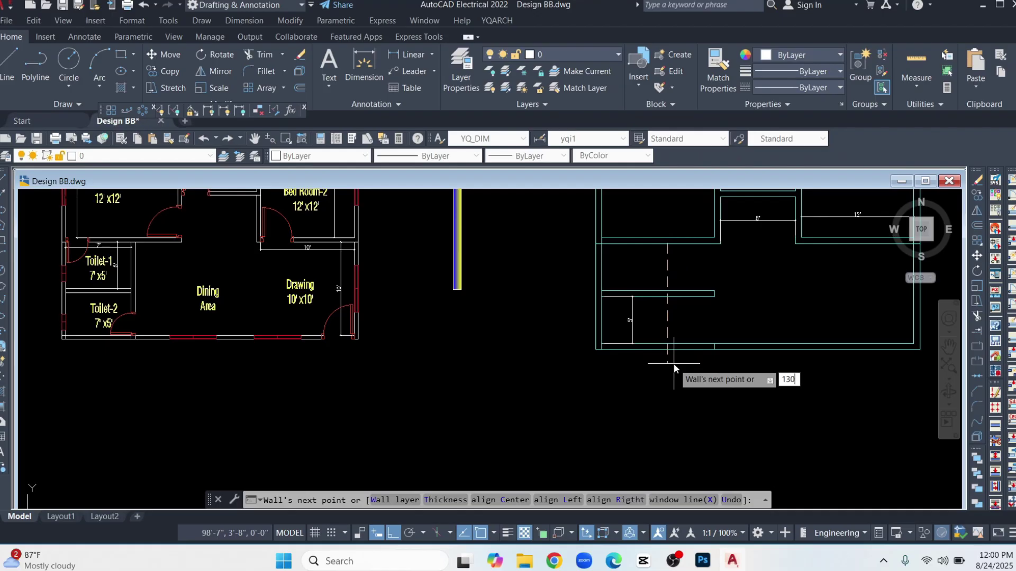
key("Return")
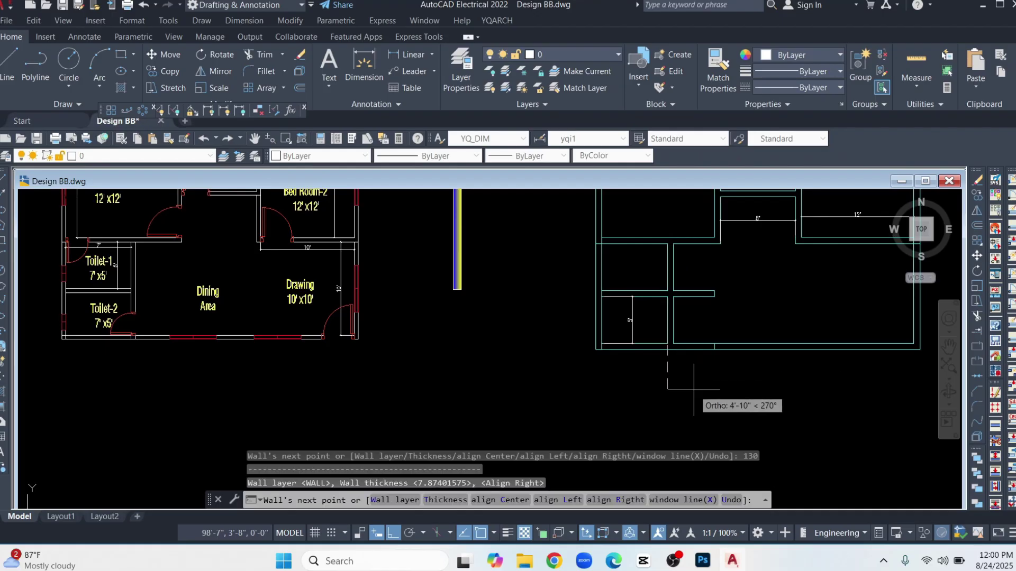
key("Escape")
- Delete the leftover wall stub projecting to the right of the new vertical wall
scroll(762, 285, "up", 4)
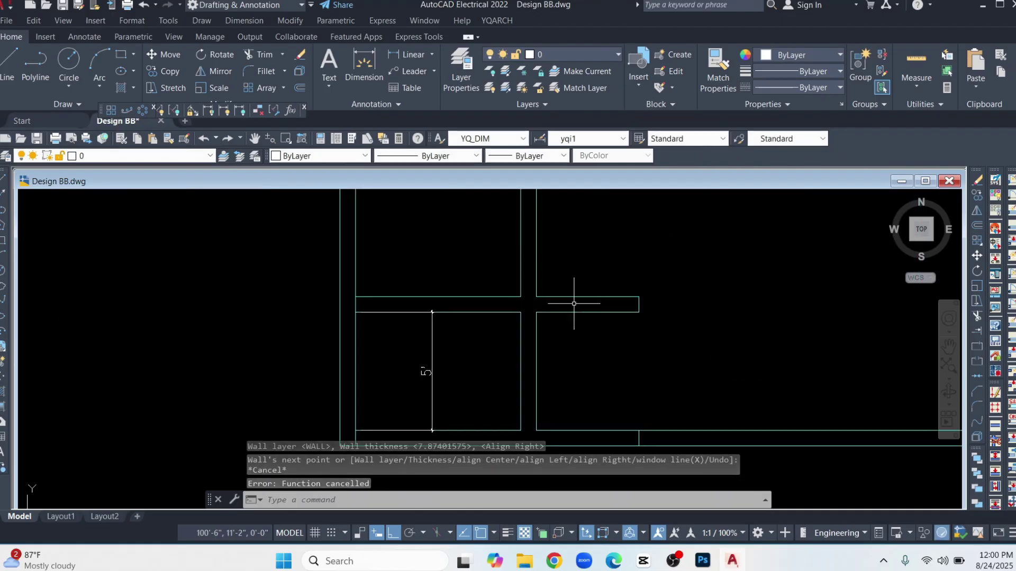
left_click(659, 273)
left_click(603, 353)
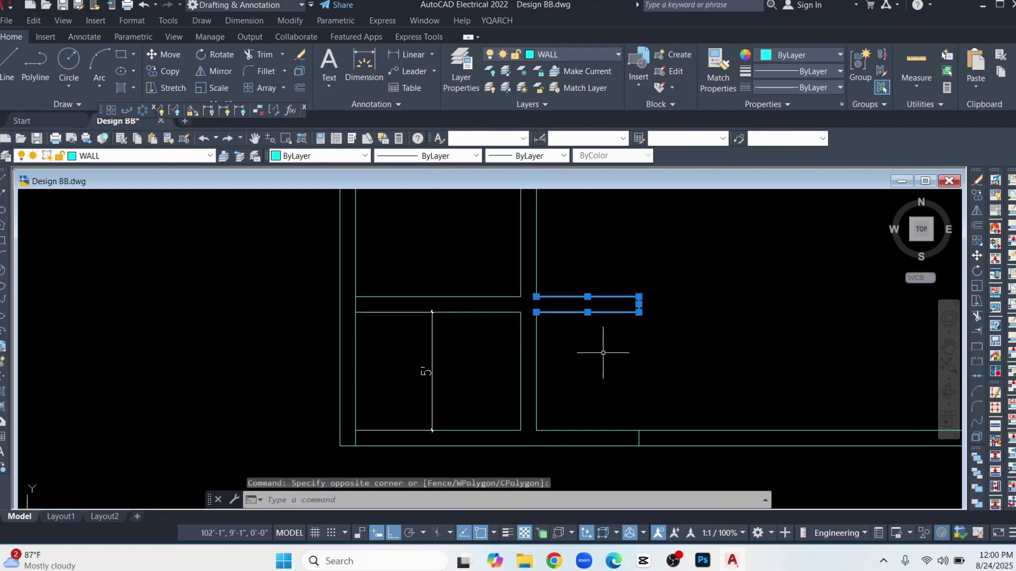
key("Delete")
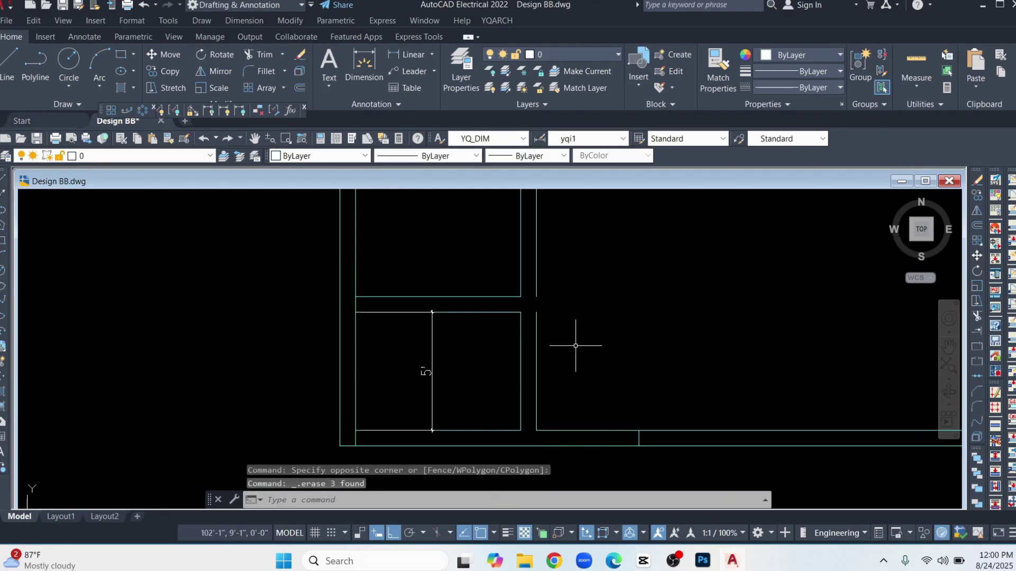
- Join the two segments of the vertical wall's right line across the gap left by the removed stub
scroll(575, 346, "up", 2)
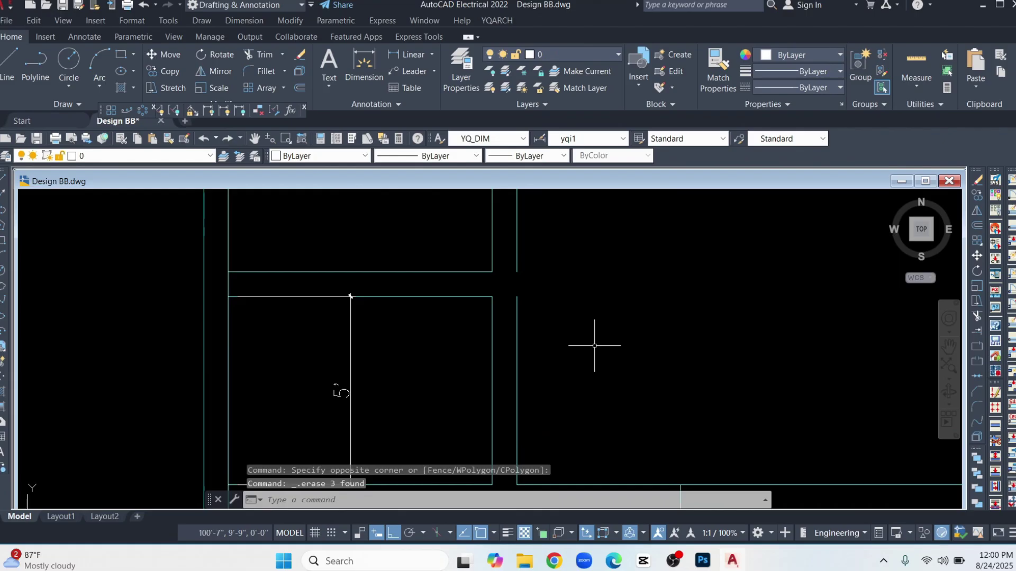
type("J")
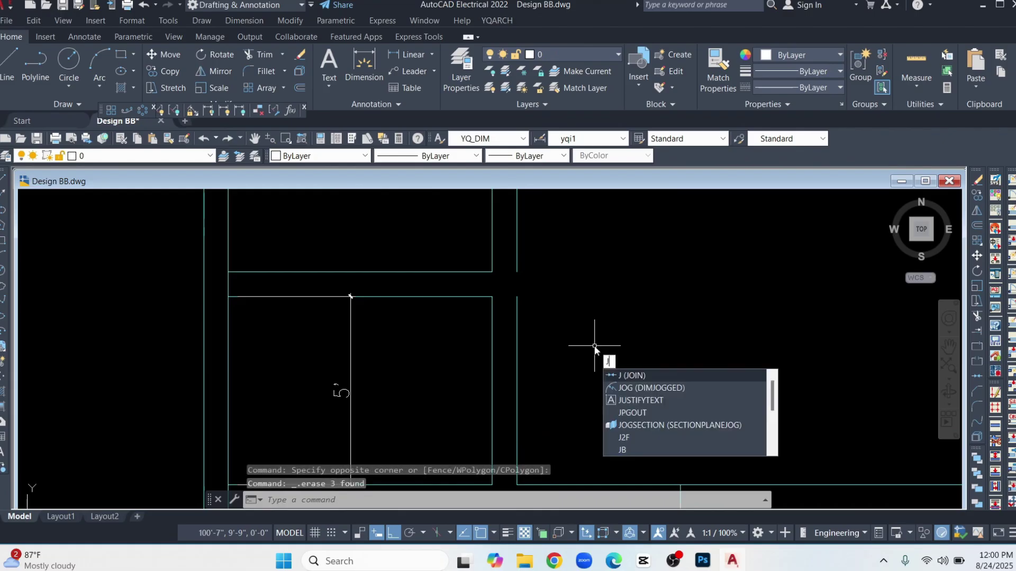
key("Return")
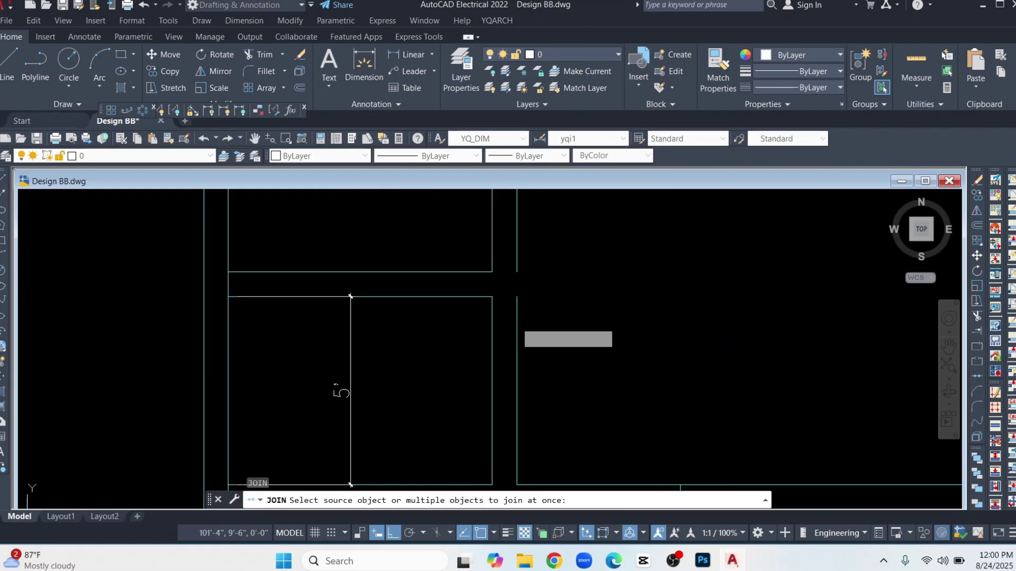
left_click(517, 320)
left_click(516, 261)
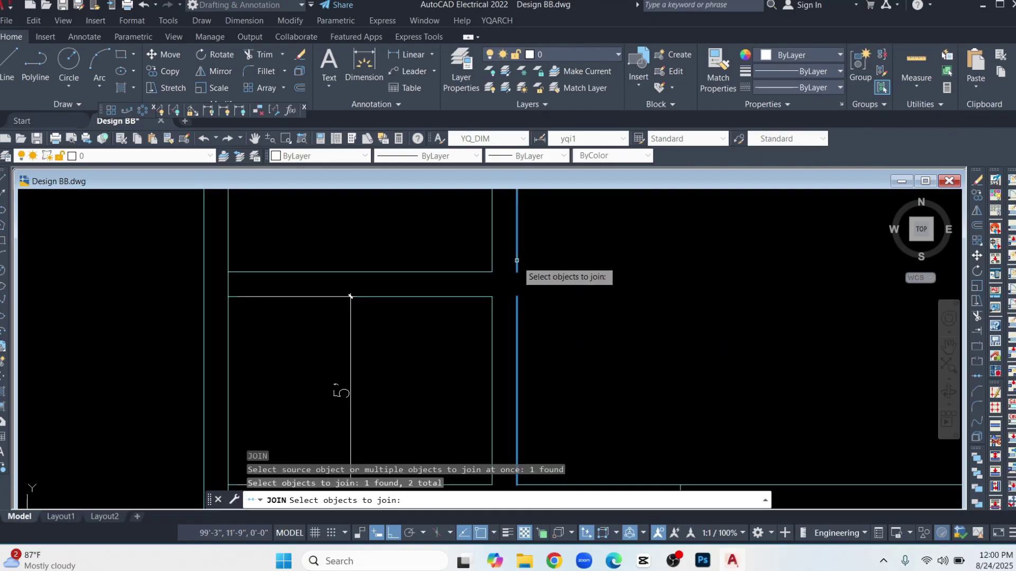
key("Return")
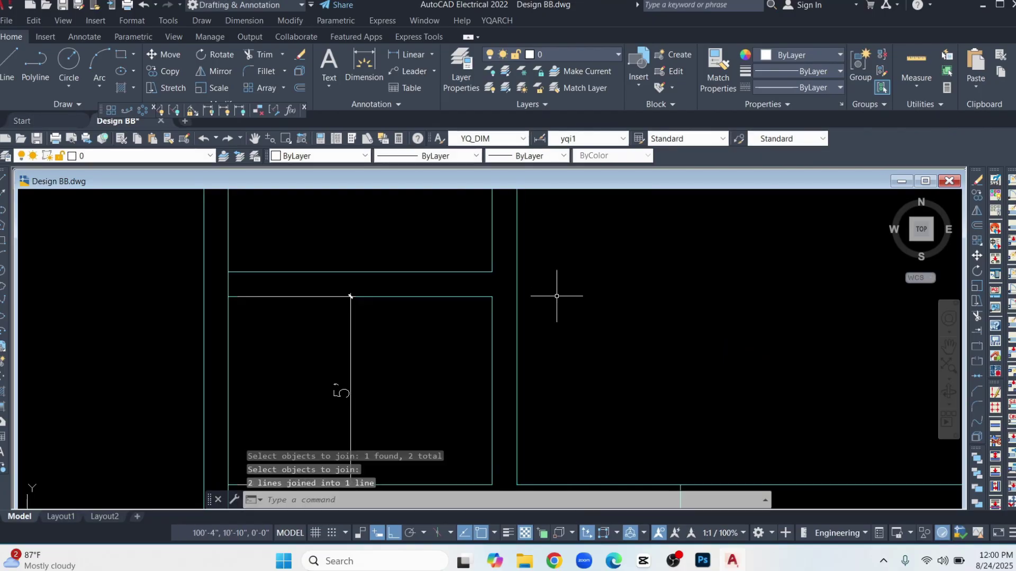
- Start YQArch's Open Door on Wall command and set the pier width to 10
scroll(557, 297, "down", 8)
scroll(579, 305, "down", 2)
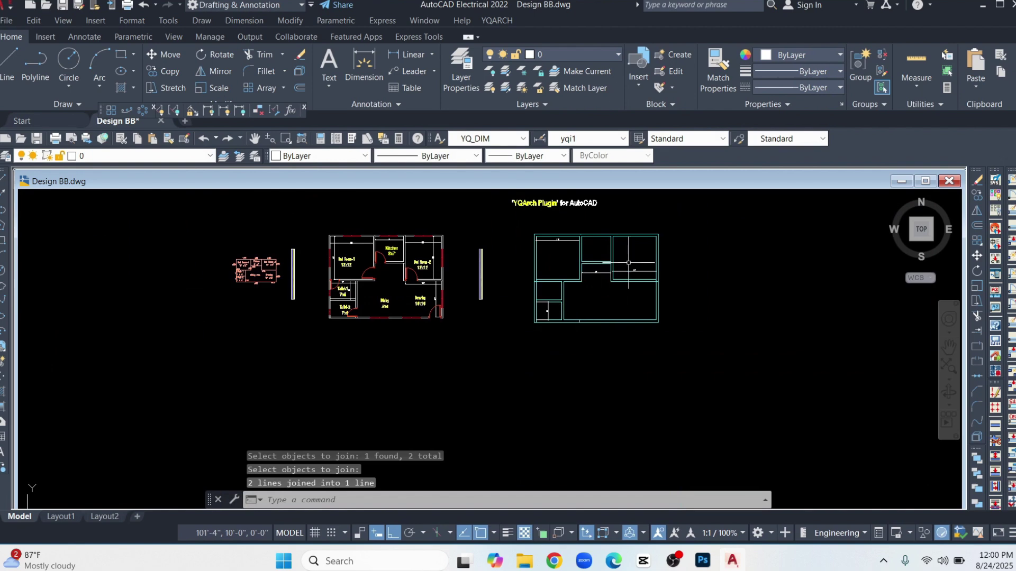
scroll(599, 264, "up", 6)
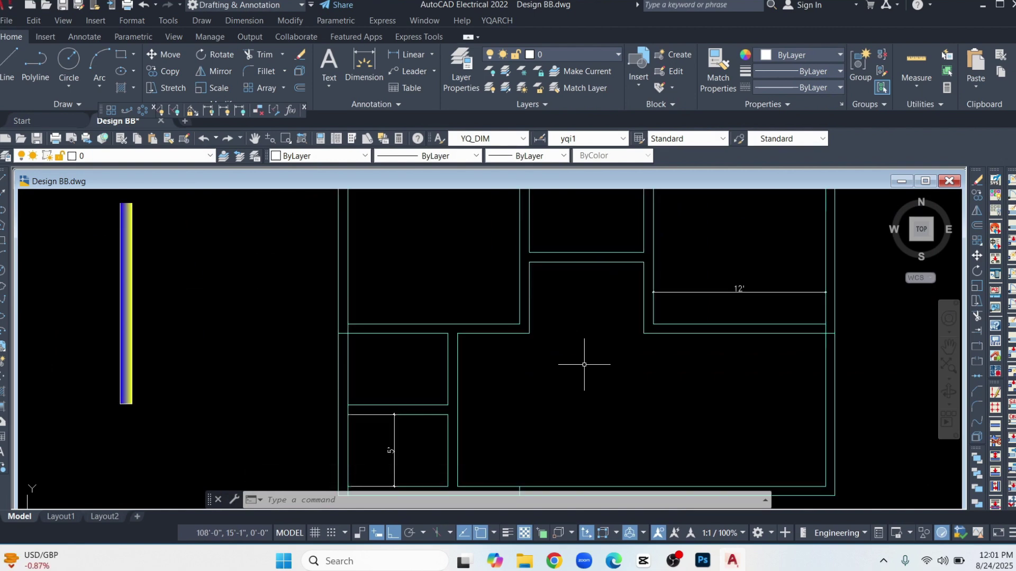
left_click(498, 22)
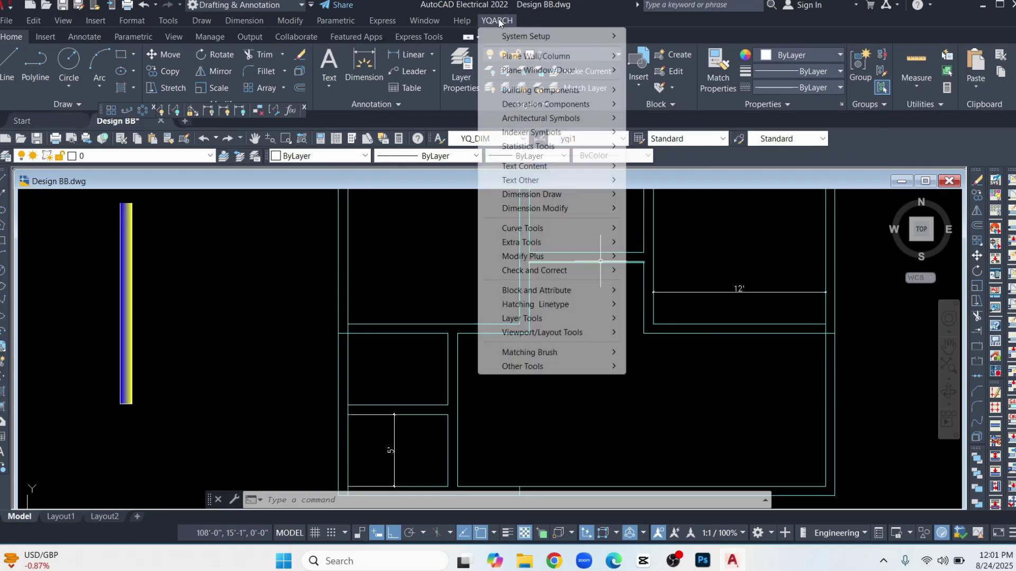
mouse_move(522, 75)
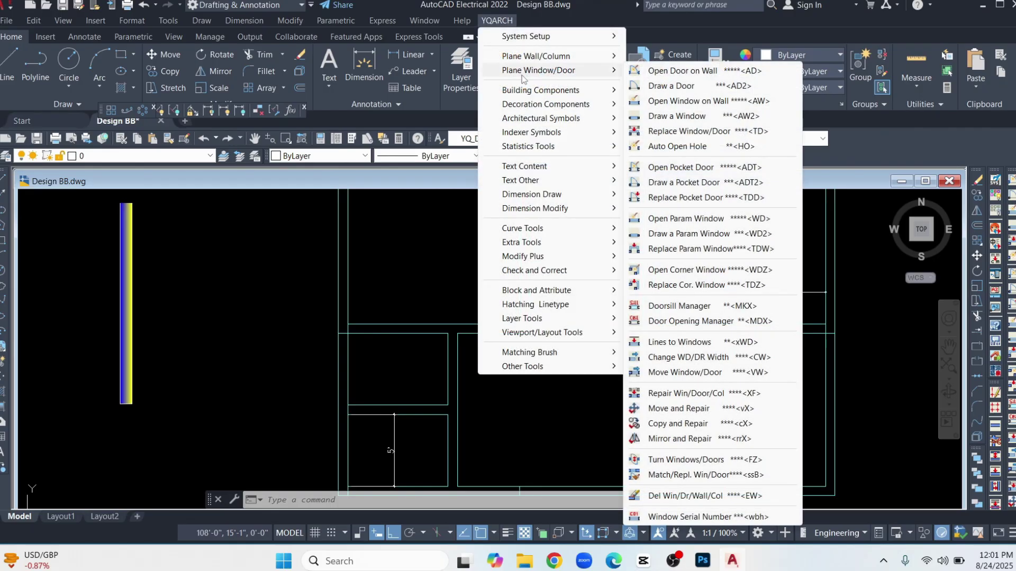
left_click(664, 74)
right_click(575, 339)
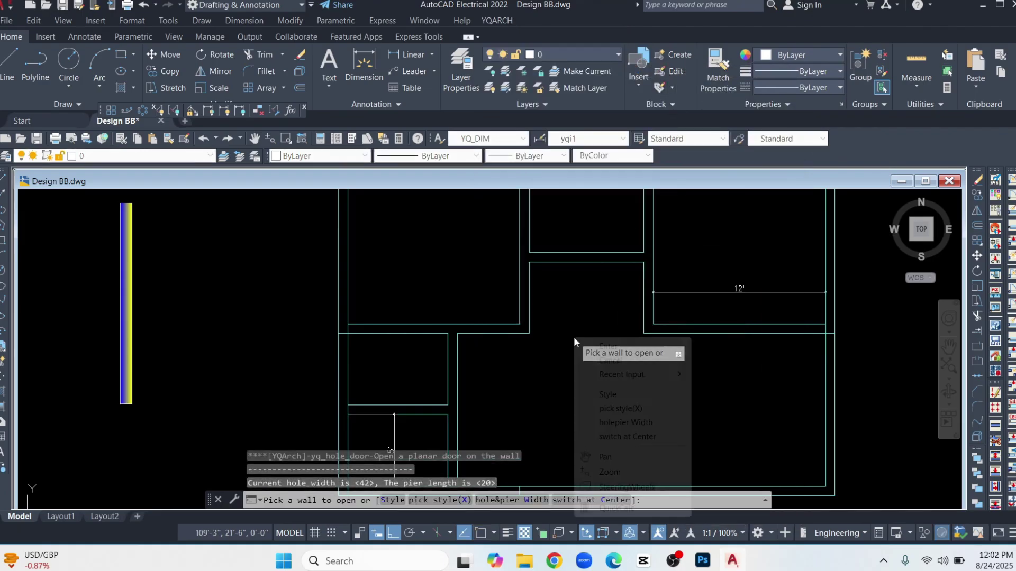
left_click(617, 423)
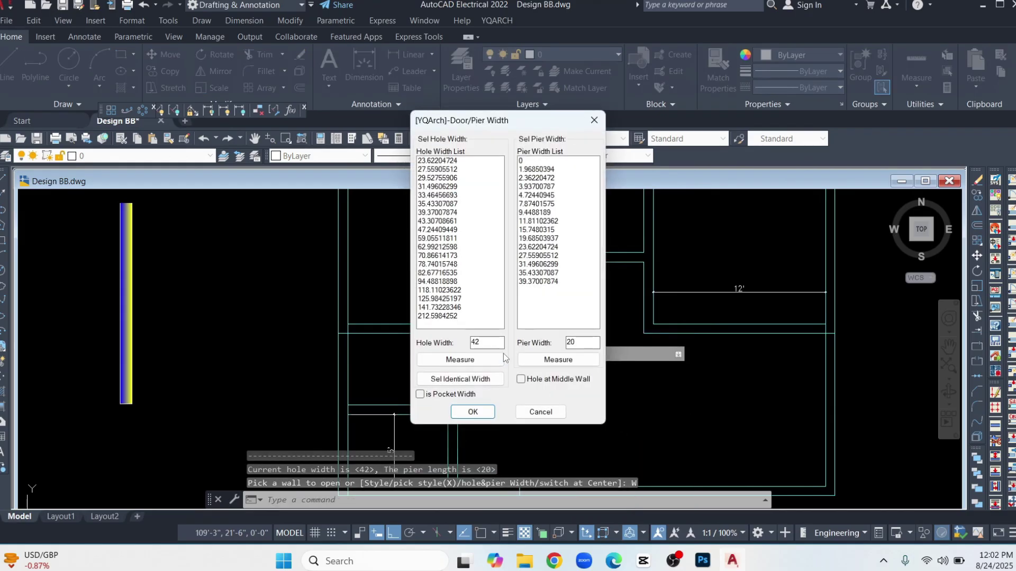
left_click(582, 347)
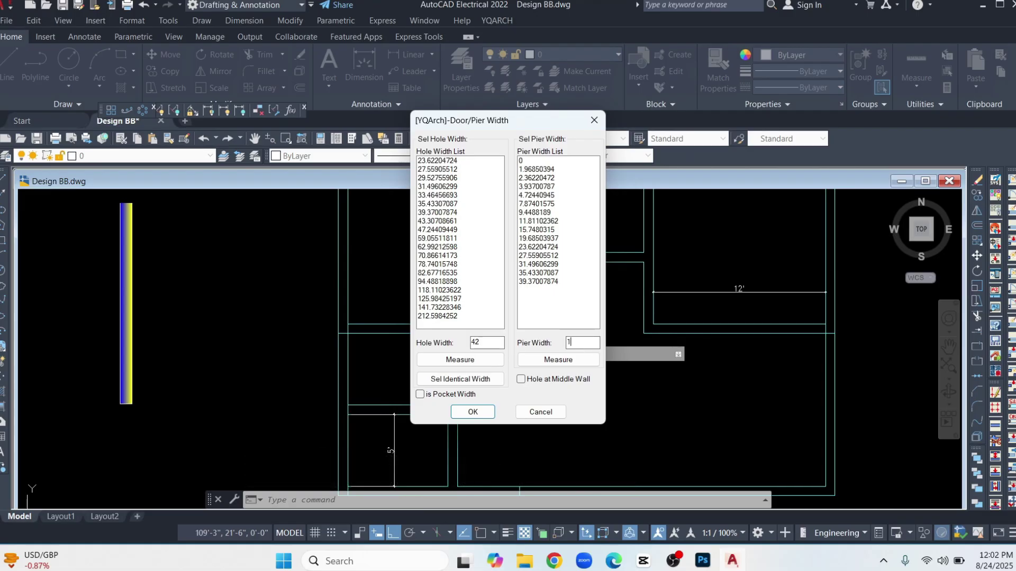
left_click(473, 412)
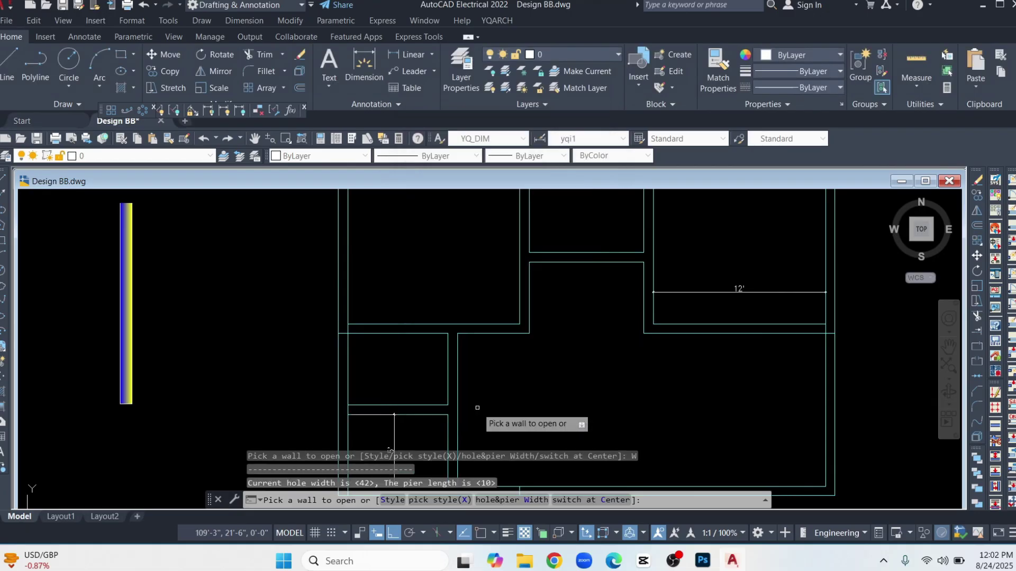
- Open a door in the square room's right wall near its bottom corner, hinged at the lower jamb and swinging into the room
left_click(527, 301)
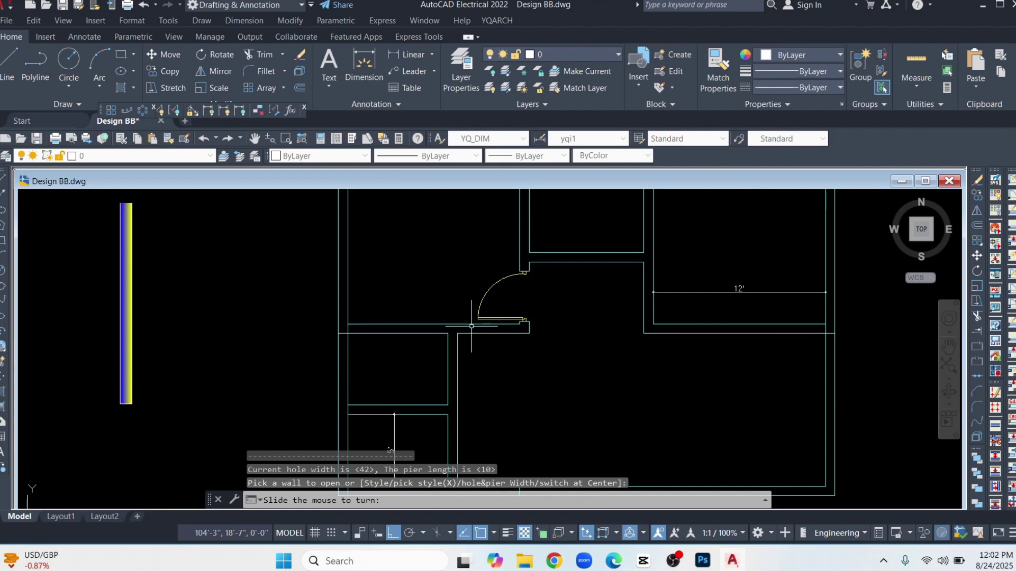
left_click(443, 311)
key("Escape")
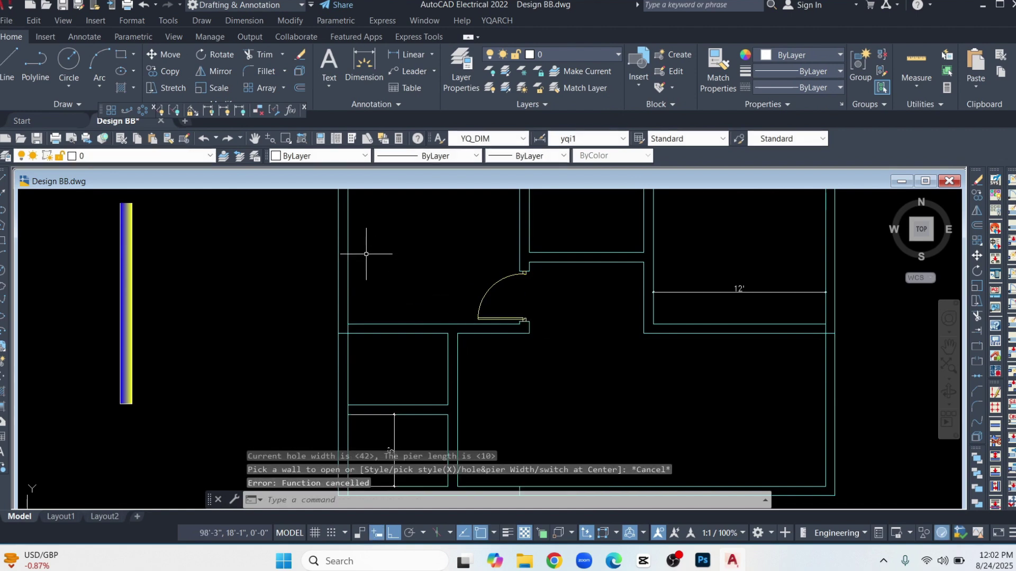
- Open a door in the upper-right room's bottom wall near its left corner, hinged at the left jamb and swinging into the room
scroll(455, 297, "down", 3)
scroll(471, 281, "up", 4)
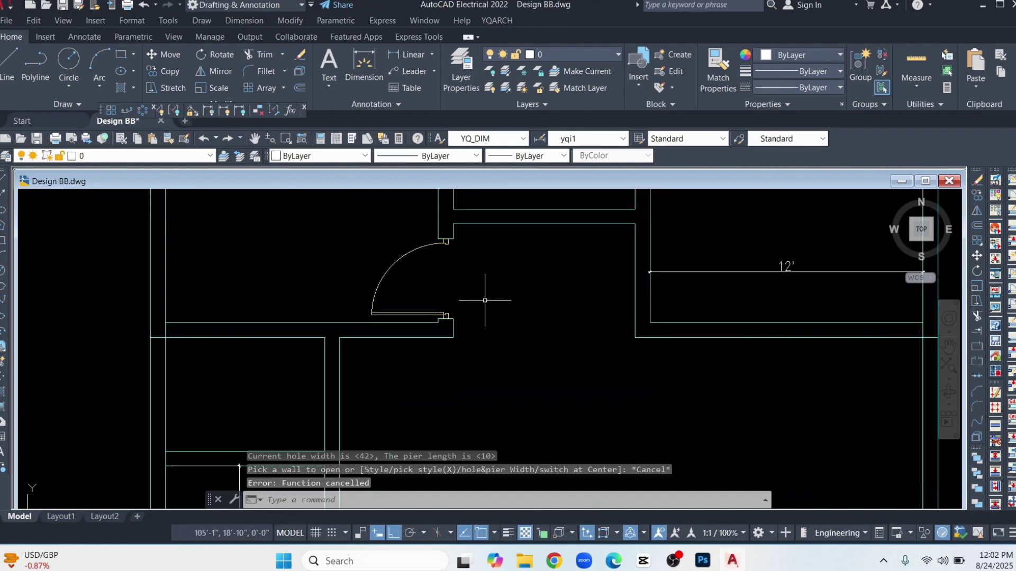
scroll(499, 328, "down", 5)
key("Return")
left_click(562, 307)
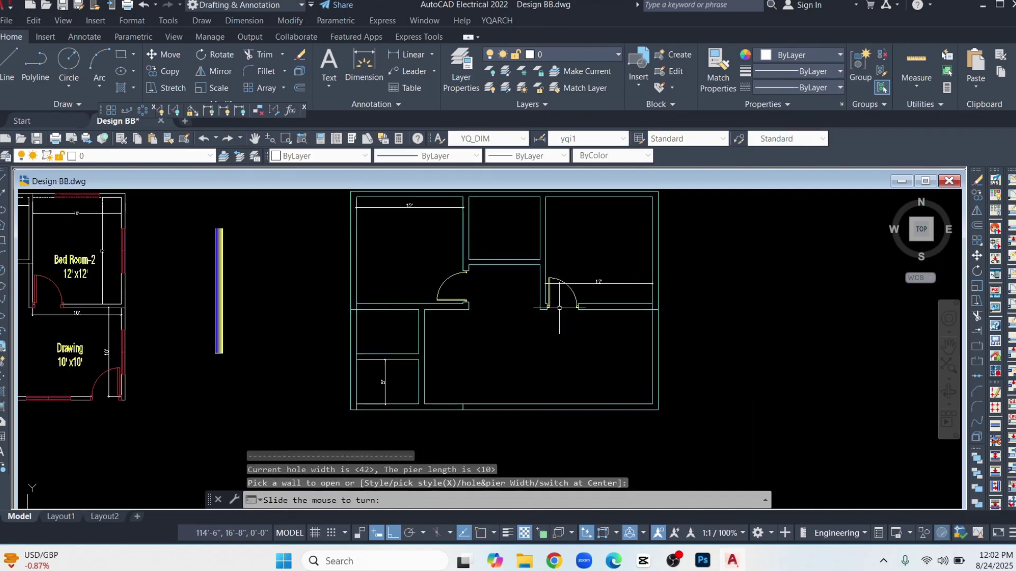
left_click(550, 267)
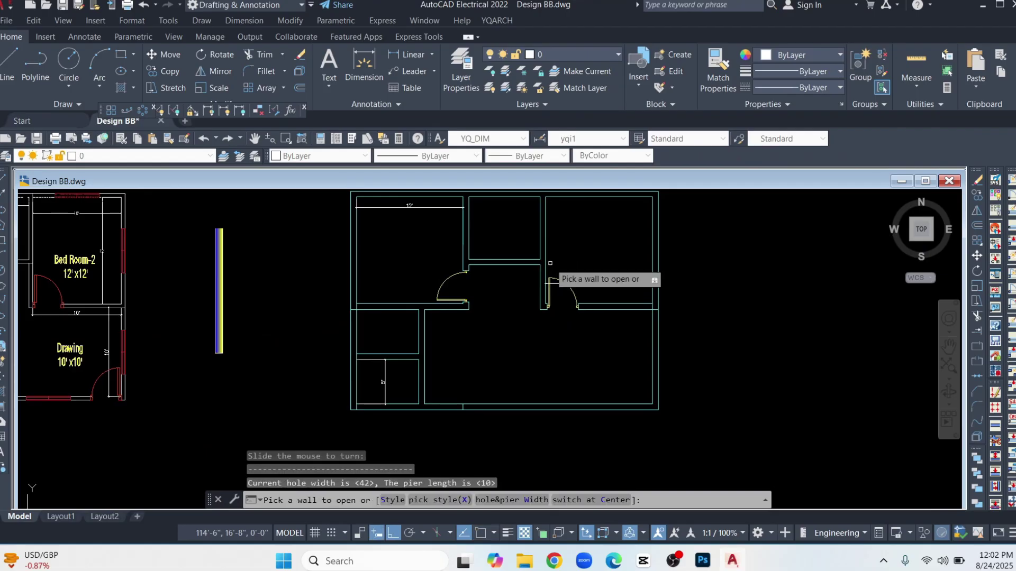
- Open an entrance door in the bottom exterior wall near the right corner, hinged at the right jamb and swinging inward
left_click(638, 408)
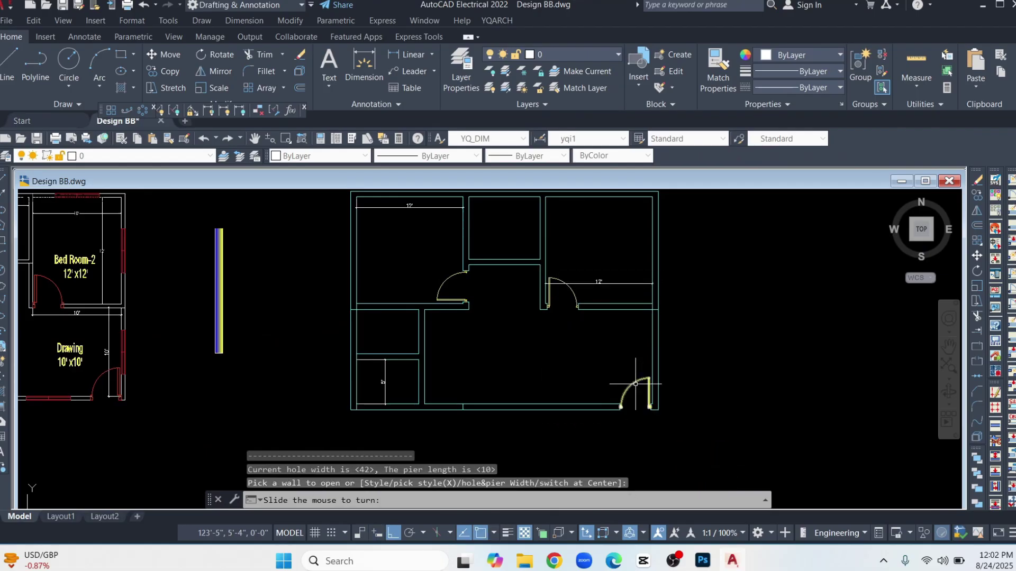
left_click(635, 383)
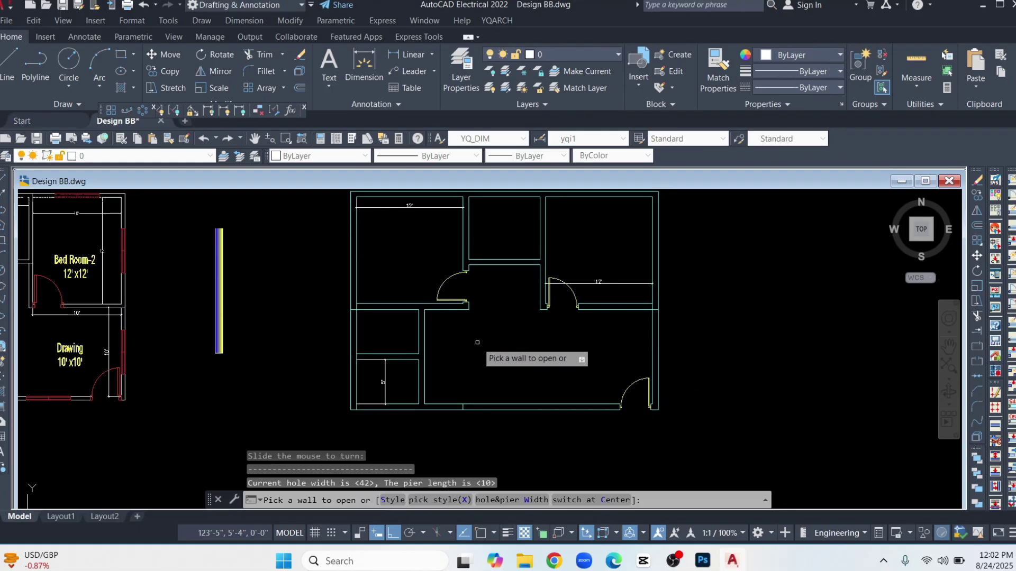
key("Escape")
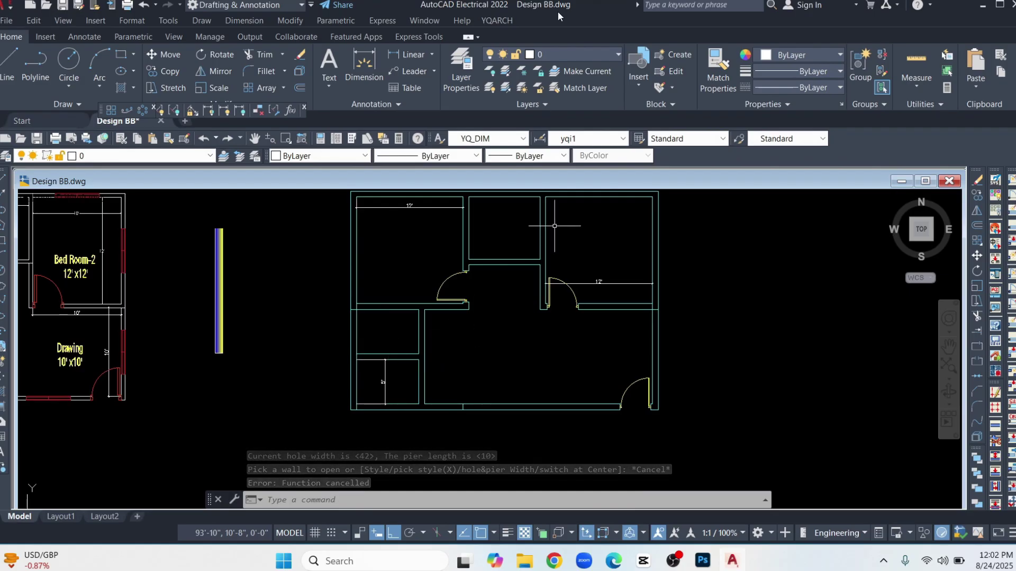
- Start YQArch's Open Door on Wall command and set the hole width to 30 and the pier width to 0
left_click(496, 21)
left_click(682, 73)
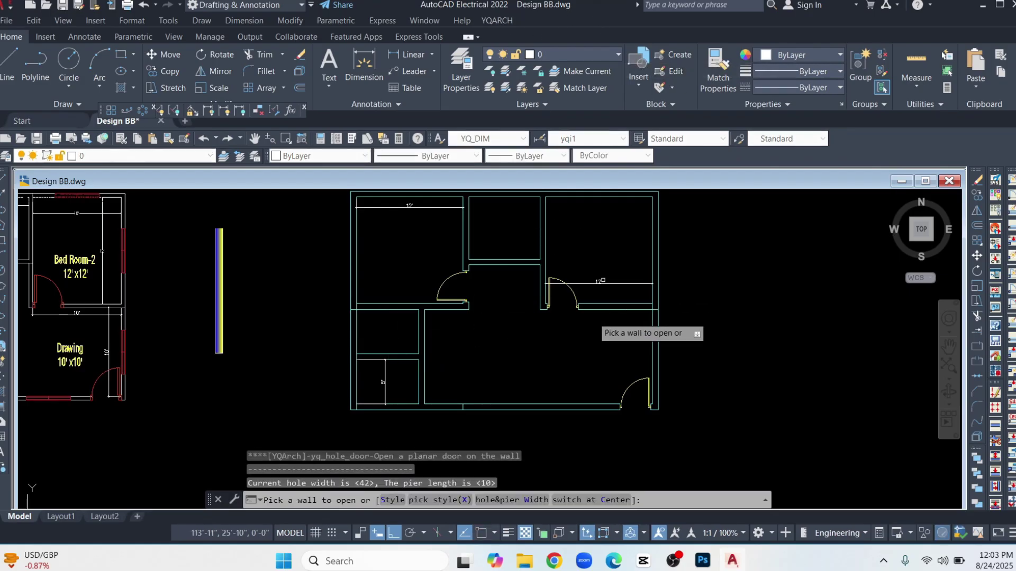
right_click(707, 300)
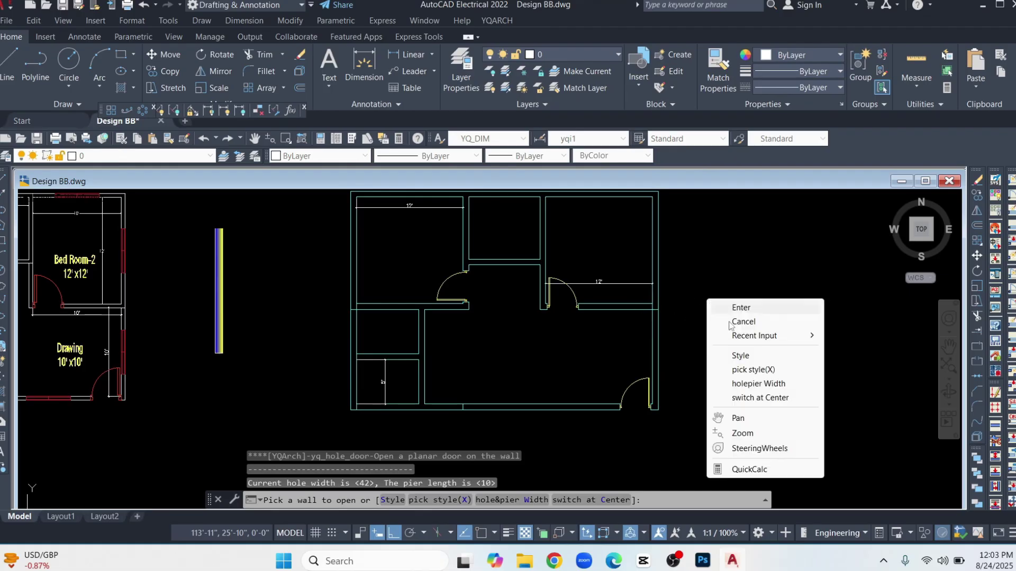
left_click(757, 385)
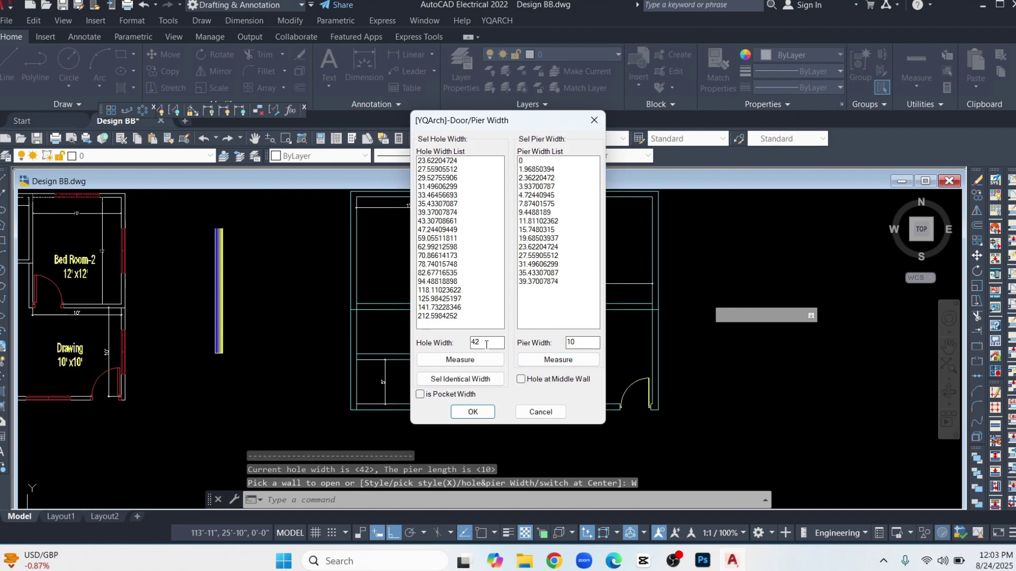
key("BackSpace")
key("BackSpace")
type("3")
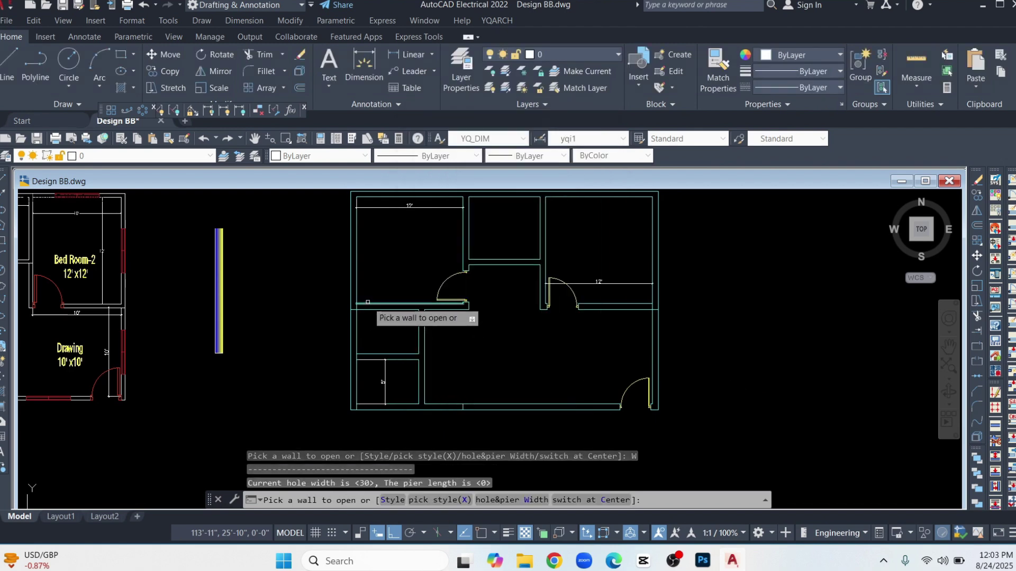
- Open inward-swinging doors in the upper small room's top wall at its left corner and the lower small room's right wall at its bottom corner
left_click(369, 303)
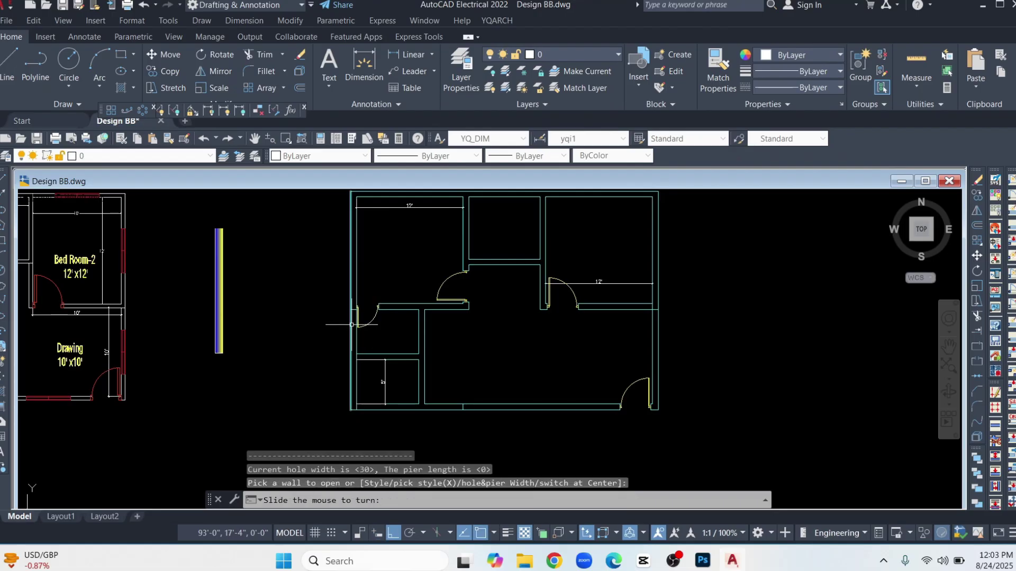
left_click(354, 324)
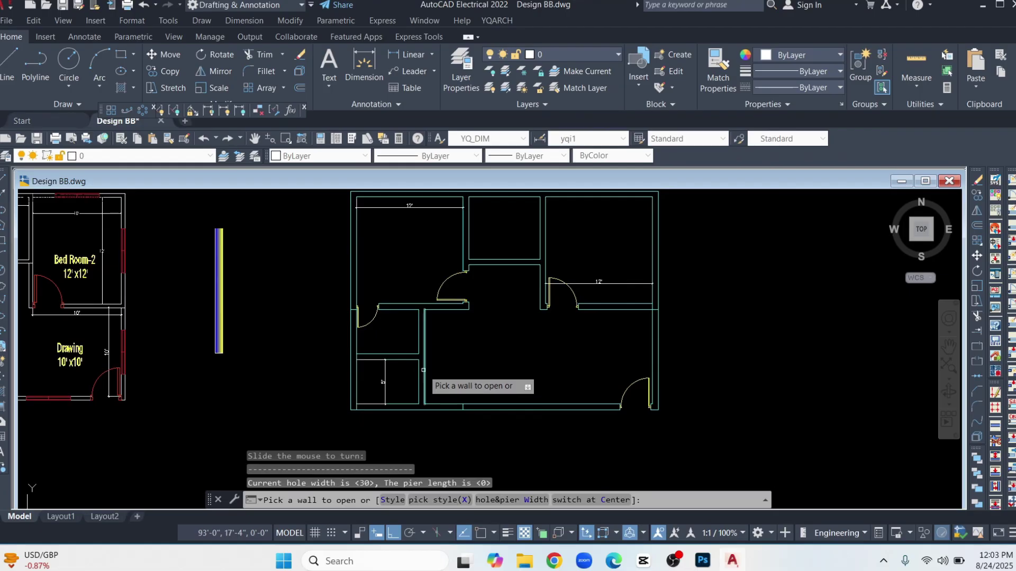
left_click(424, 396)
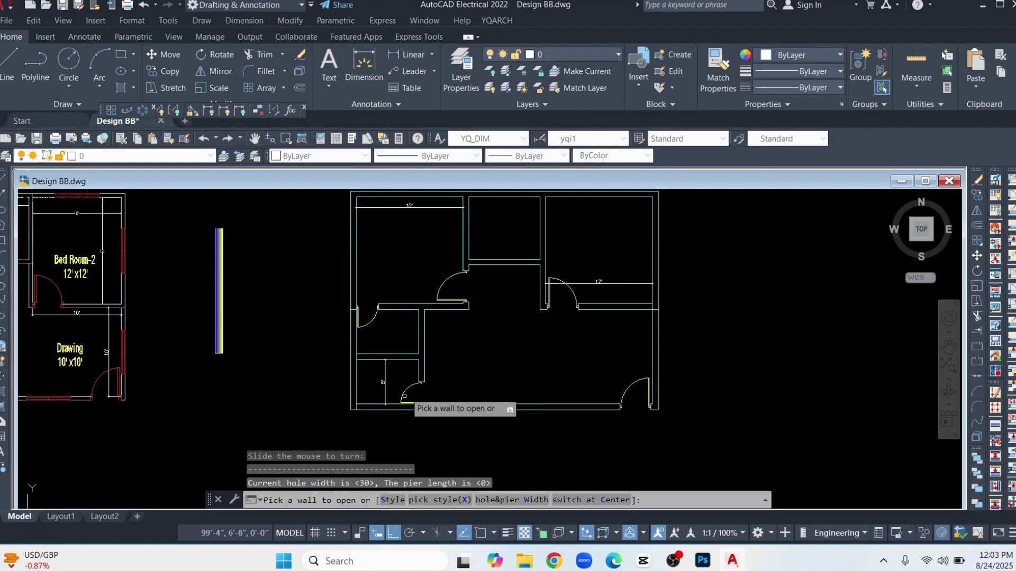
key("Escape")
scroll(459, 325, "down", 2)
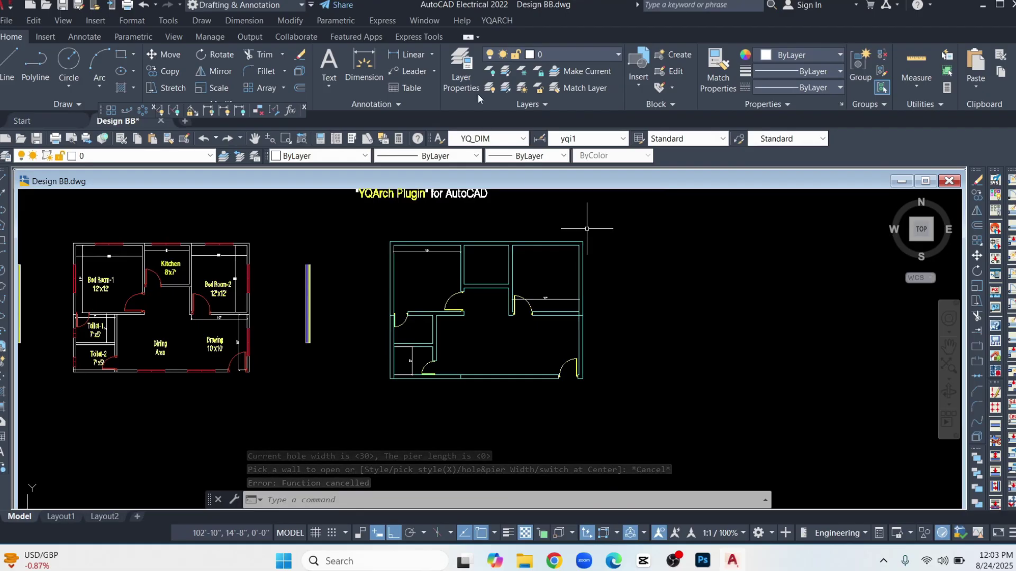
- Use YQArch's Open Window on Wall to place one window in the top exterior wall of each of the three upper rooms
left_click(496, 21)
mouse_move(555, 70)
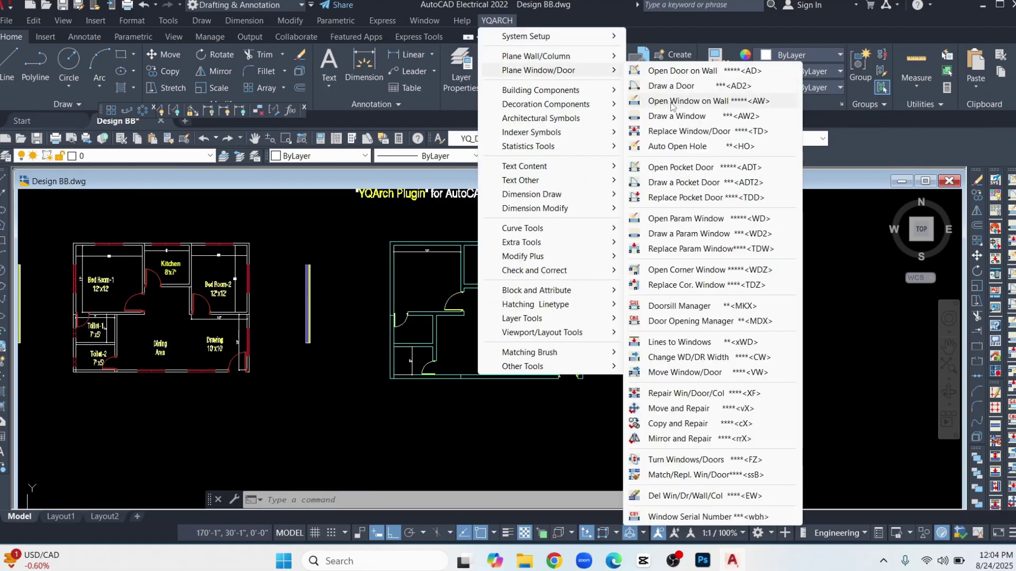
left_click(671, 101)
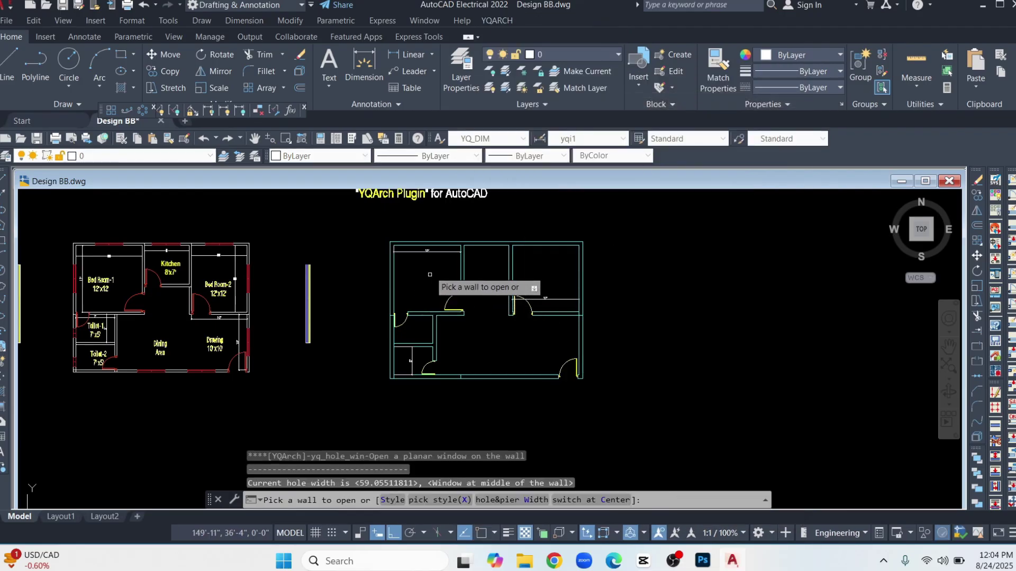
left_click(438, 250)
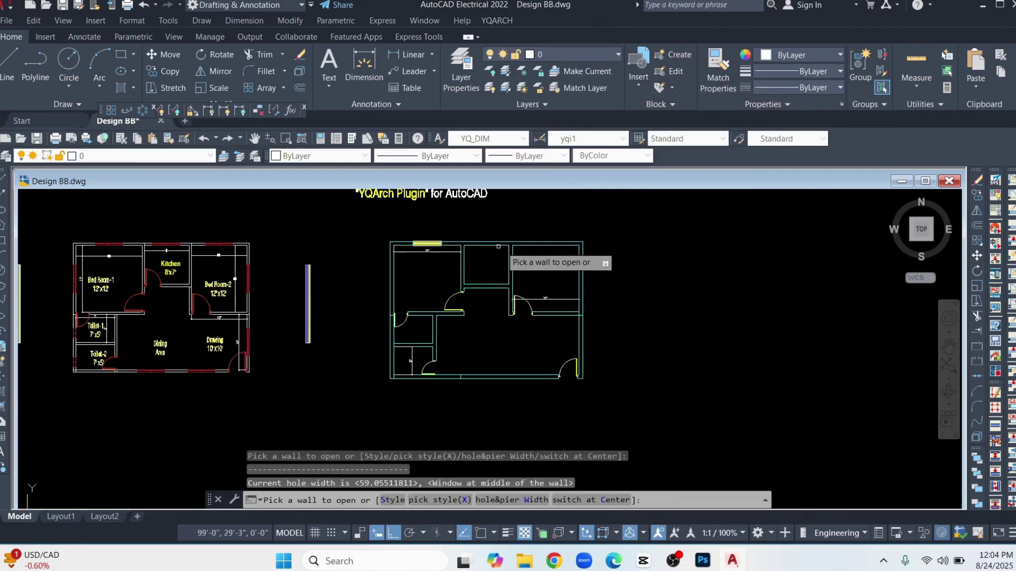
left_click(486, 244)
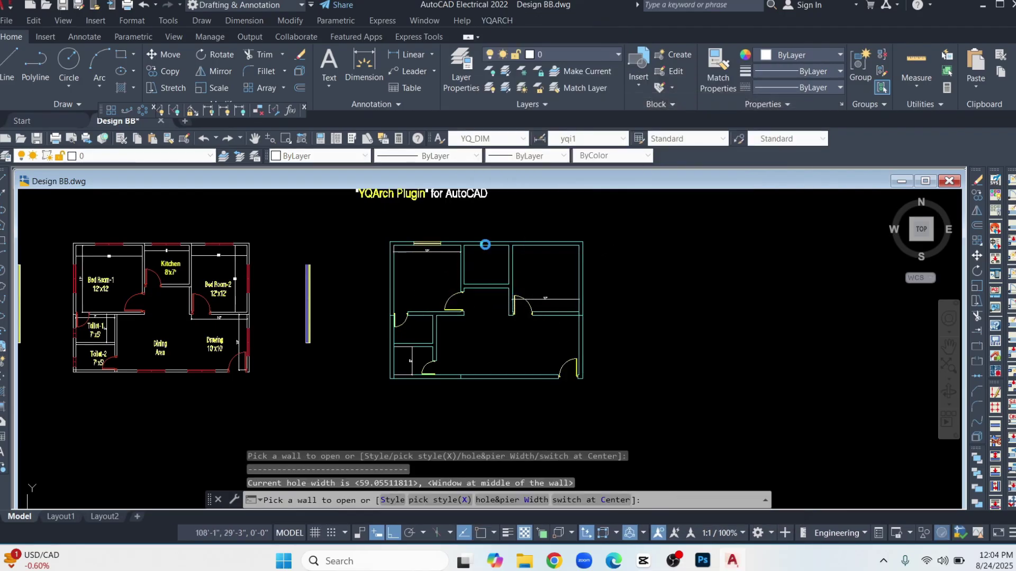
left_click(545, 247)
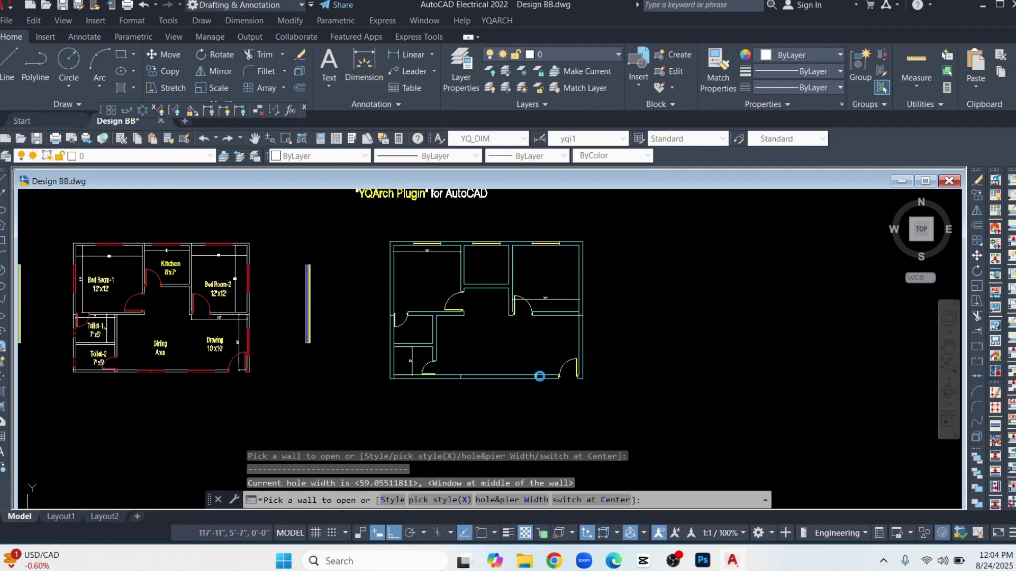
- Open two windows in the bottom exterior wall, one in the upper-left room's left wall and two in the right exterior wall
left_click(539, 376)
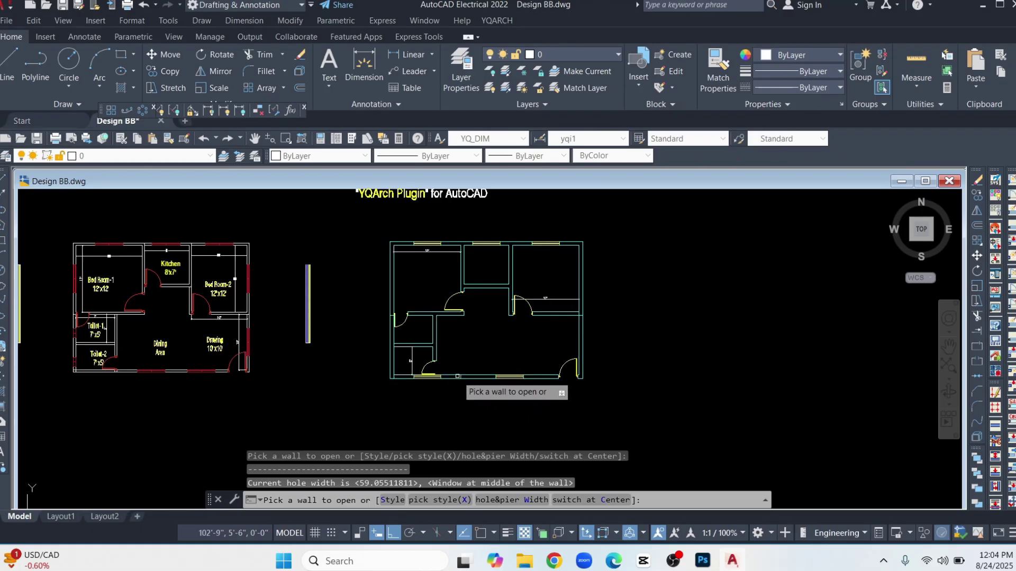
left_click(392, 272)
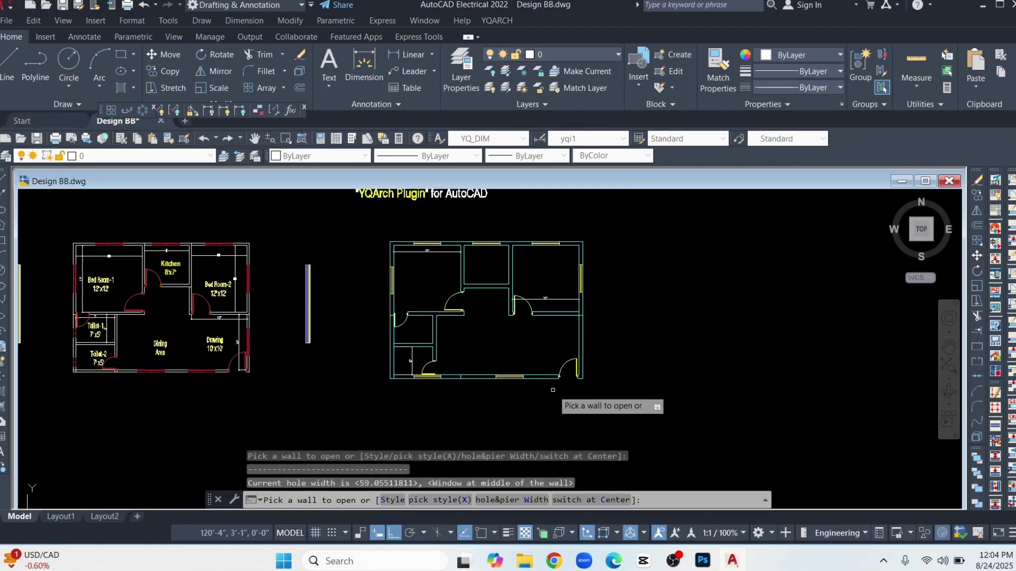
scroll(561, 394, "up", 4)
left_click(622, 270)
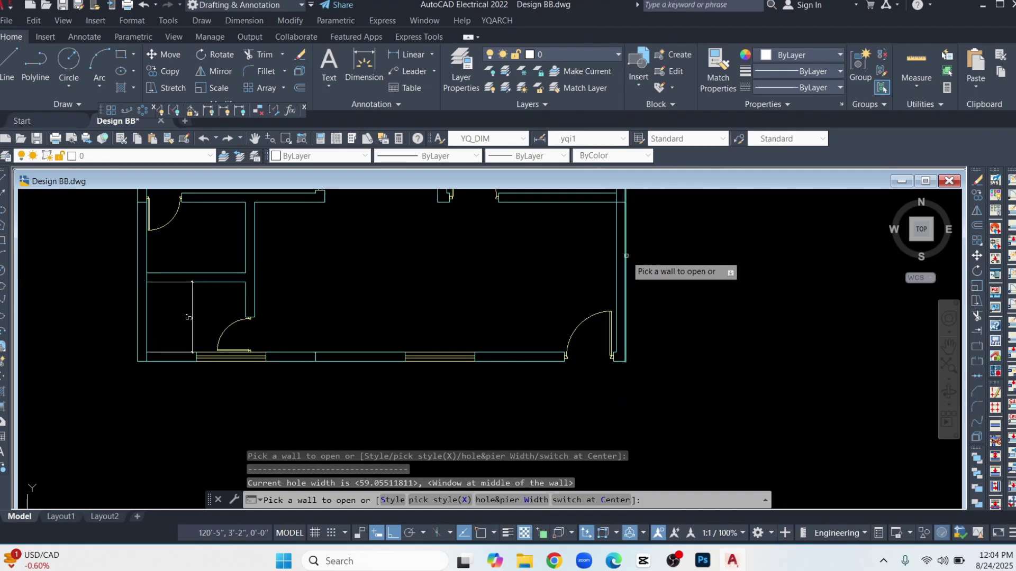
scroll(467, 302, "down", 3)
key("ctrl+z")
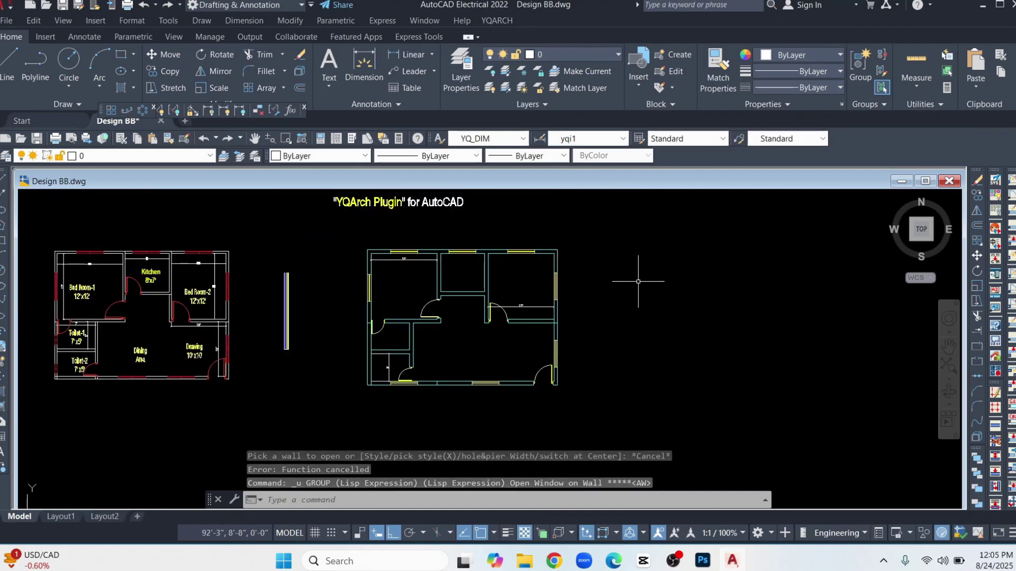
- Set the window hole width to 20 and open a window in the left exterior wall of each of the two small rooms
left_click(504, 22)
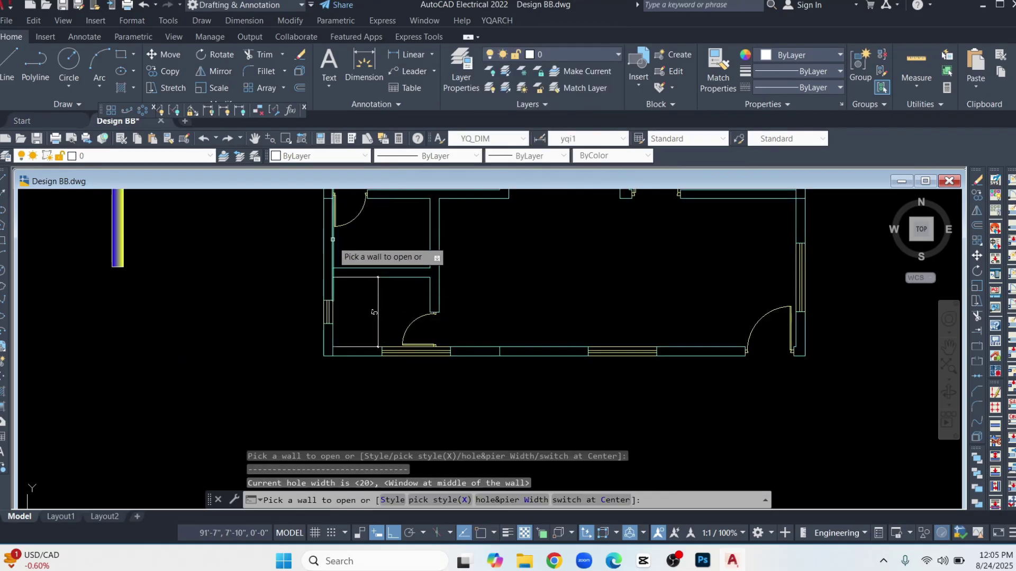
left_click(333, 239)
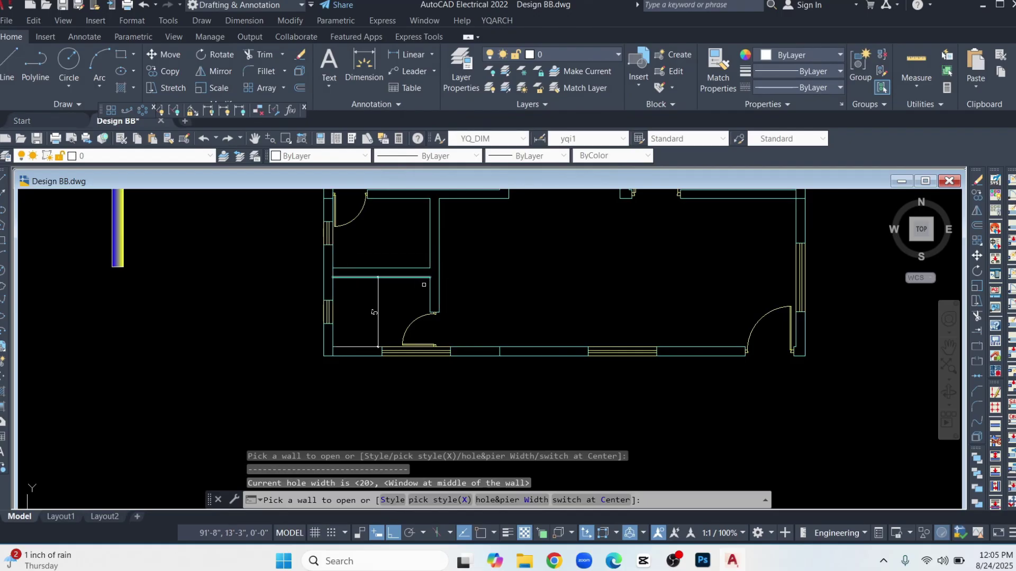
scroll(495, 311, "down", 6)
scroll(529, 294, "up", 2)
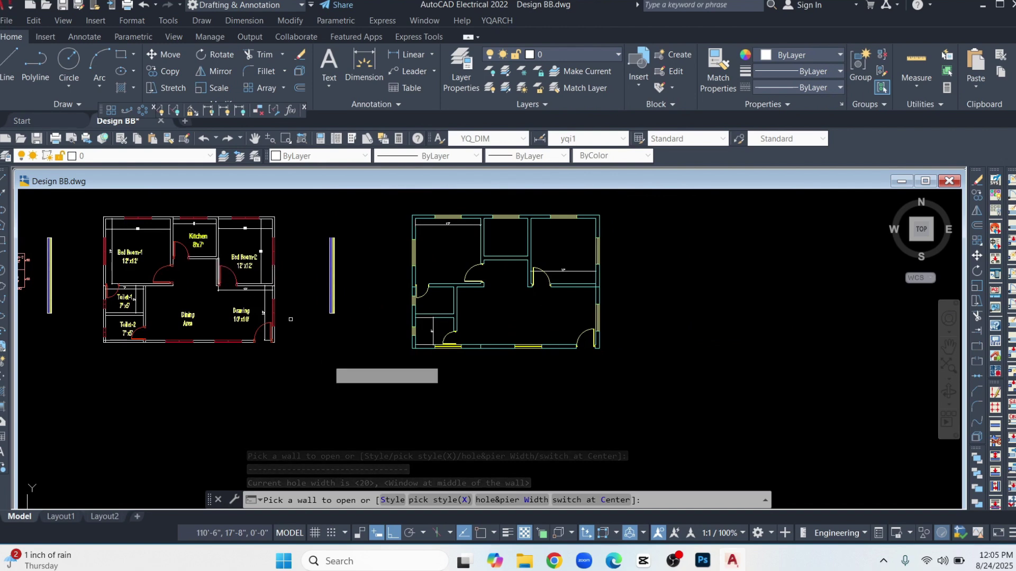
key("Escape")
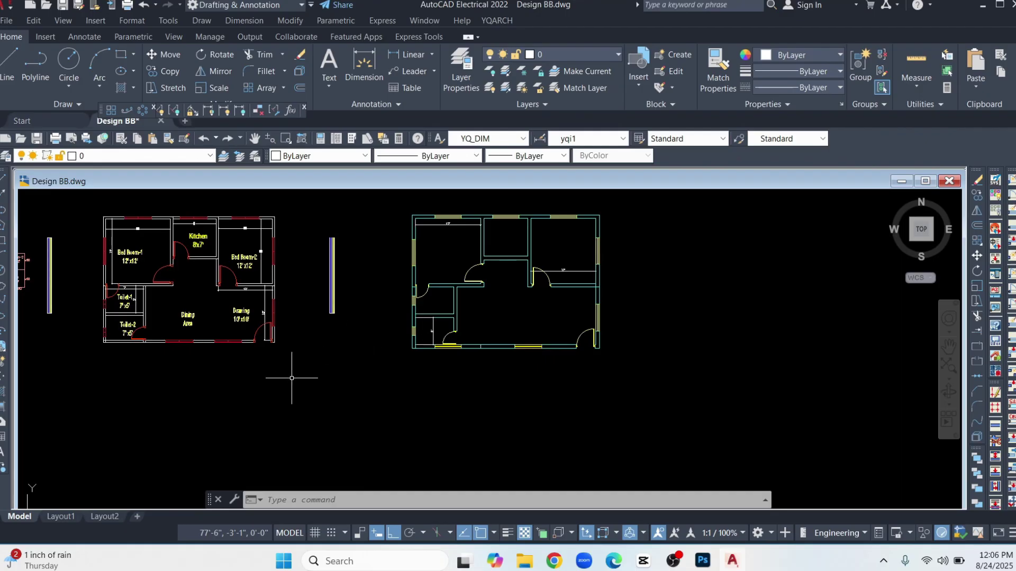
scroll(441, 421, "down", 2)
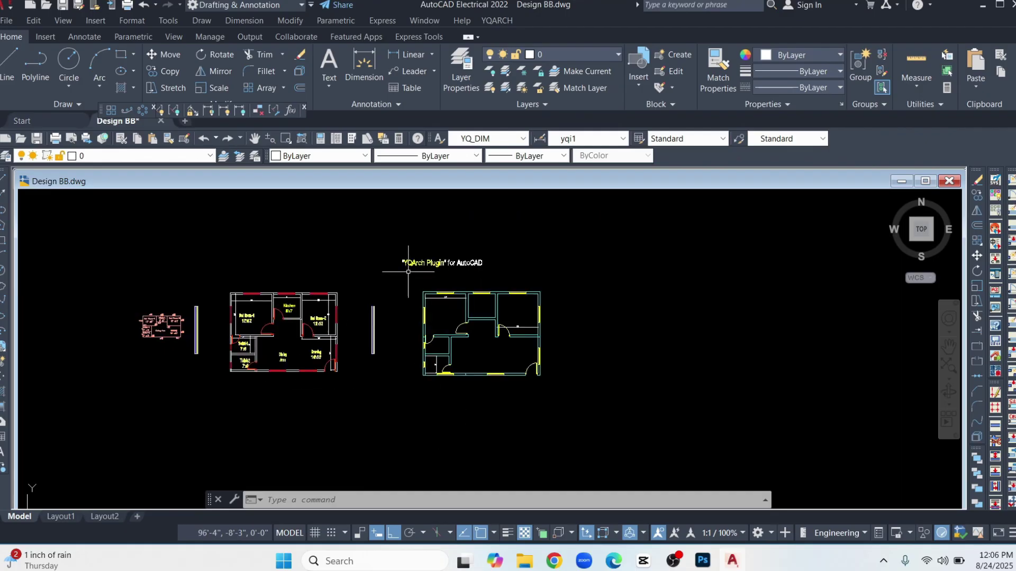
scroll(437, 275, "up", 4)
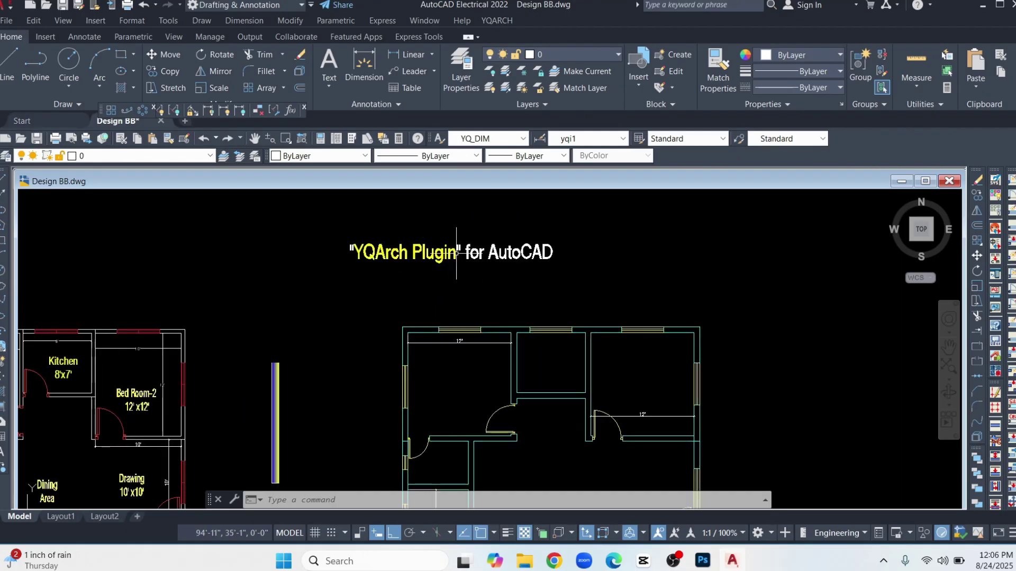
scroll(456, 252, "down", 3)
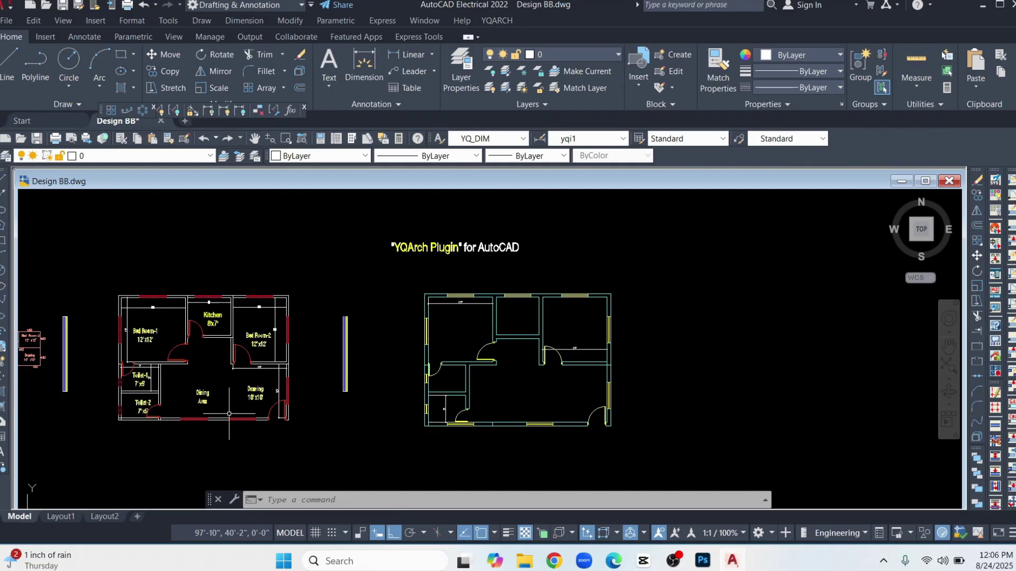